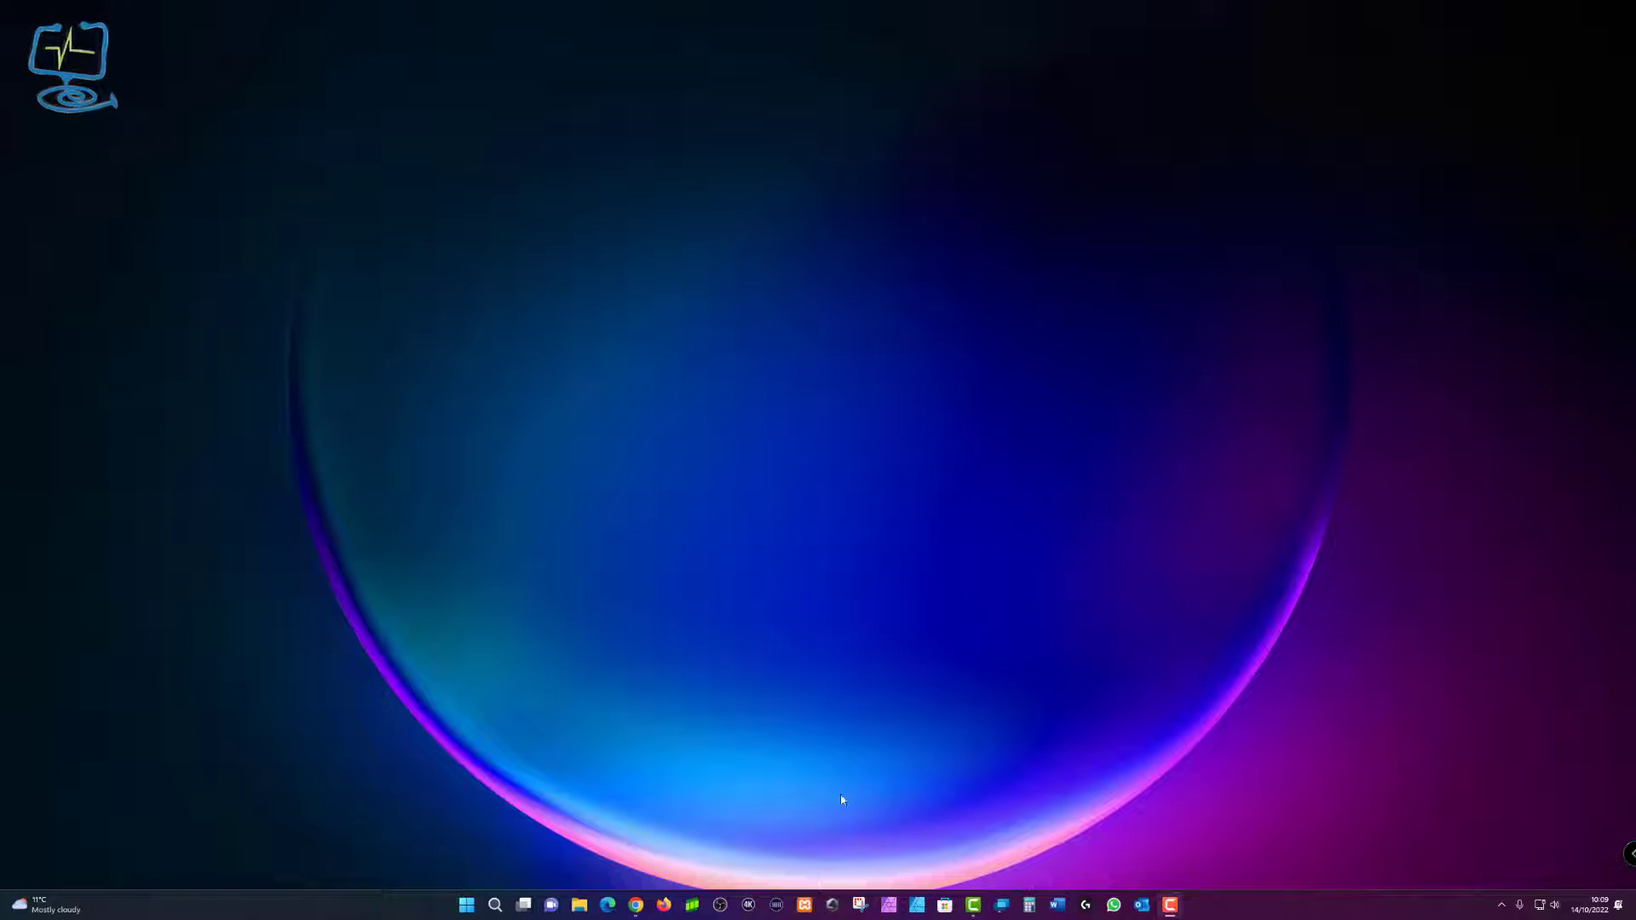
Search Start for 'designer' and bring up Affinity Designer's context menu.
{"action": "left_click", "coordinate": [467, 905]}
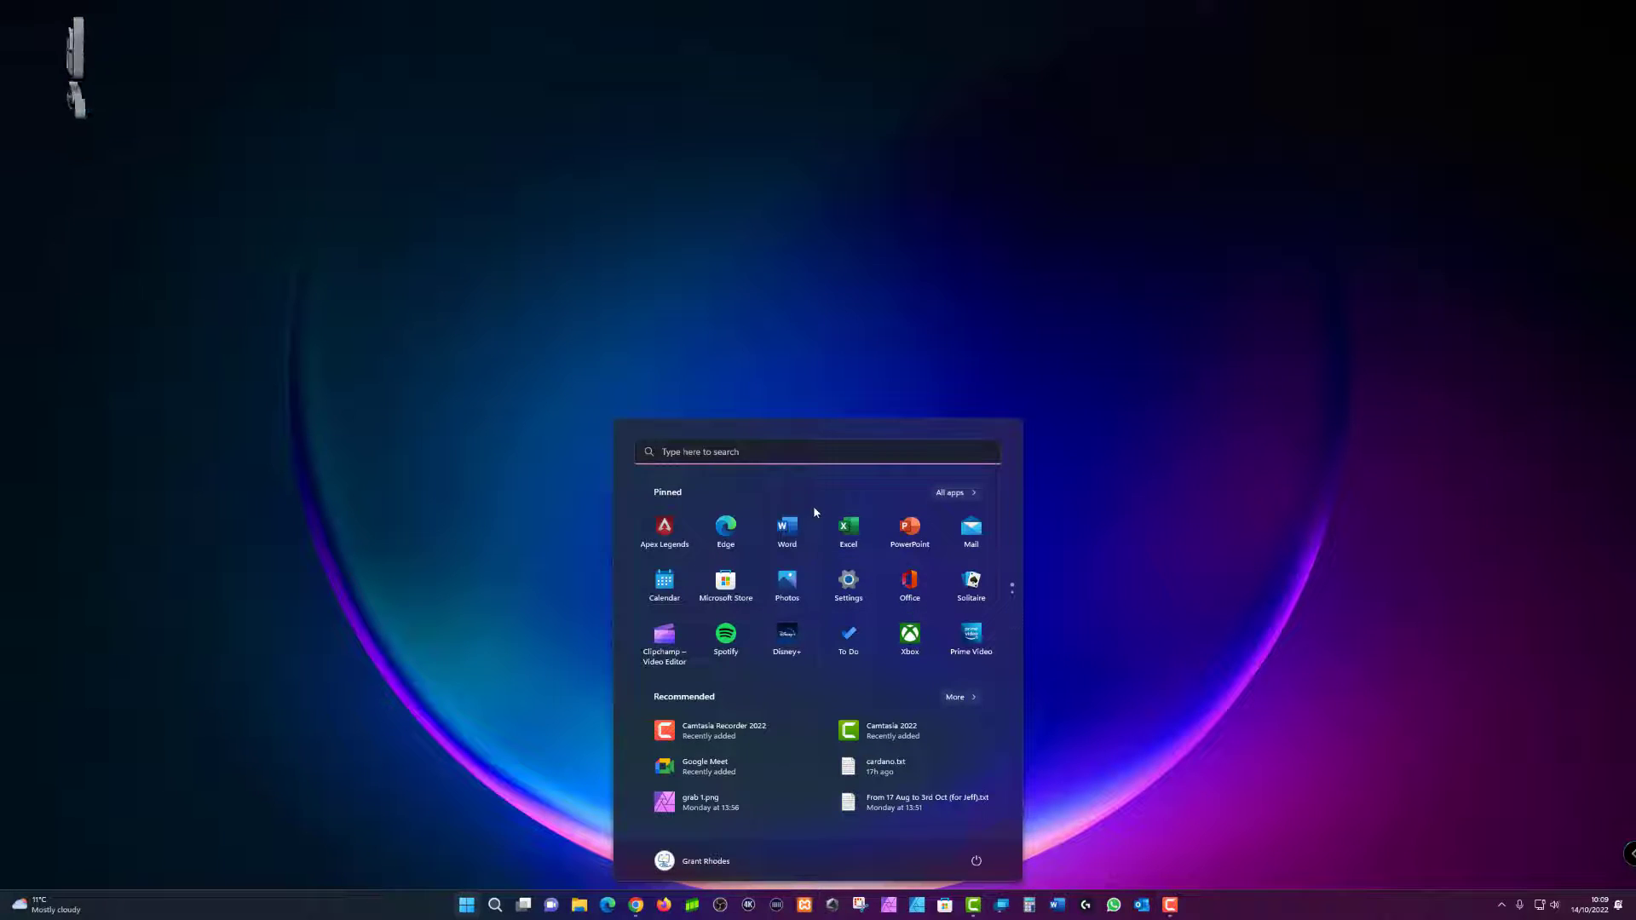
{"action": "type", "text": "cesigner"}
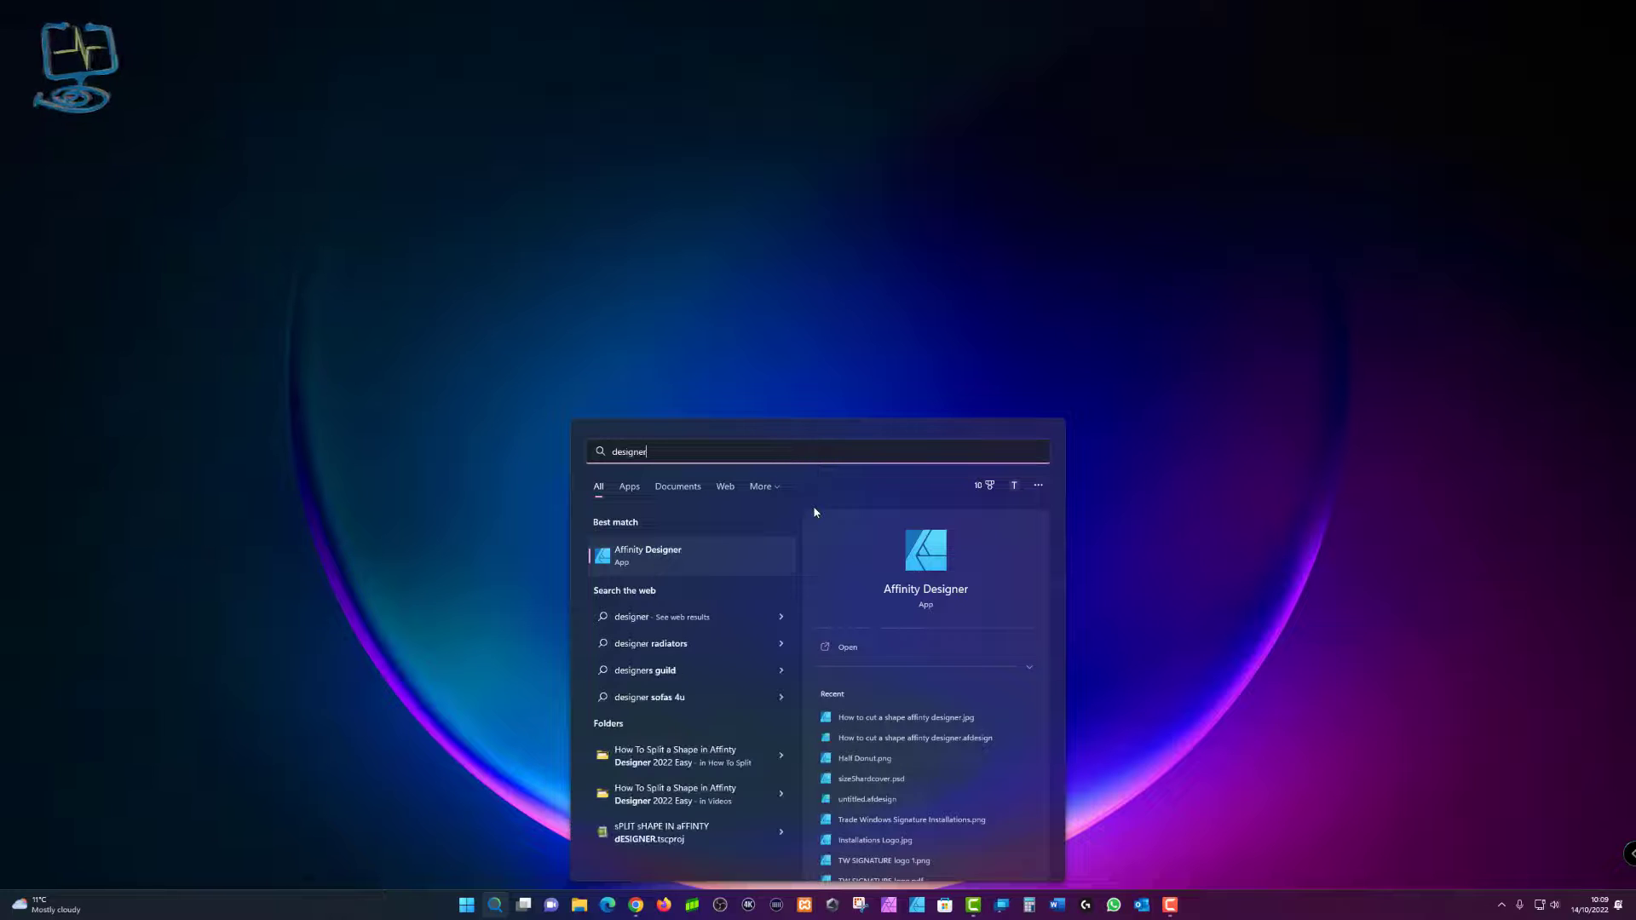
{"action": "left_click", "coordinate": [630, 488]}
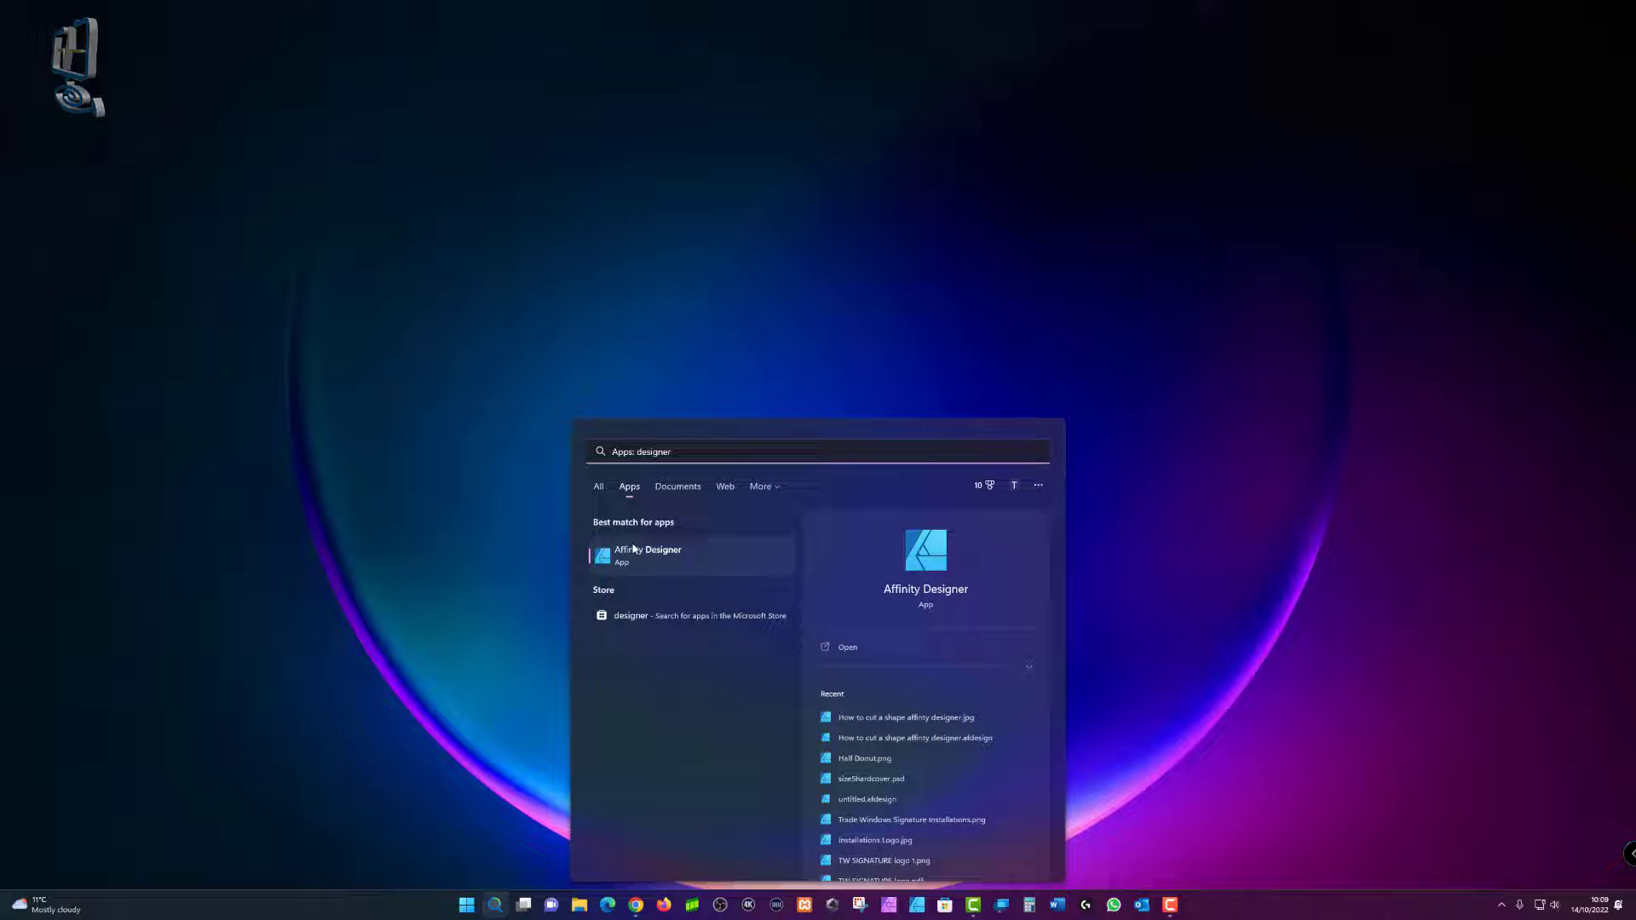
{"action": "left_click", "coordinate": [600, 488]}
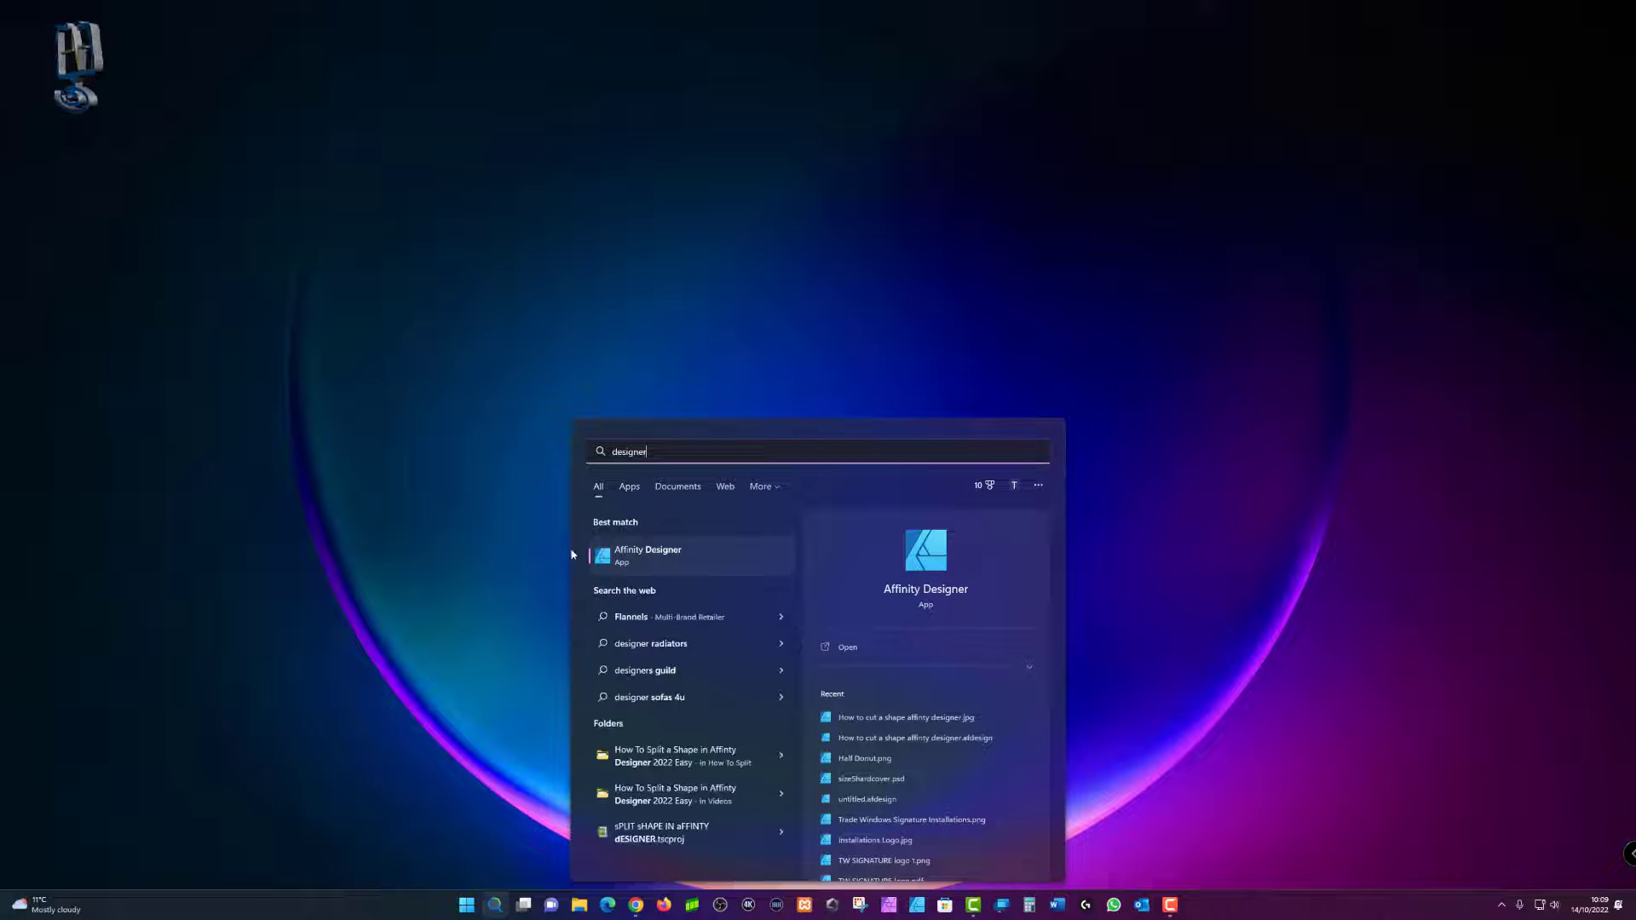
{"action": "right_click", "coordinate": [656, 556]}
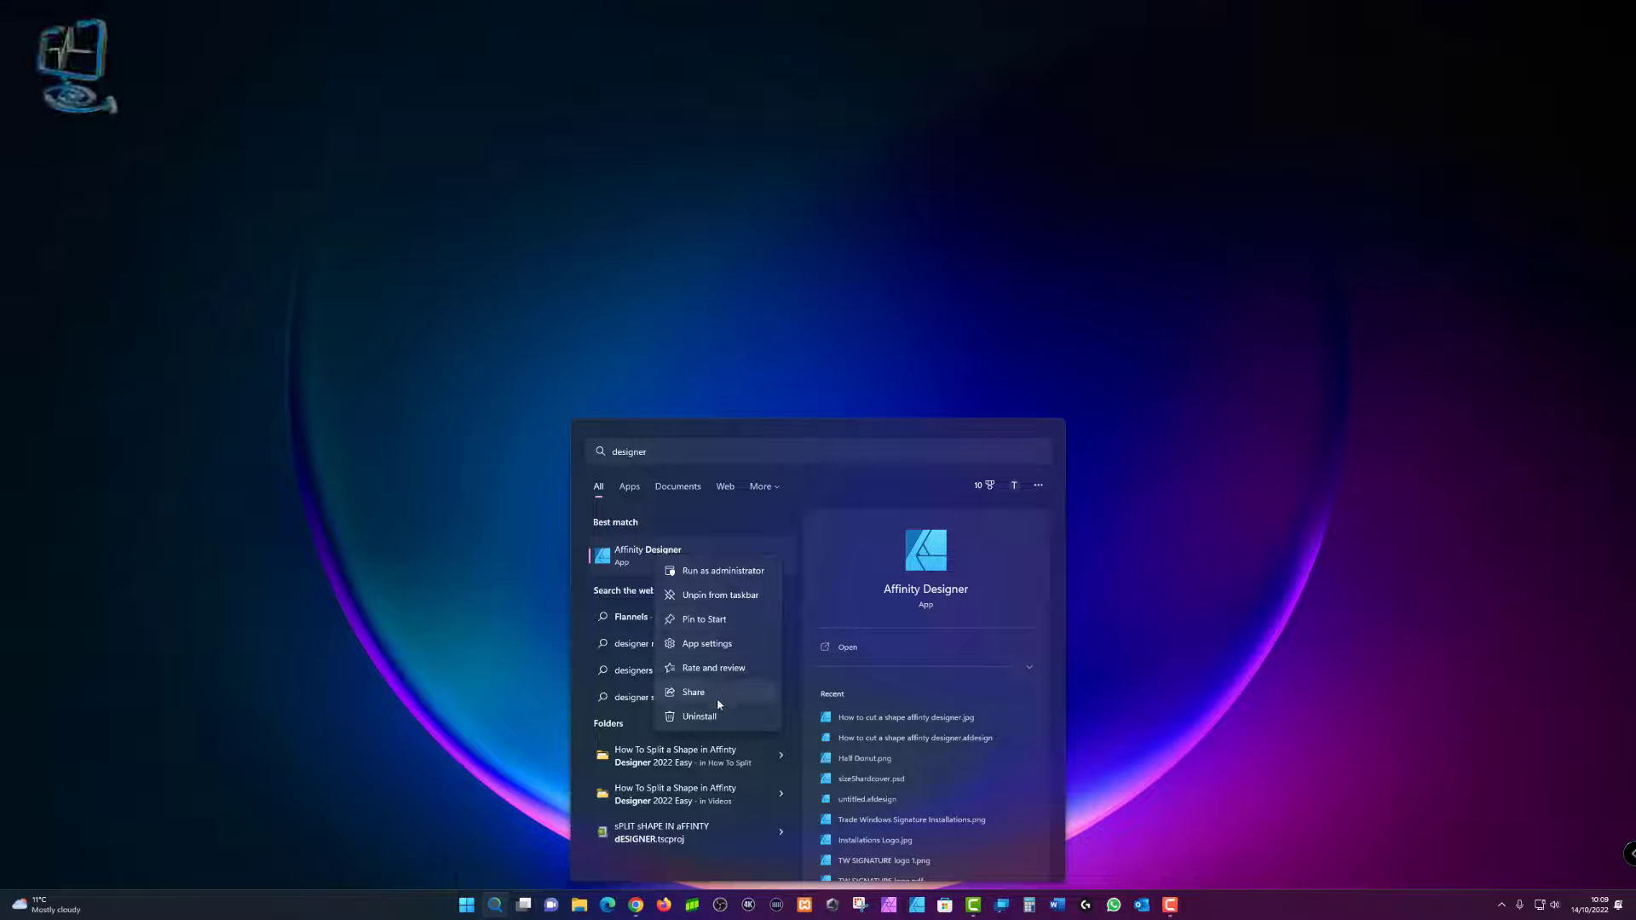
Open Affinity Designer's app settings page and look through it.
{"action": "left_click", "coordinate": [711, 645]}
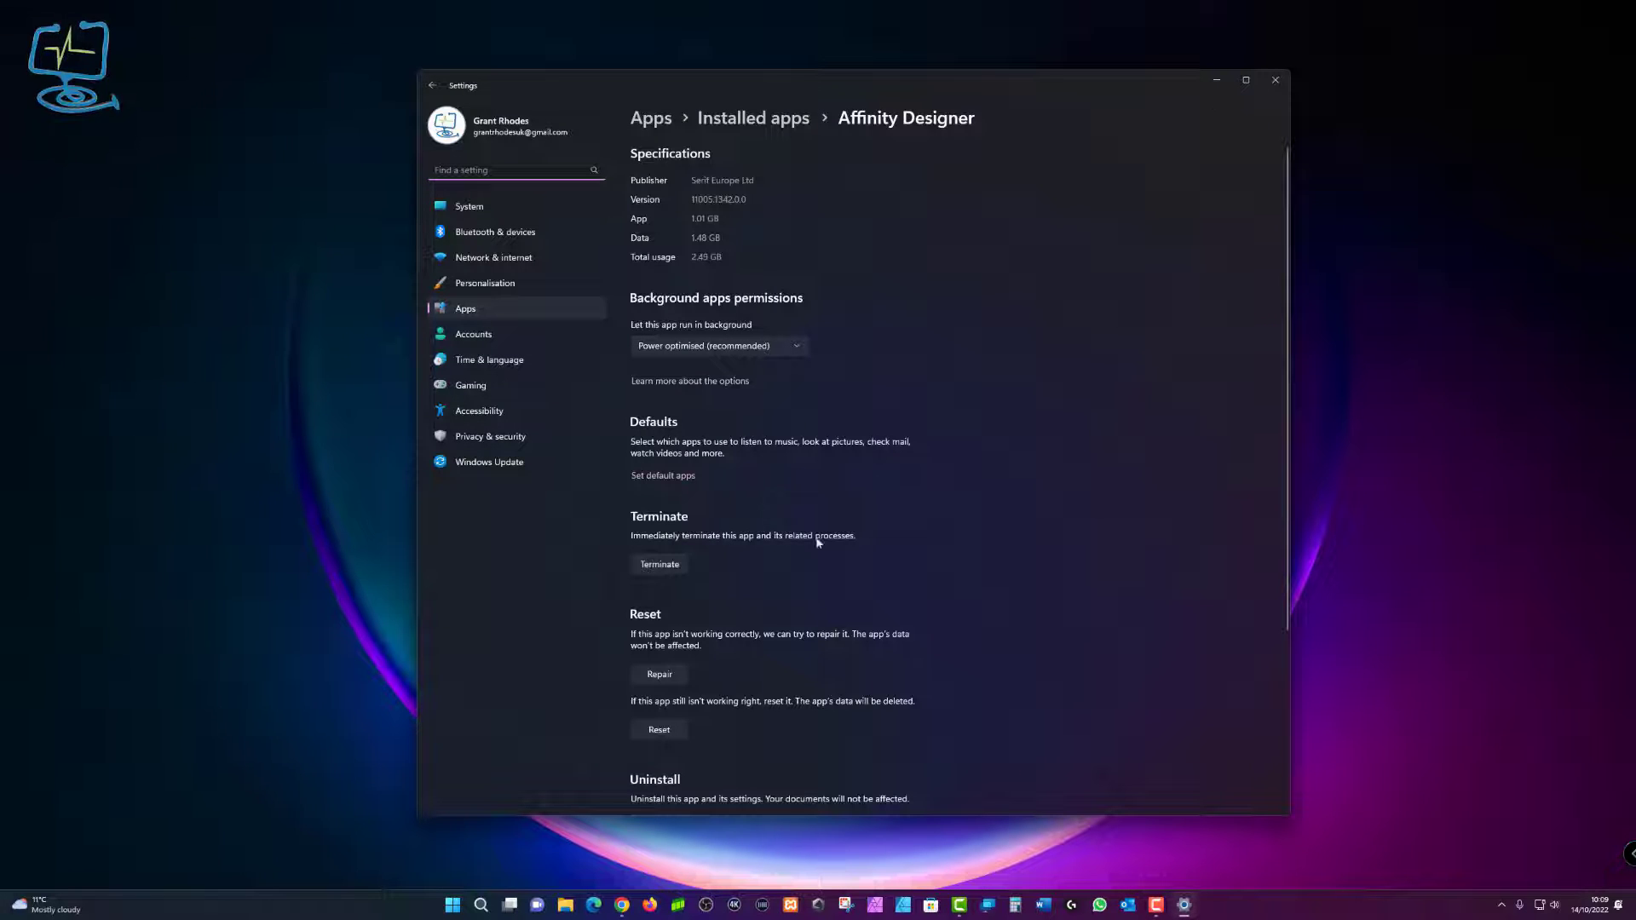
{"action": "scroll", "coordinate": [888, 608], "scroll_direction": "down", "scroll_amount": 3}
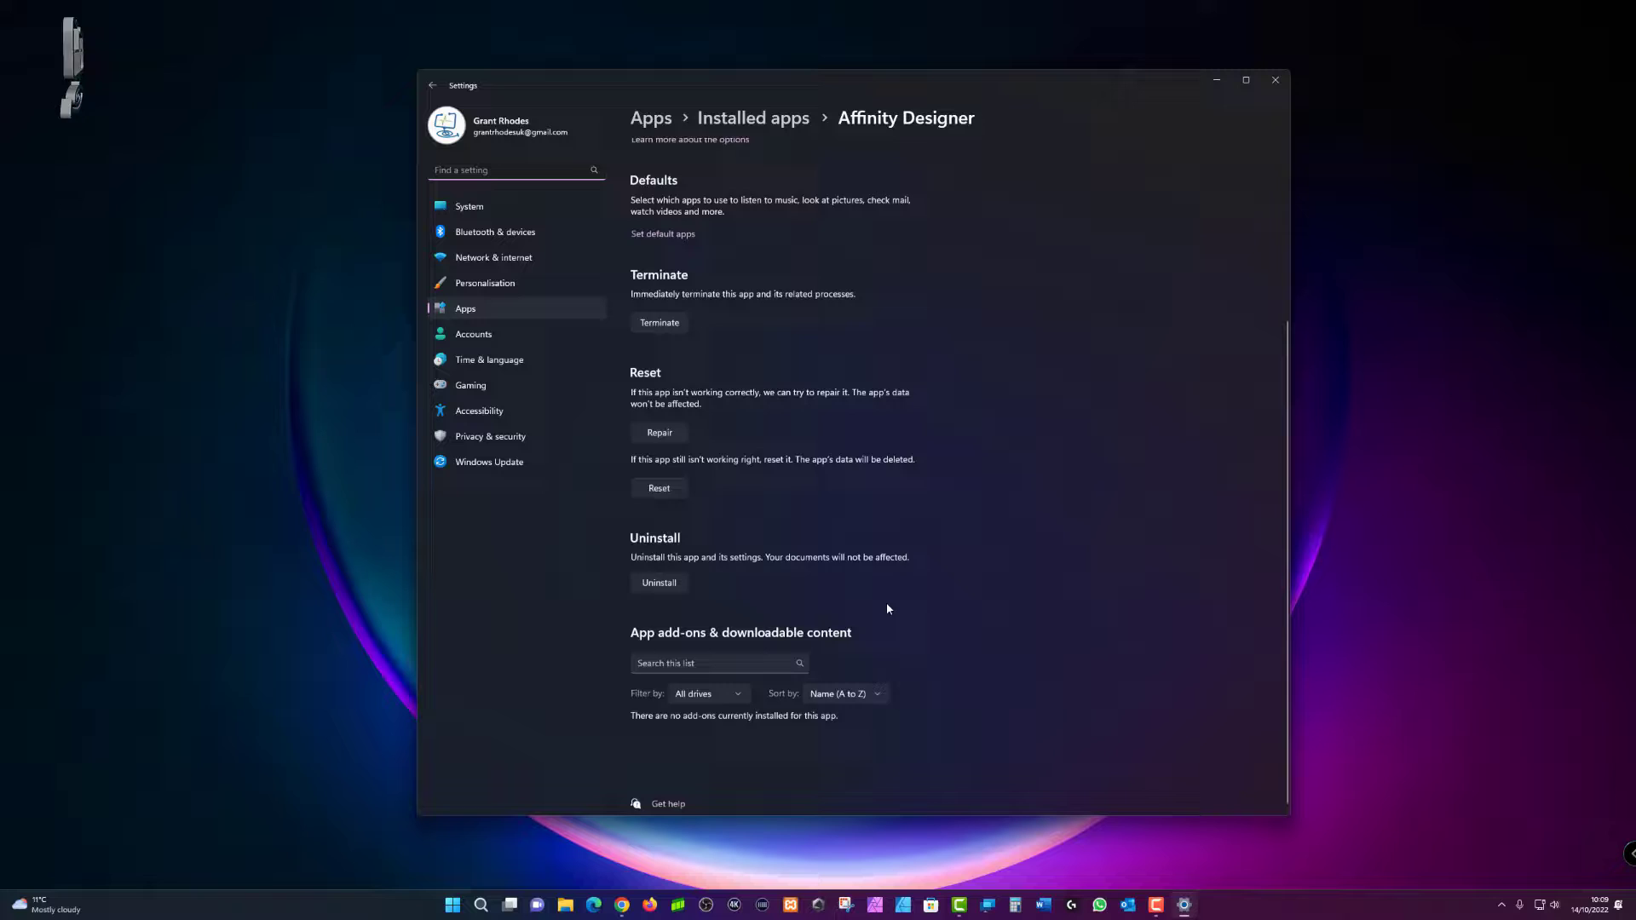
{"action": "scroll", "coordinate": [887, 608], "scroll_direction": "up", "scroll_amount": 3}
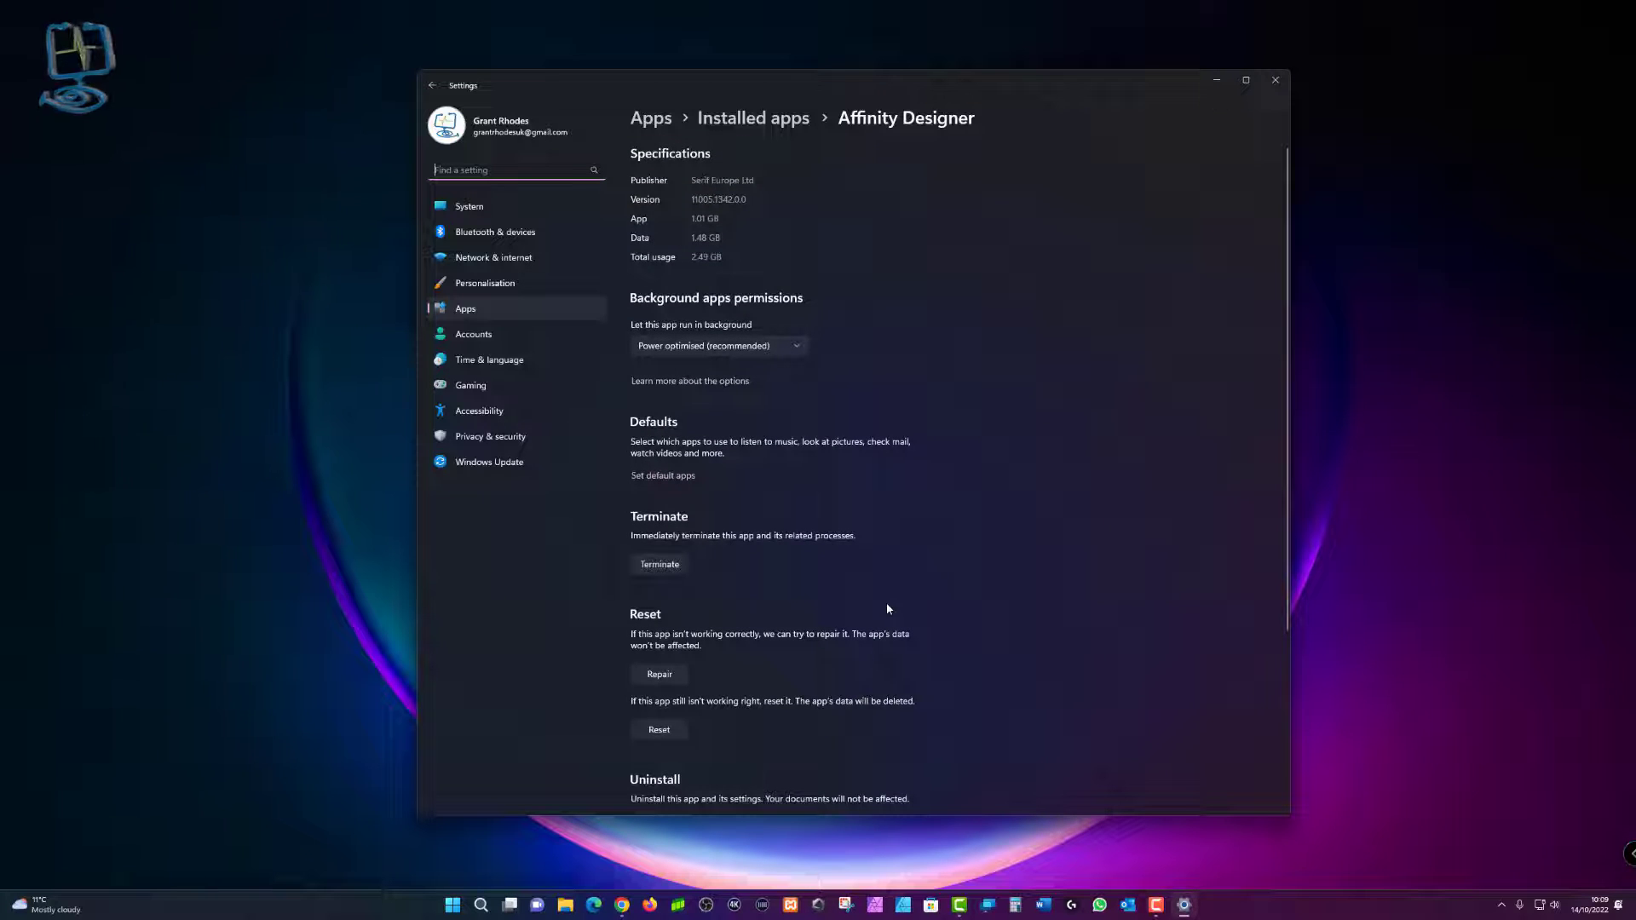
View Affinity Designer's advanced options under Installed apps, then close Settings.
{"action": "left_click", "coordinate": [483, 312]}
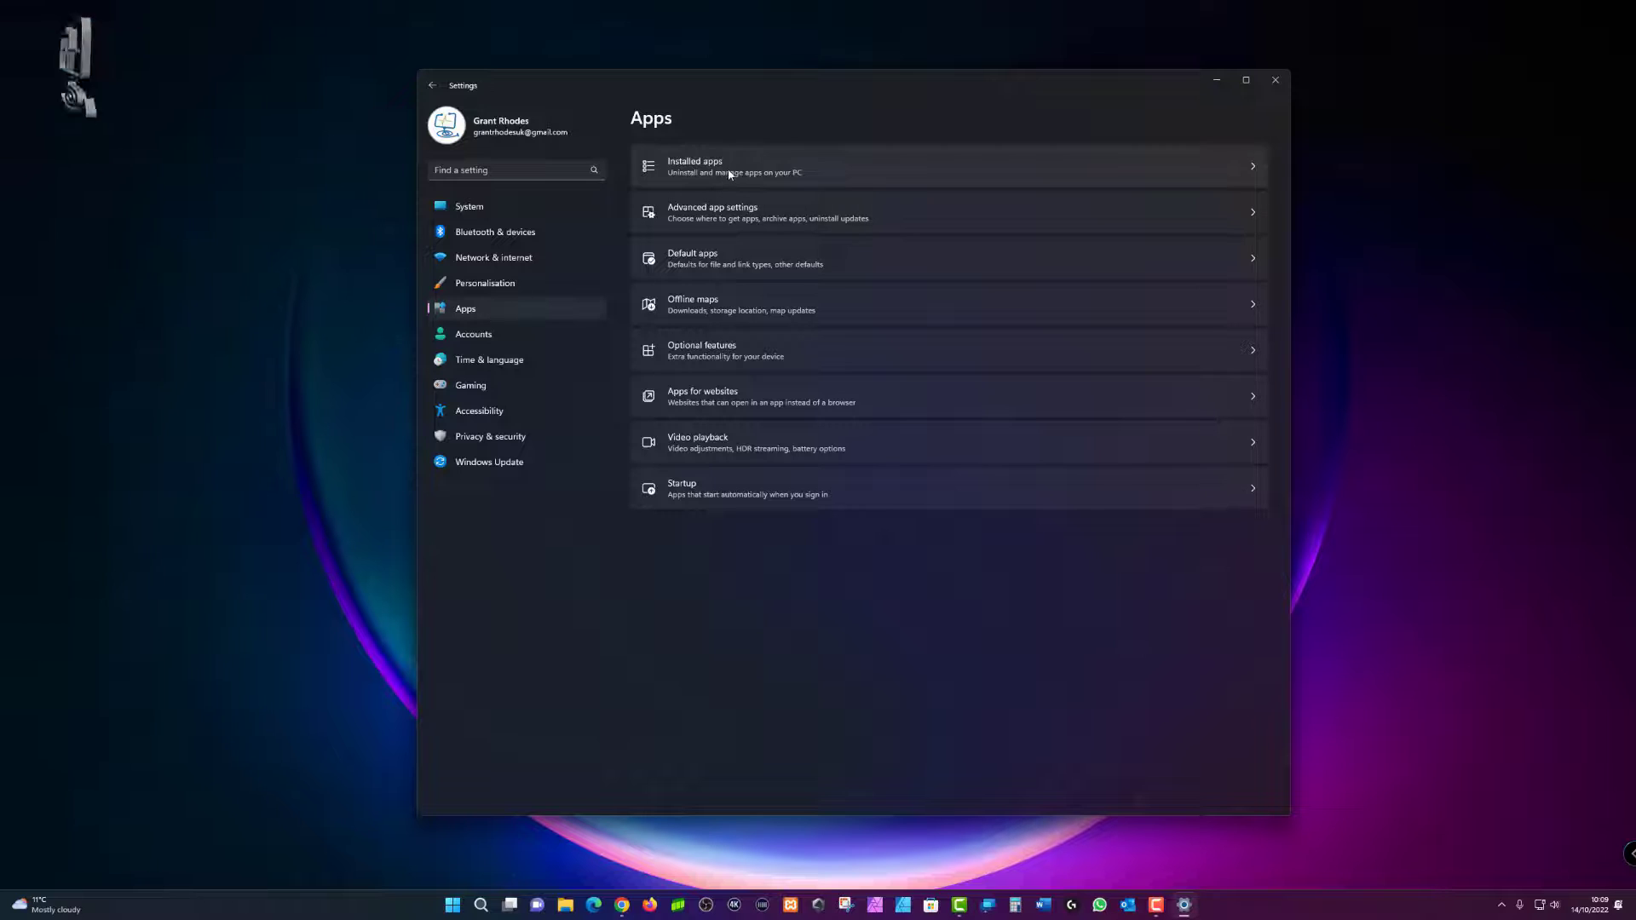
{"action": "left_click", "coordinate": [730, 175]}
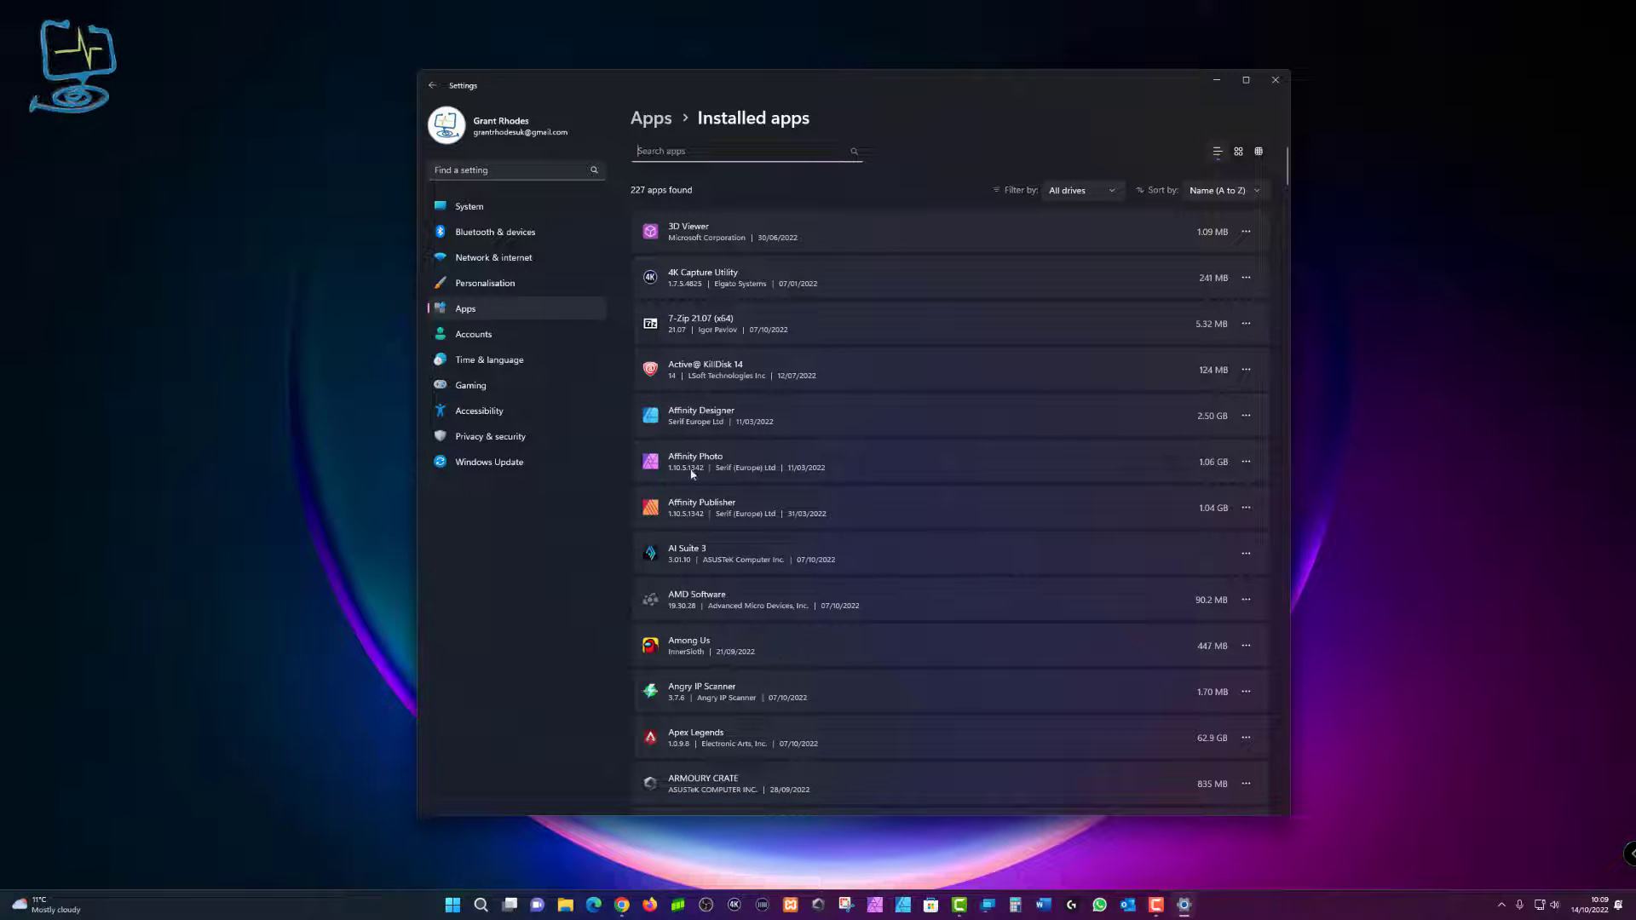
{"action": "left_click", "coordinate": [1246, 417]}
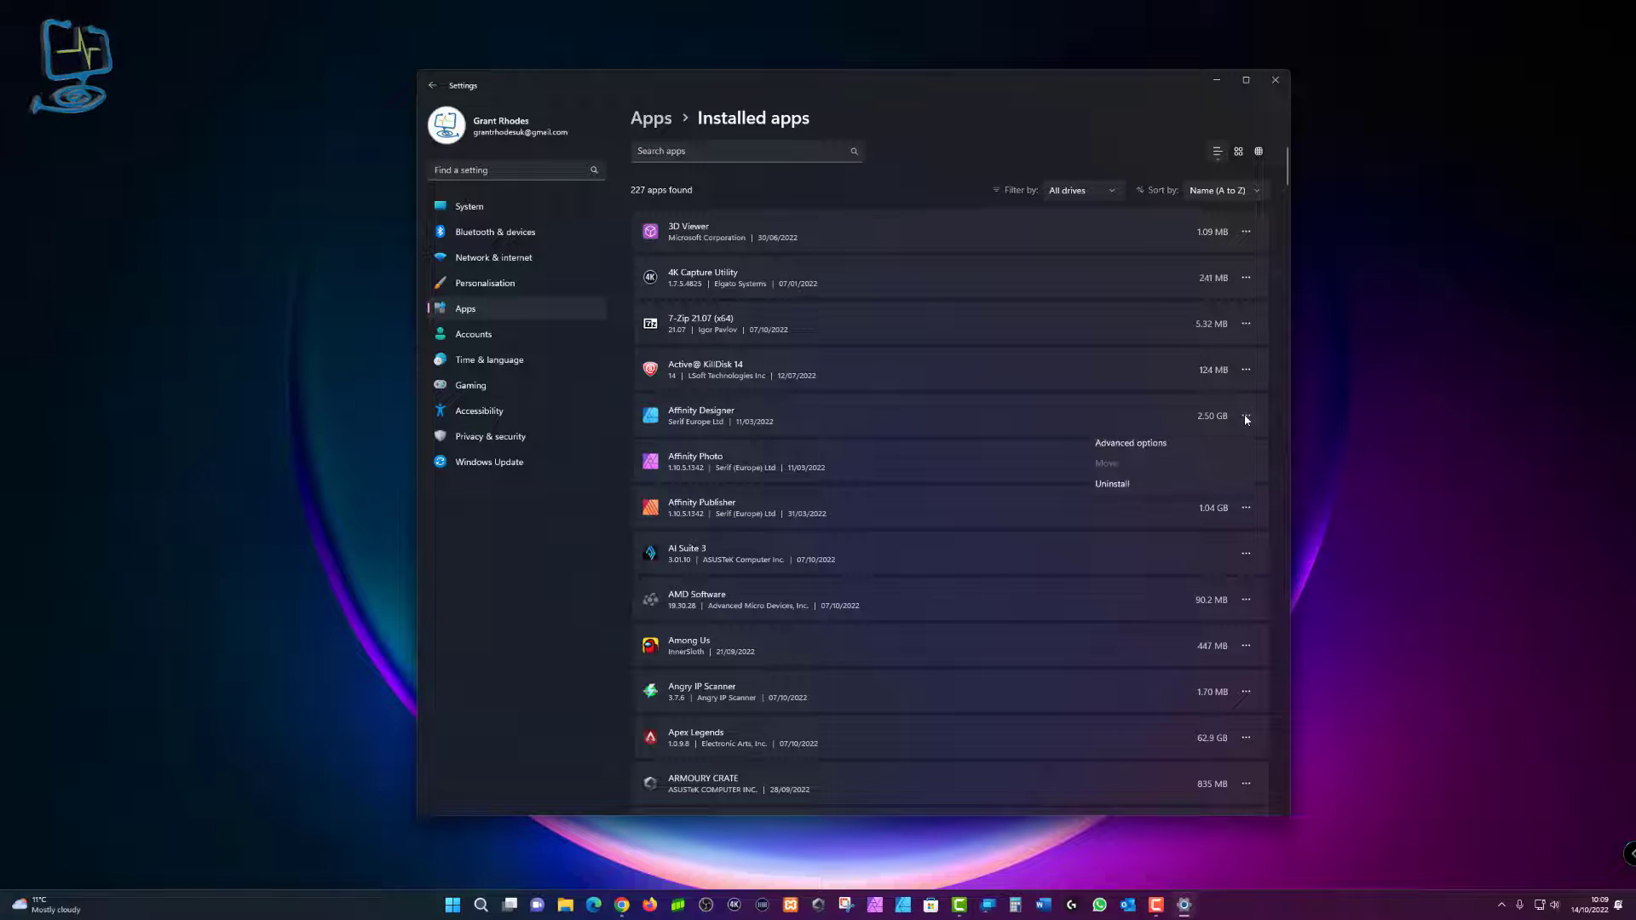
{"action": "left_click", "coordinate": [1174, 446]}
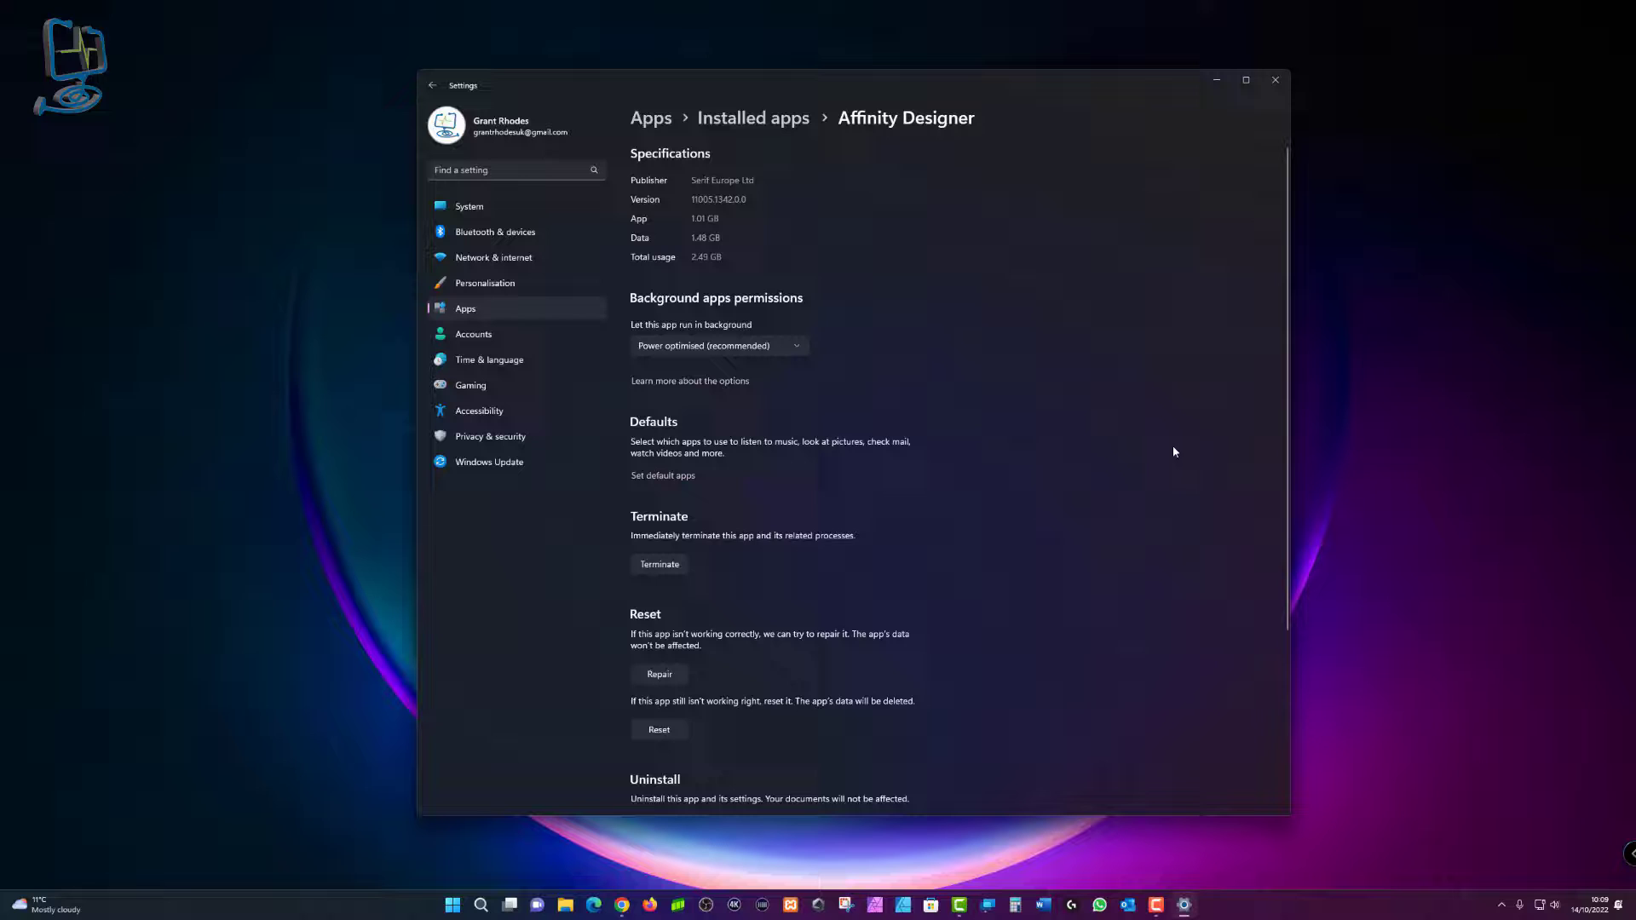
{"action": "scroll", "coordinate": [819, 468], "scroll_direction": "down", "scroll_amount": 5}
{"action": "scroll", "coordinate": [818, 468], "scroll_direction": "up", "scroll_amount": 5}
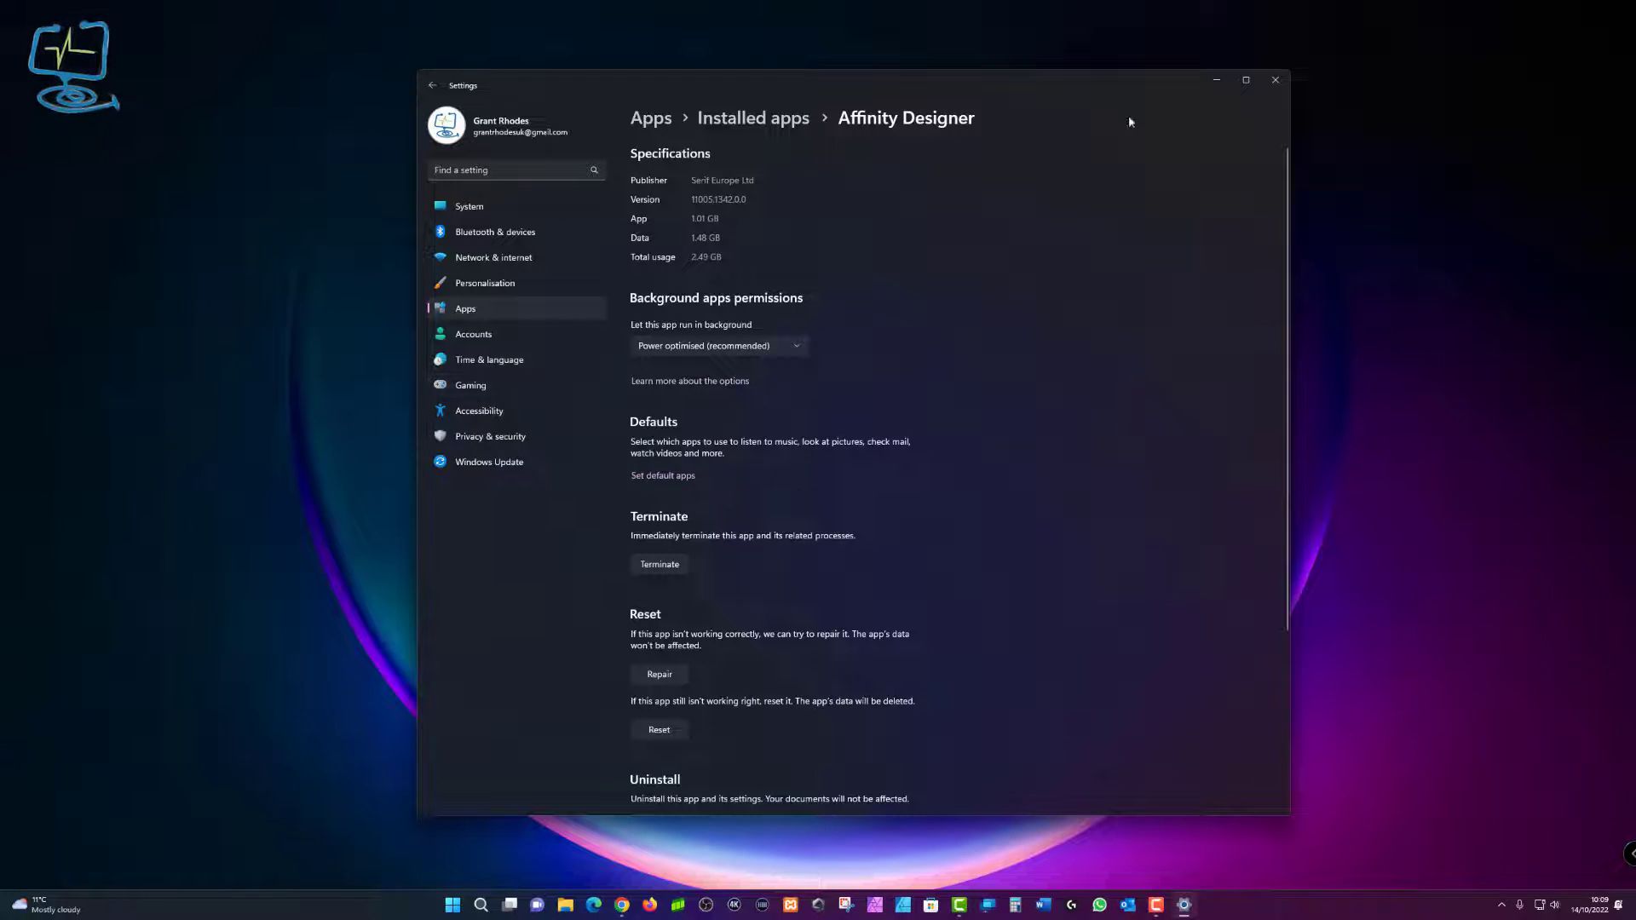
{"action": "left_click", "coordinate": [1276, 80]}
Launch File Explorer and go to C:\Program Files, showing its 67 program folders.
{"action": "left_click", "coordinate": [579, 905]}
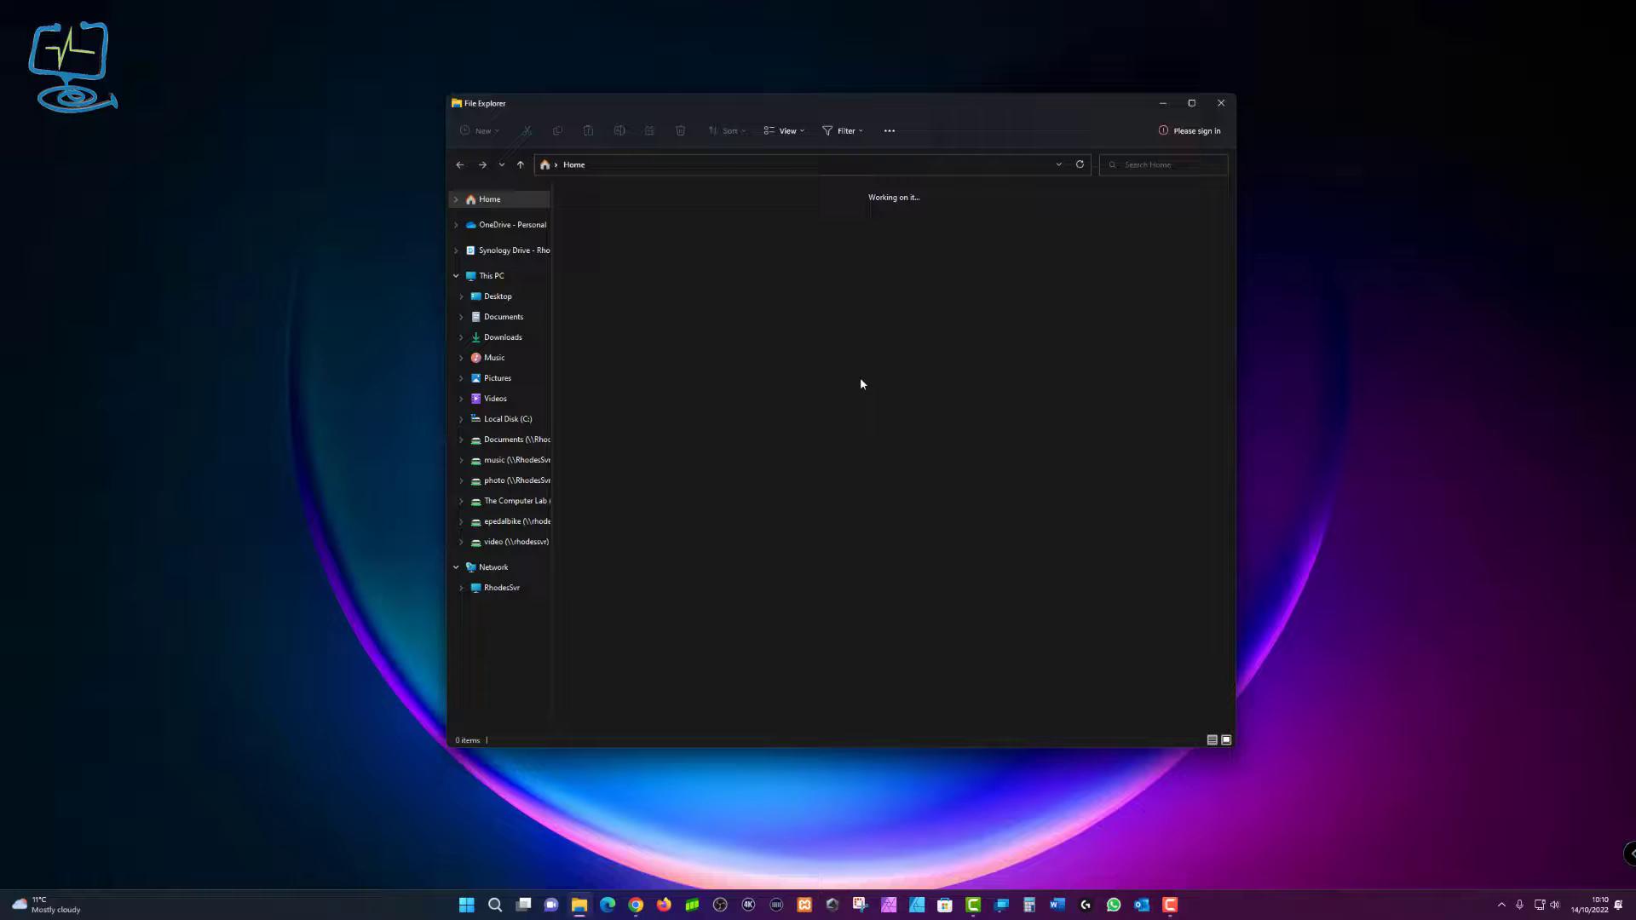
{"action": "left_click", "coordinate": [515, 426]}
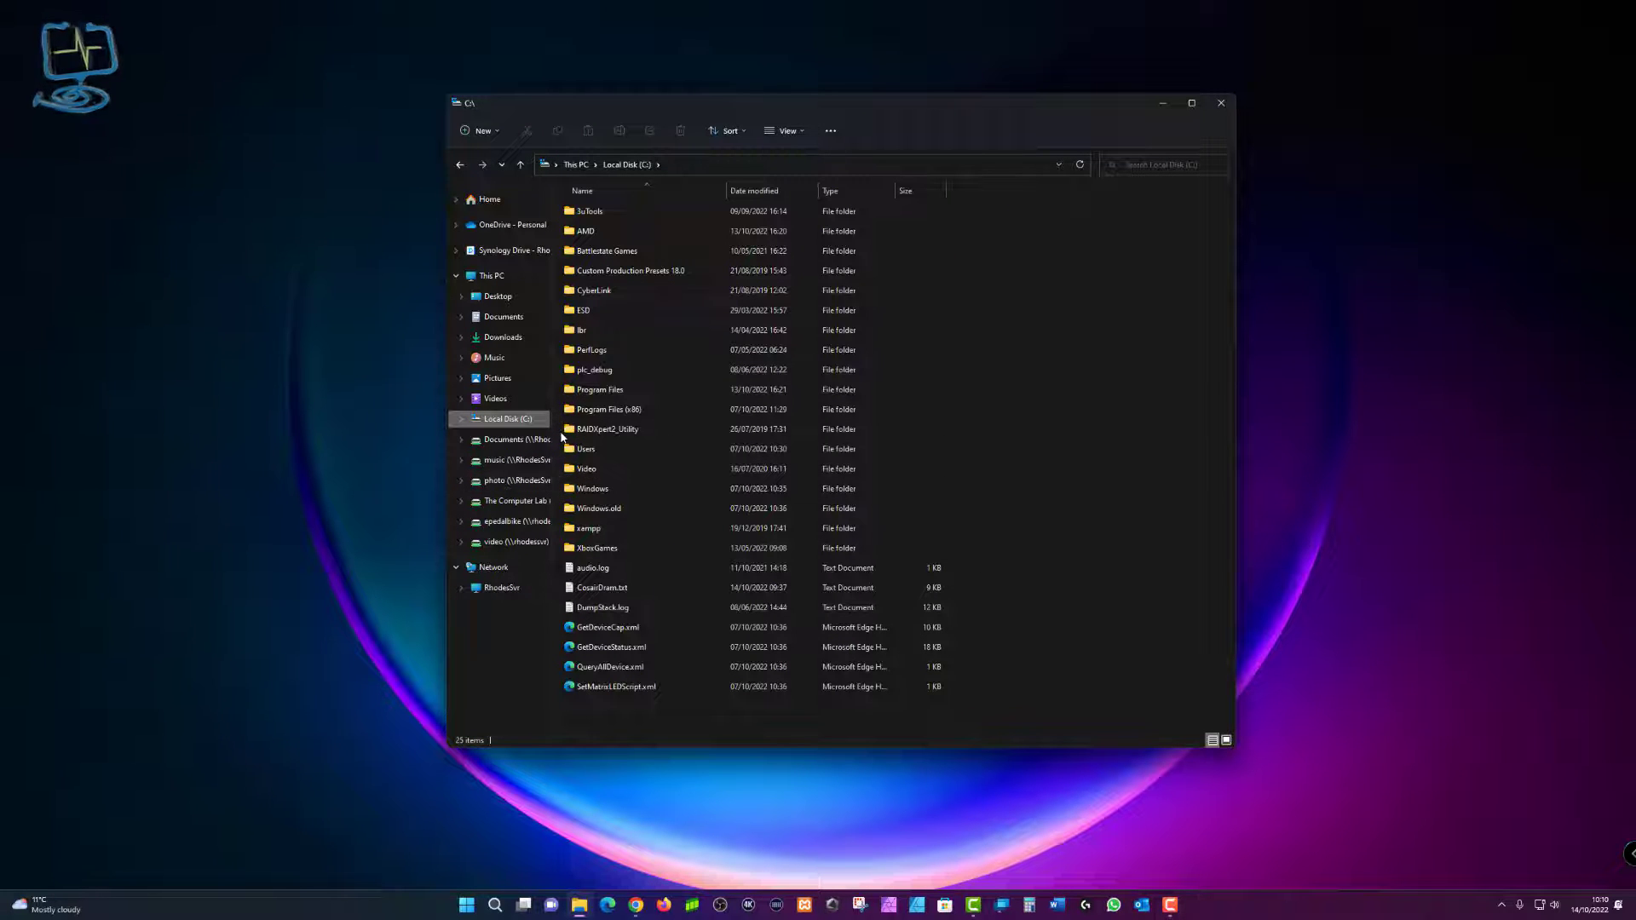
{"action": "double_click", "coordinate": [613, 389]}
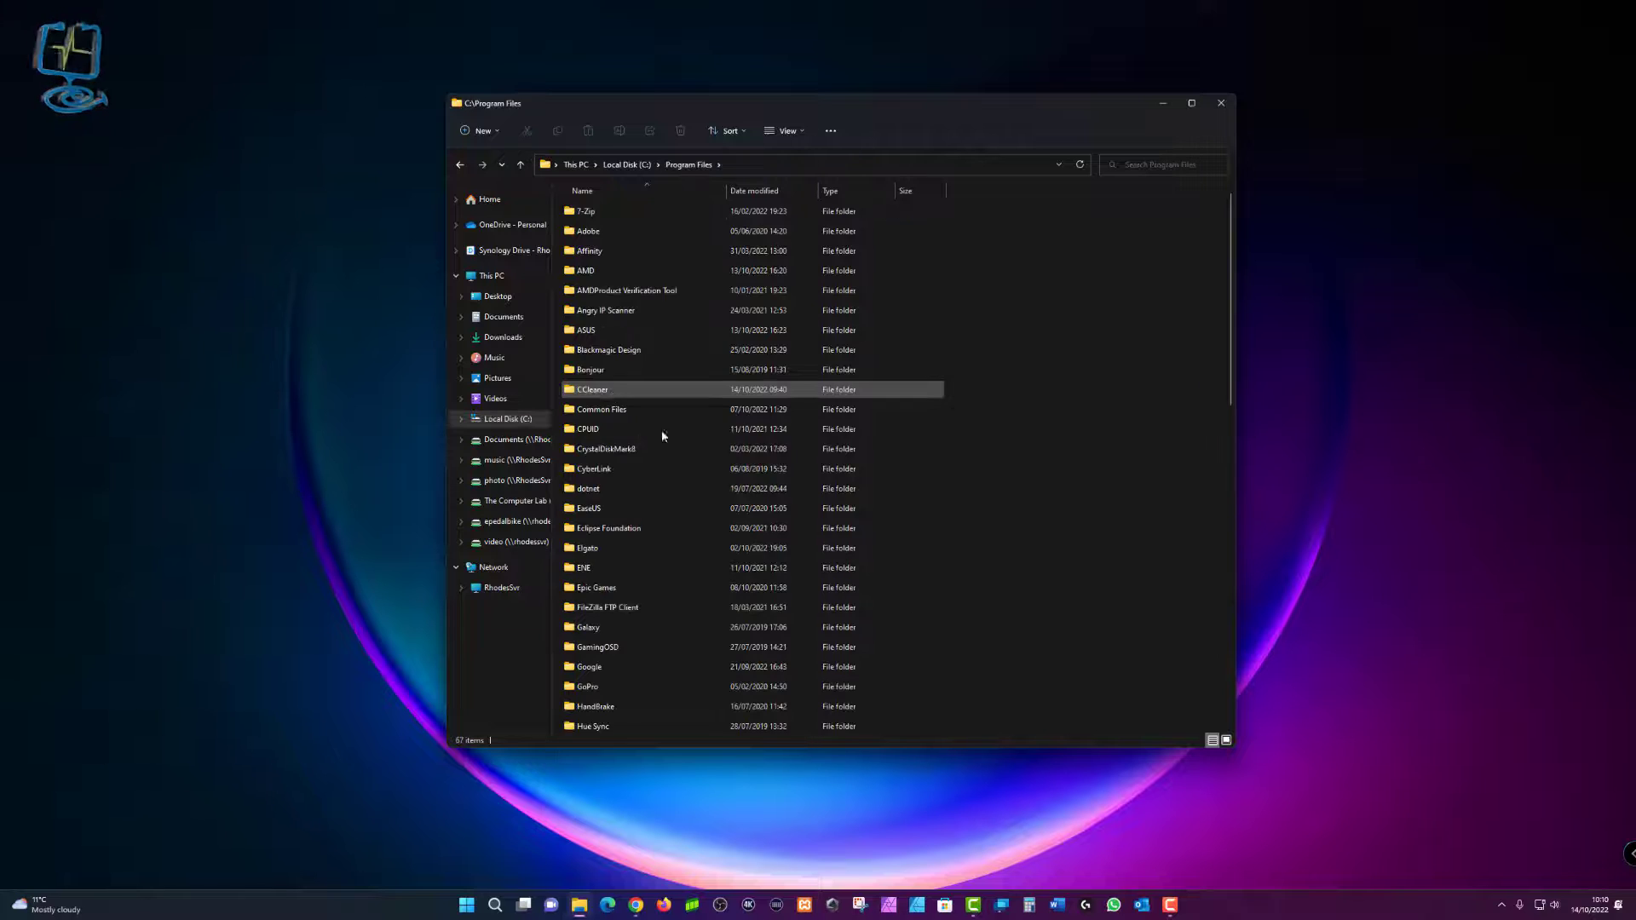
{"action": "scroll", "coordinate": [683, 556], "scroll_direction": "down", "scroll_amount": 13}
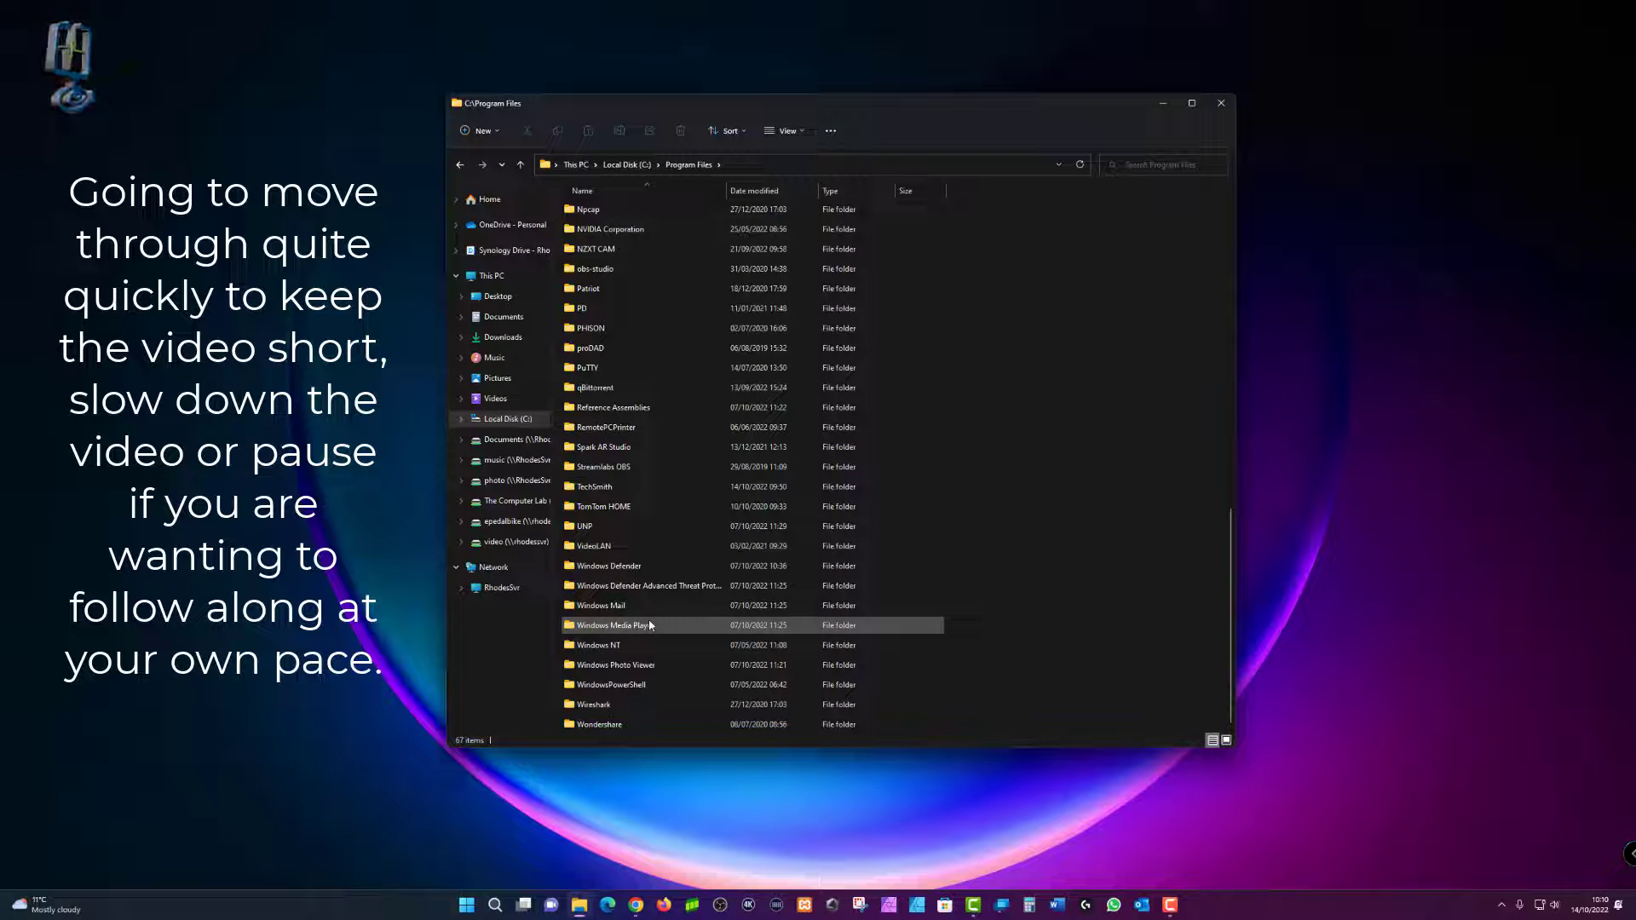
Turn on 'Show hidden files, folders and drives' in the Folder Options View tab.
{"action": "left_click", "coordinate": [830, 131]}
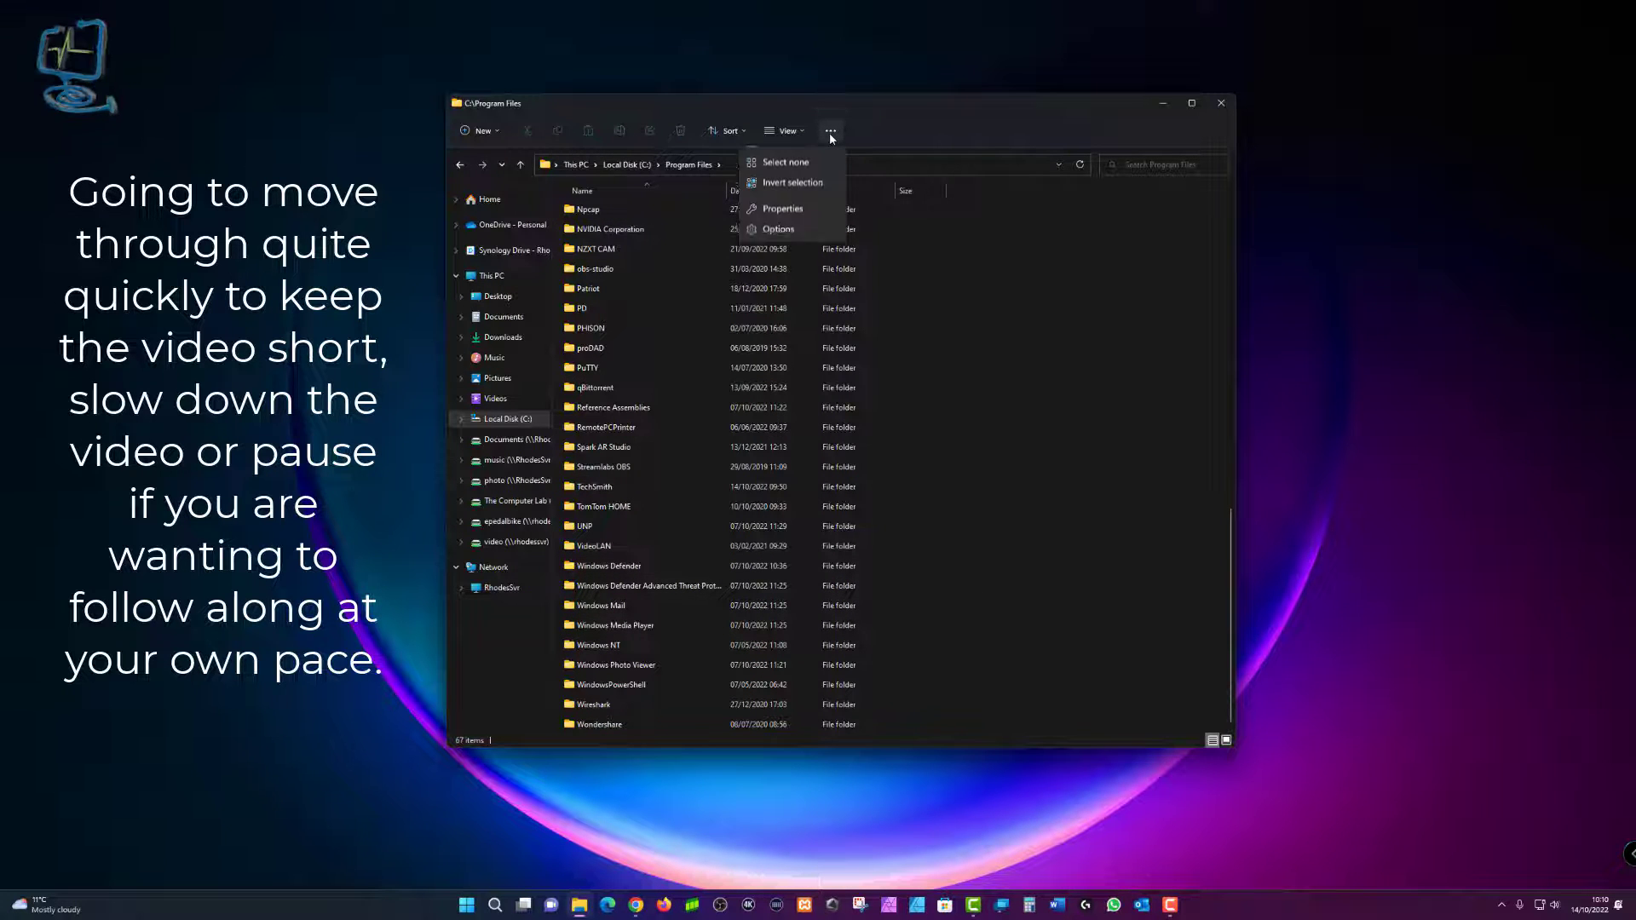
{"action": "left_click", "coordinate": [780, 271]}
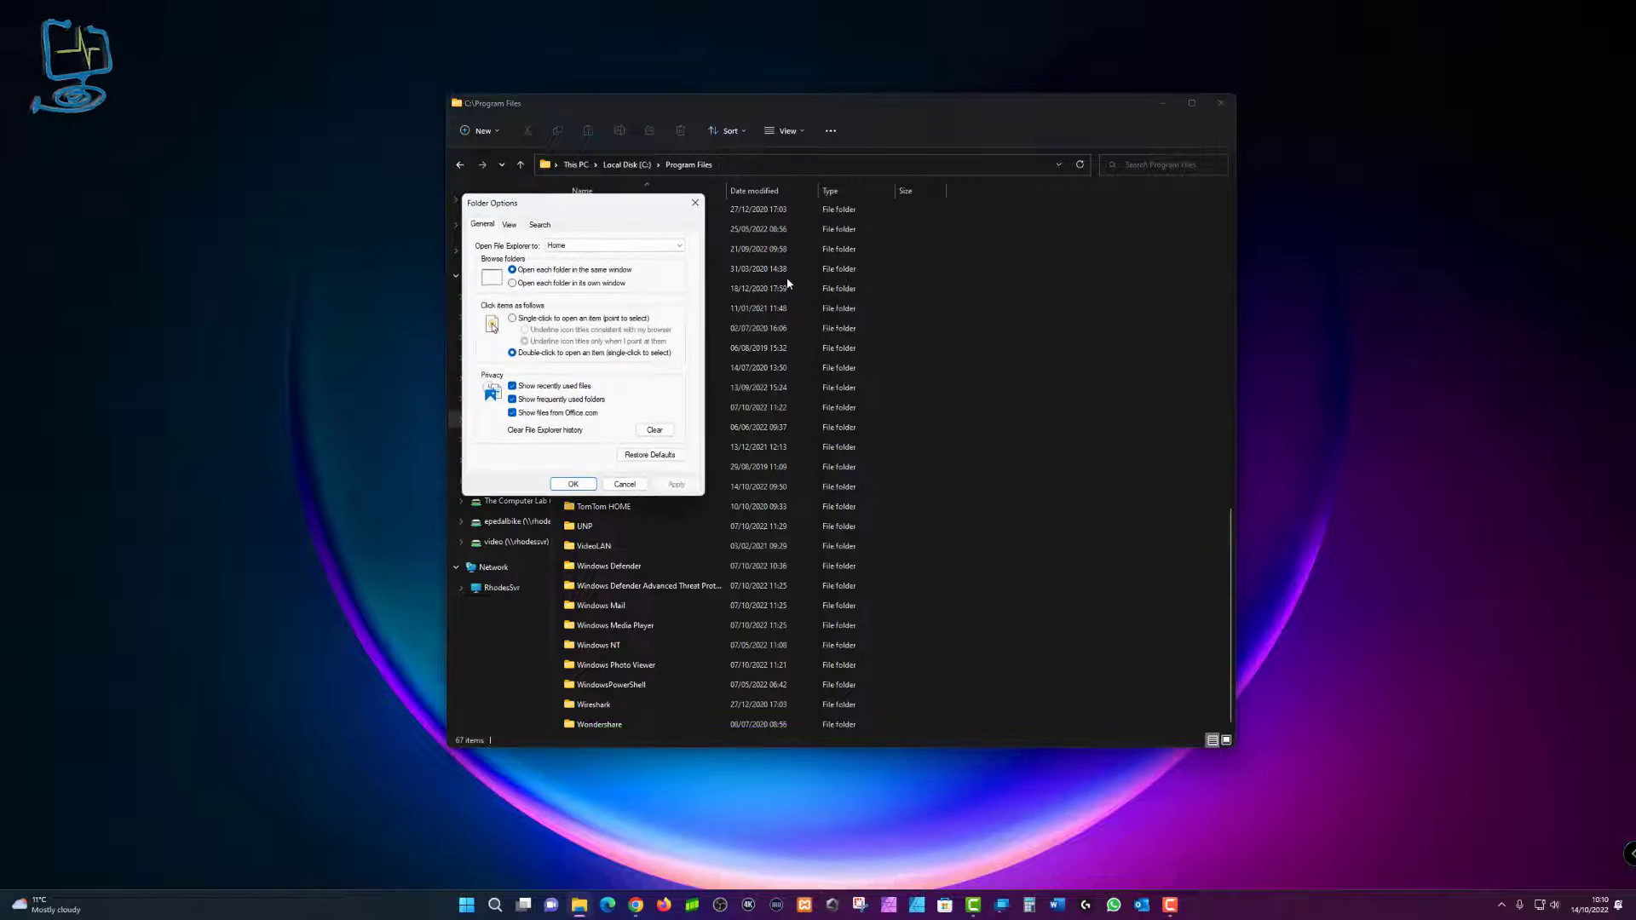
{"action": "left_click", "coordinate": [512, 225]}
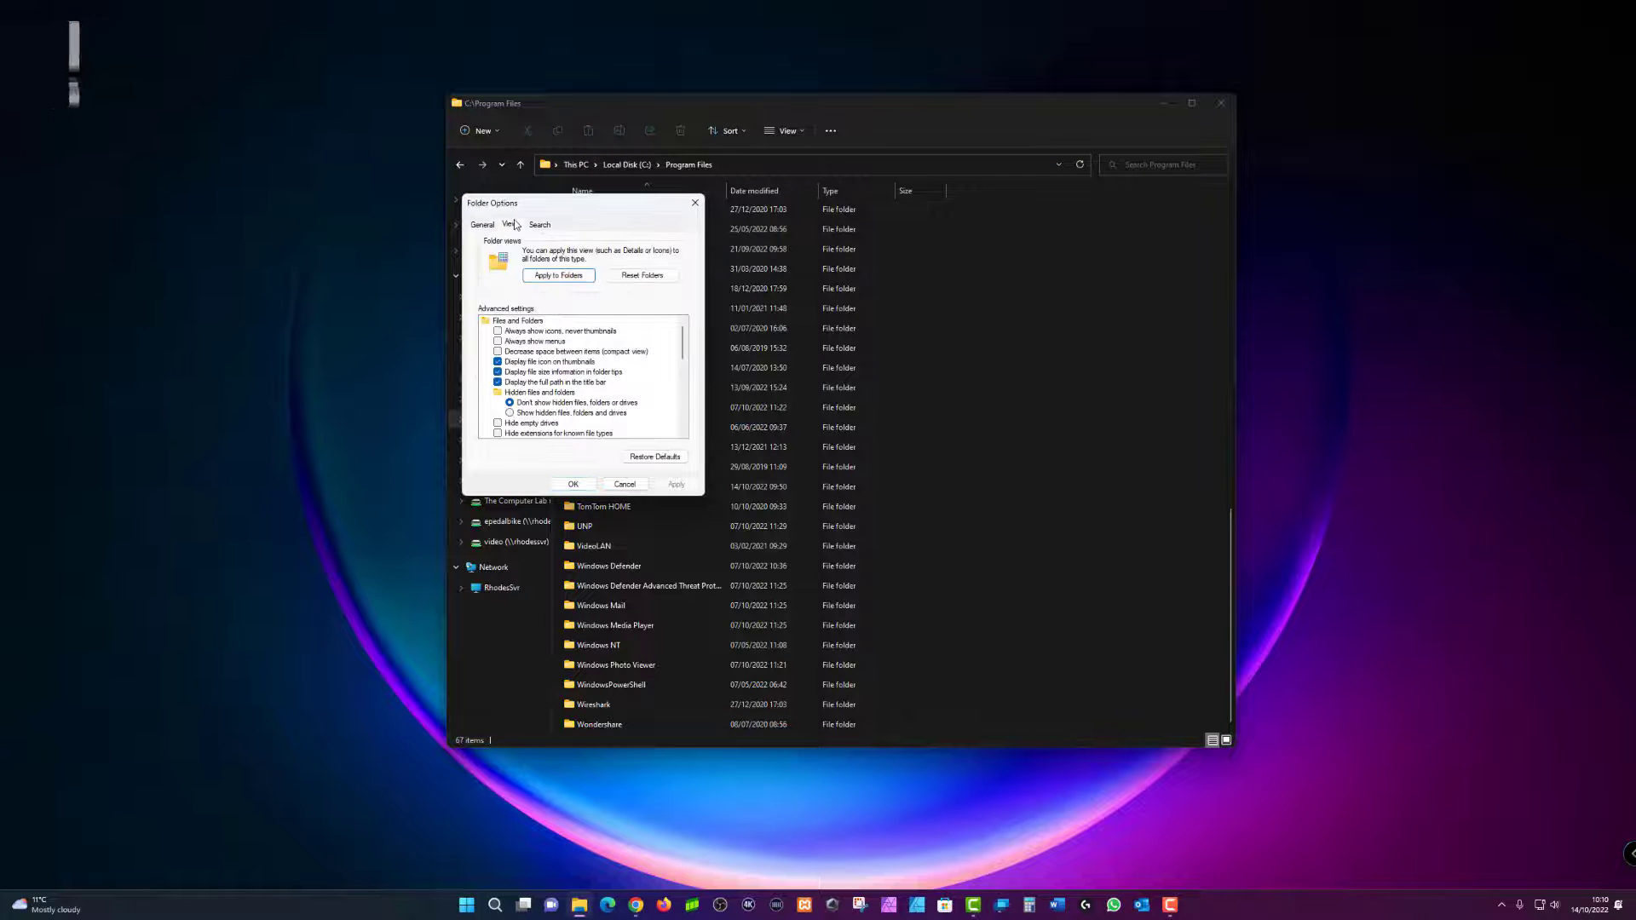
{"action": "left_click", "coordinate": [554, 414]}
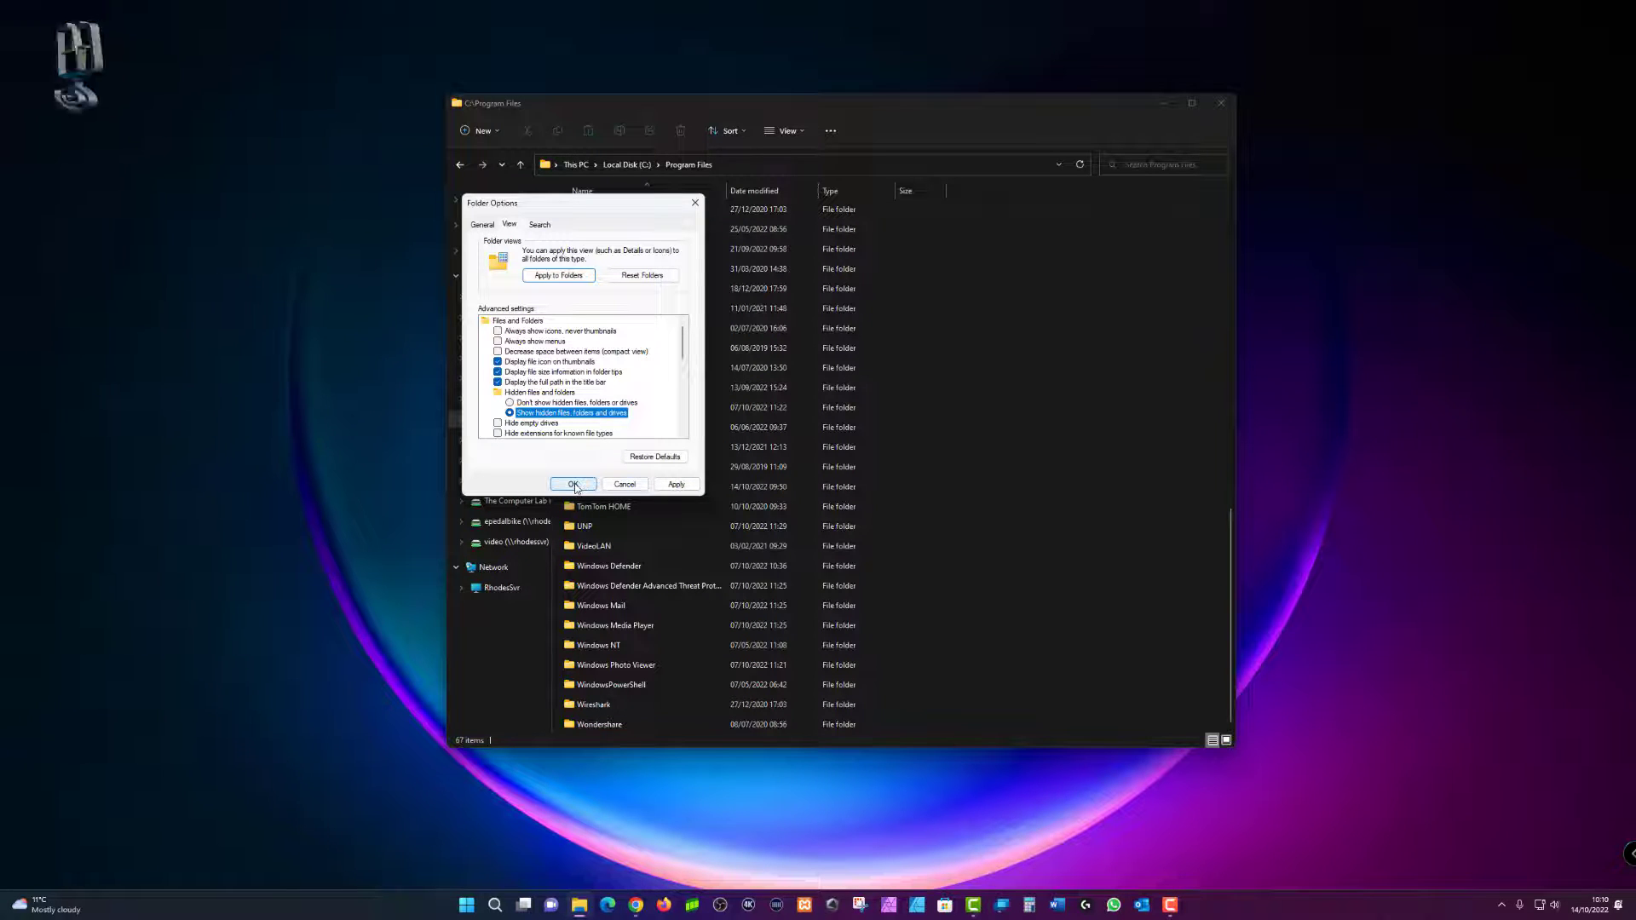
{"action": "left_click", "coordinate": [574, 484]}
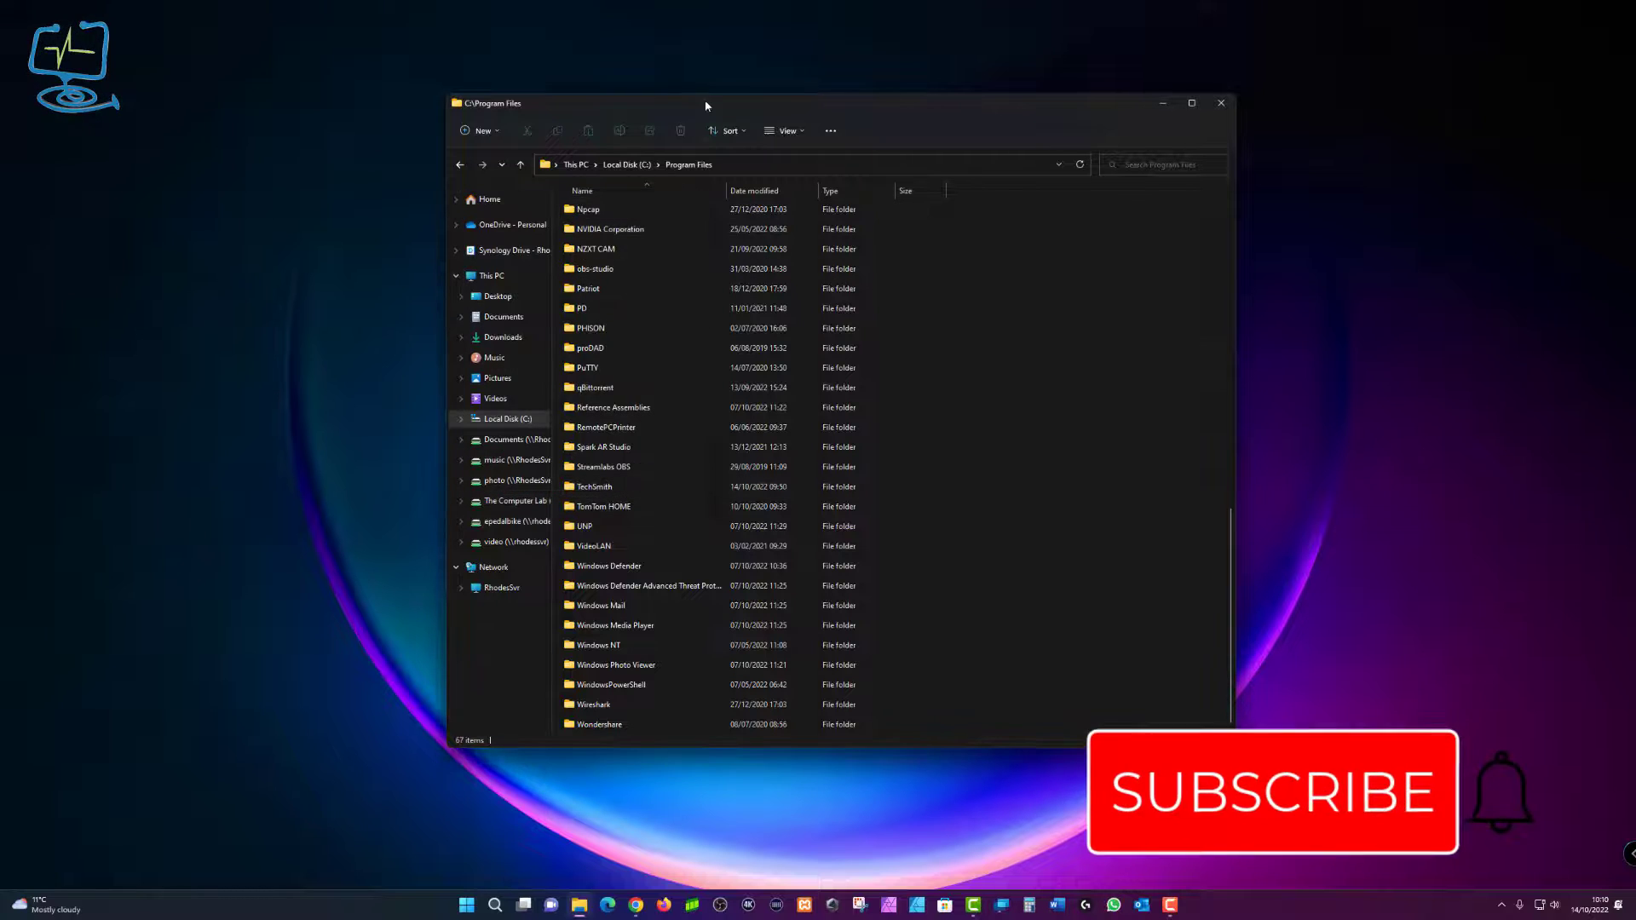
Toggle Hidden items on and back off from the View > Show menu.
{"action": "left_click", "coordinate": [797, 130]}
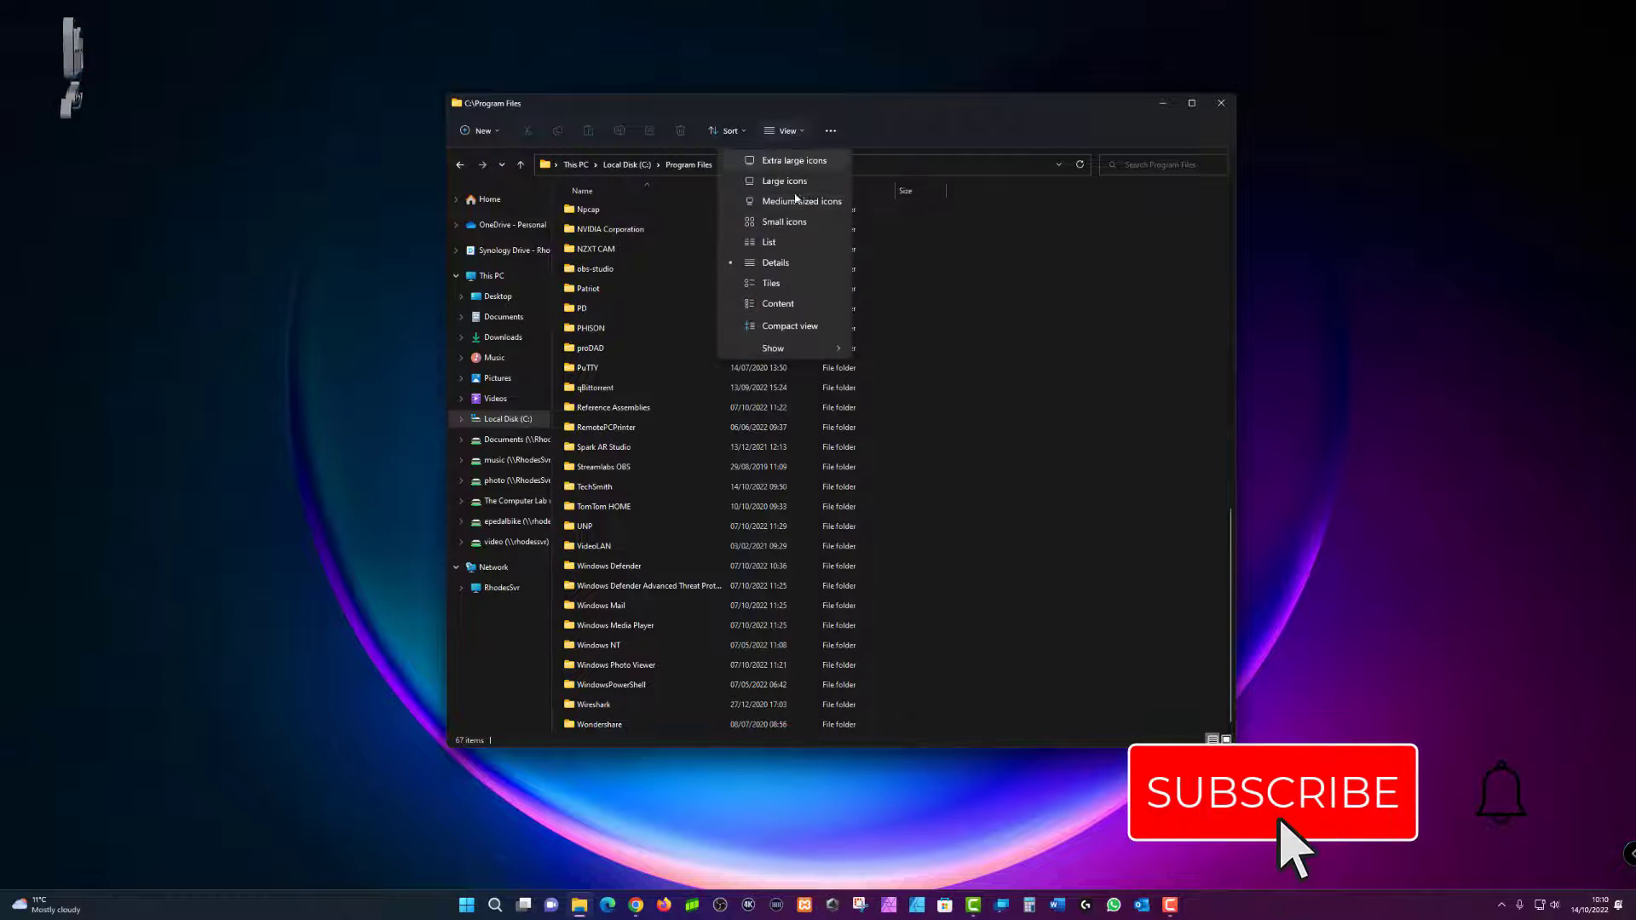
{"action": "mouse_move", "coordinate": [794, 349]}
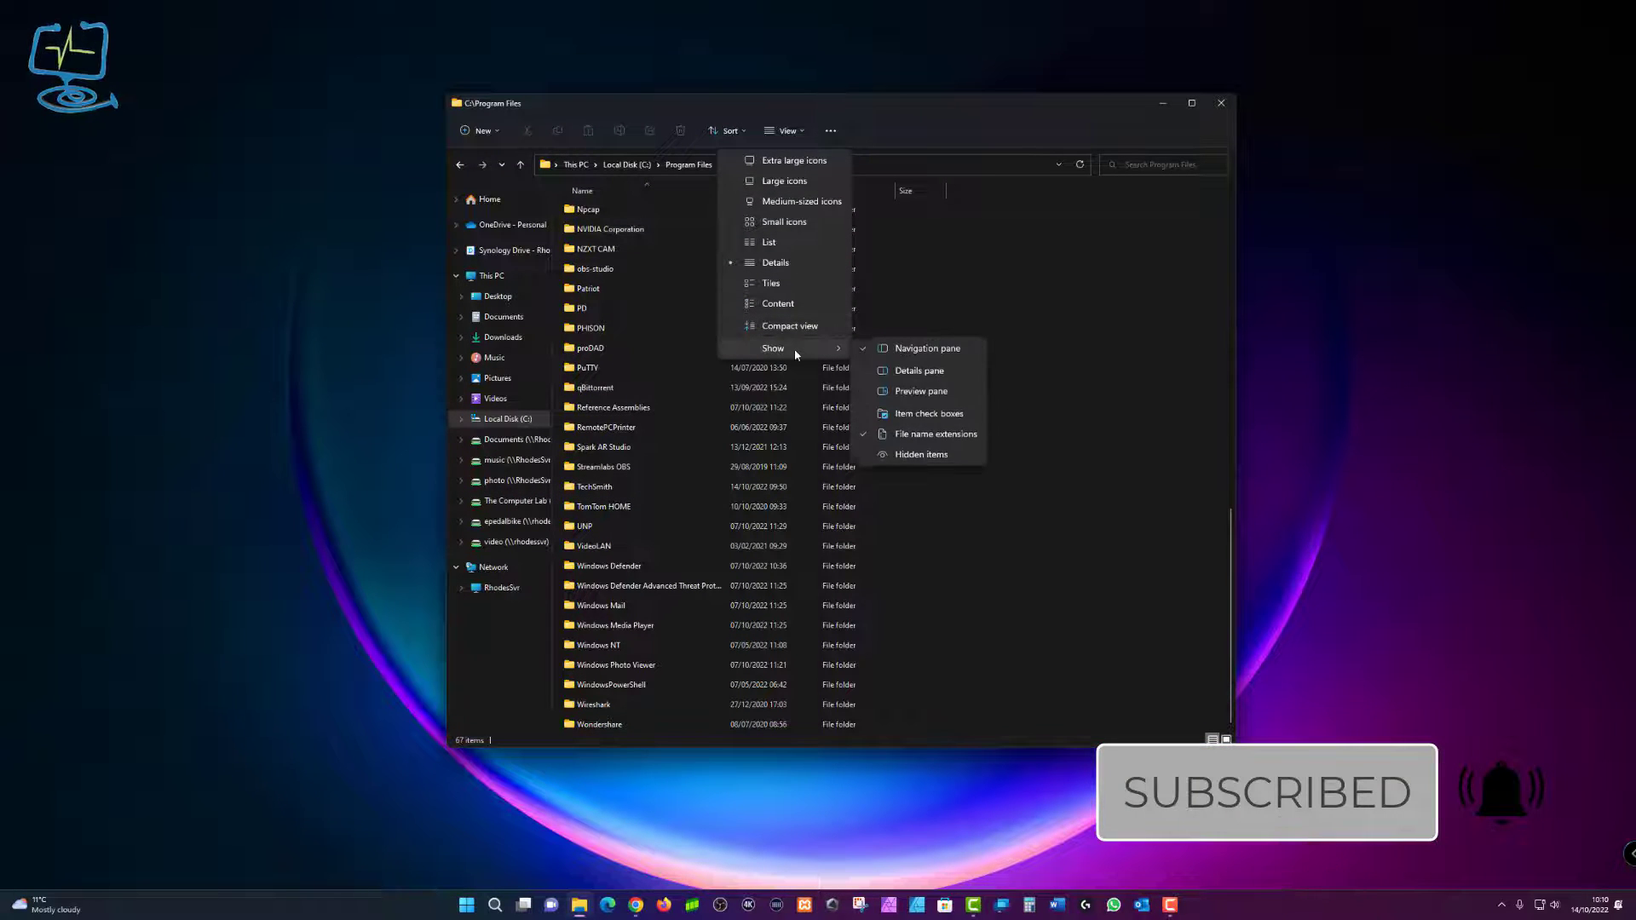
{"action": "left_click", "coordinate": [926, 459]}
{"action": "scroll", "coordinate": [768, 526], "scroll_direction": "up", "scroll_amount": 5}
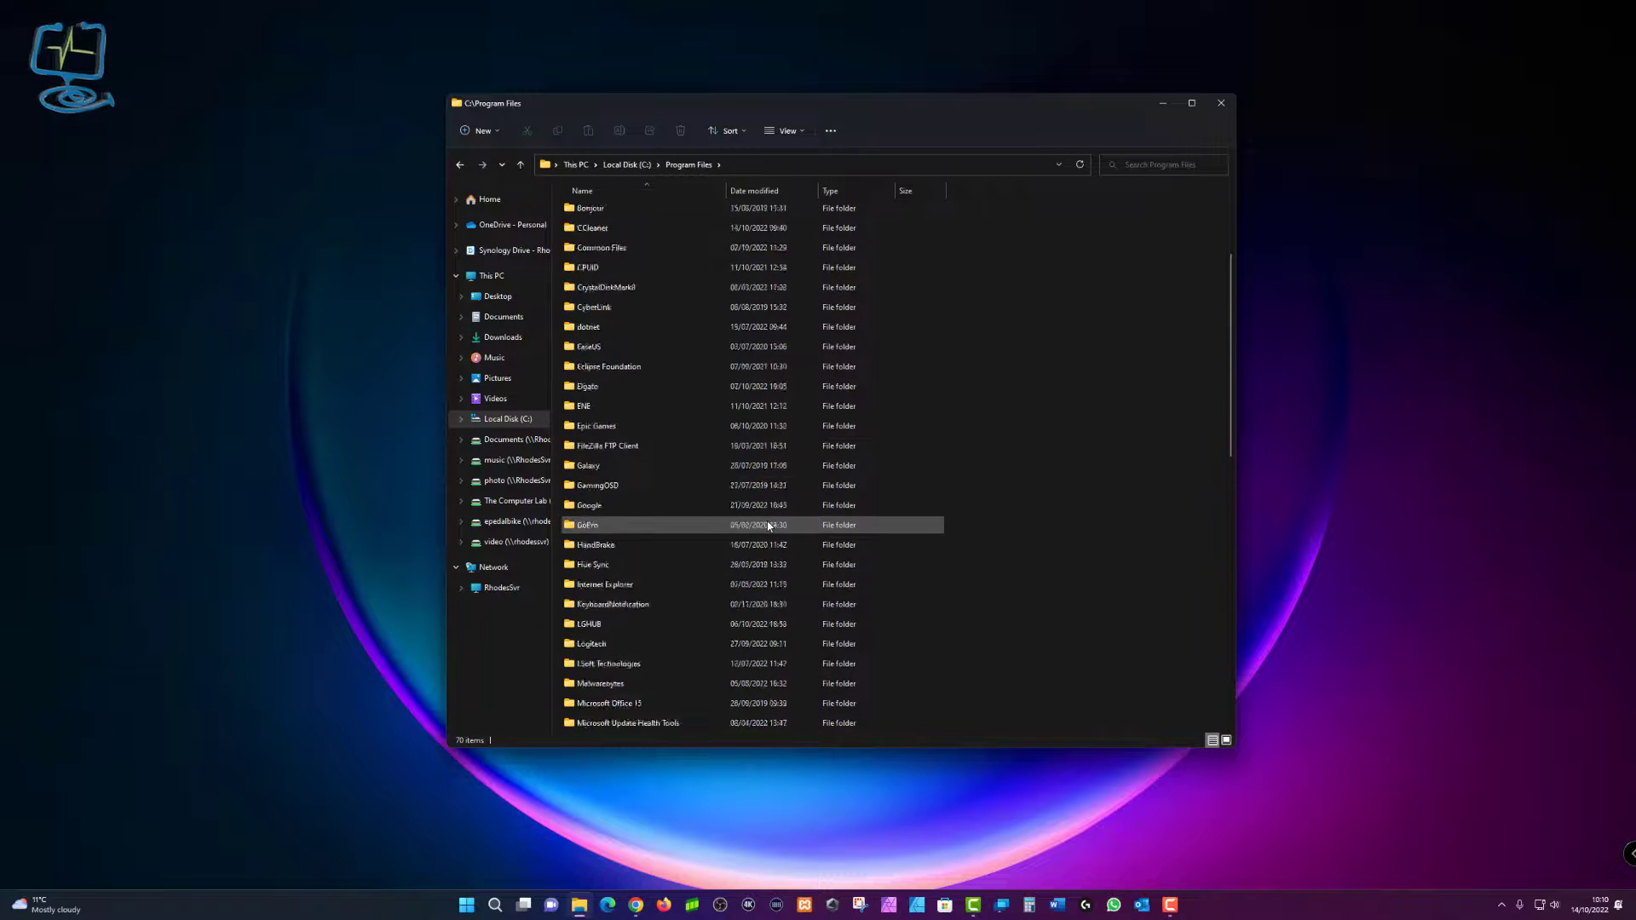
{"action": "scroll", "coordinate": [769, 526], "scroll_direction": "down", "scroll_amount": 6}
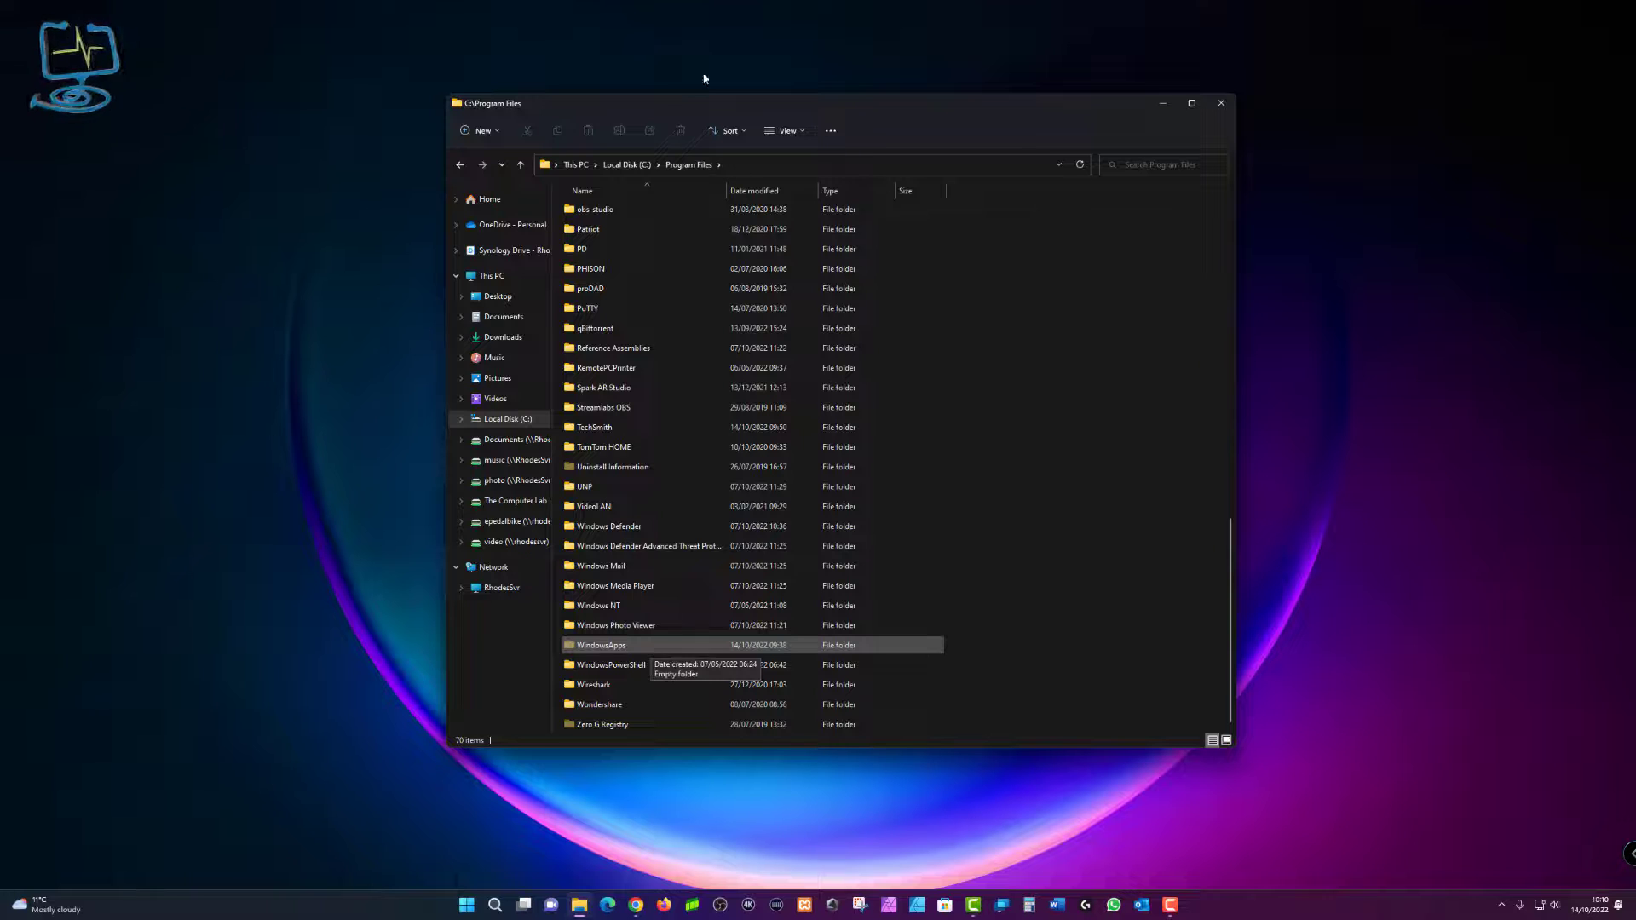
{"action": "left_click", "coordinate": [800, 129]}
{"action": "mouse_move", "coordinate": [799, 345]}
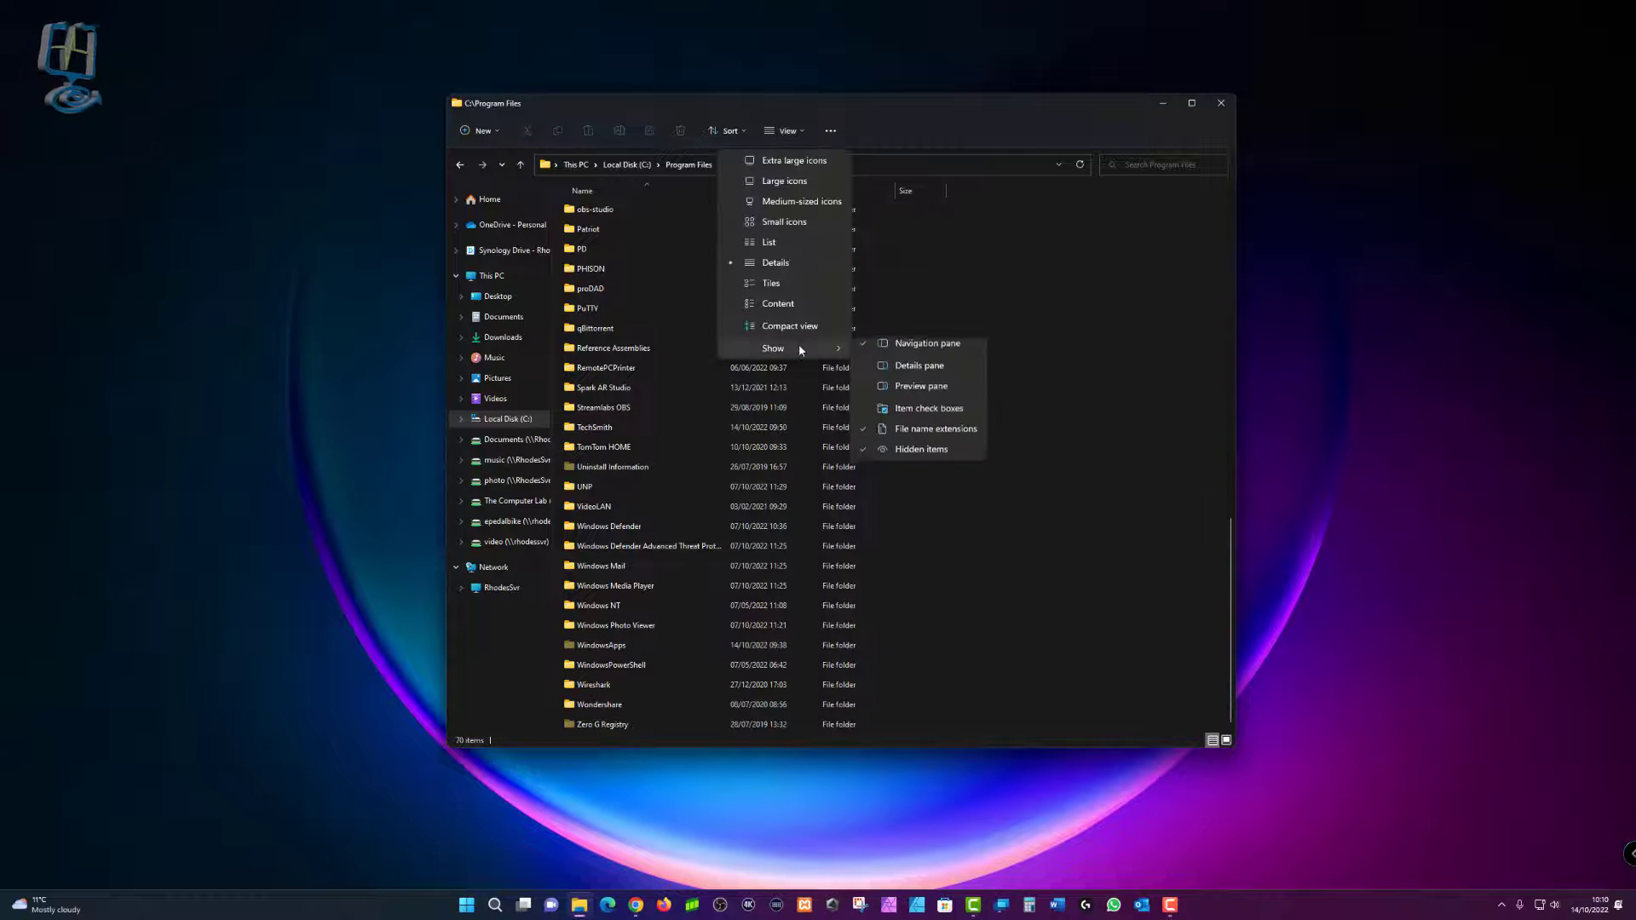
{"action": "left_click", "coordinate": [916, 449]}
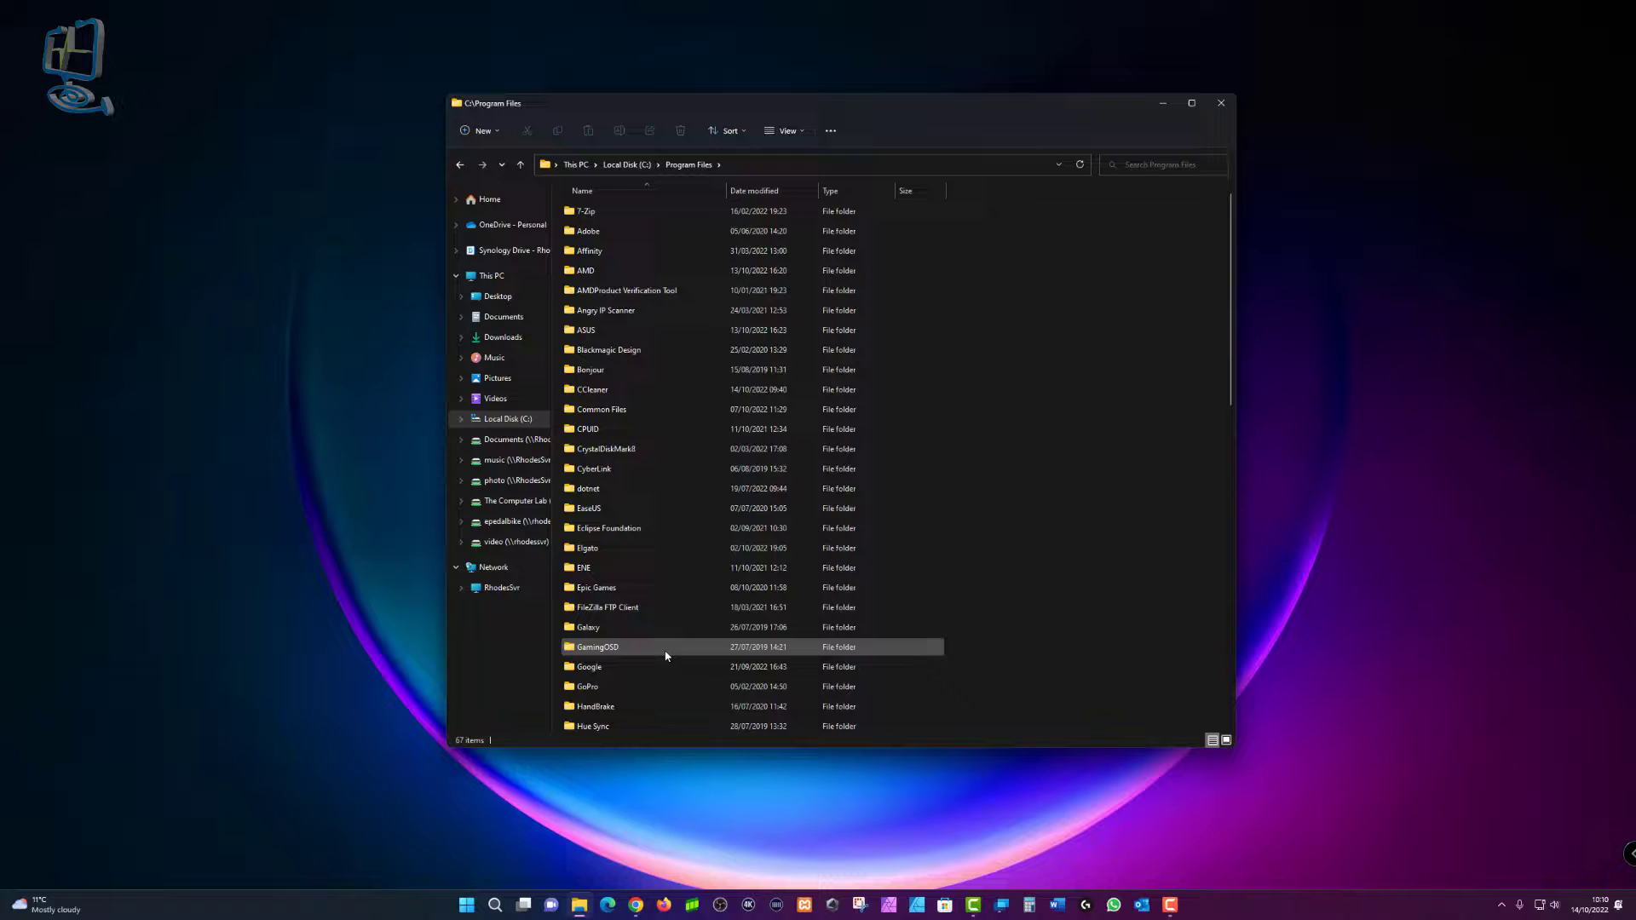
{"action": "scroll", "coordinate": [669, 645], "scroll_direction": "down", "scroll_amount": 12}
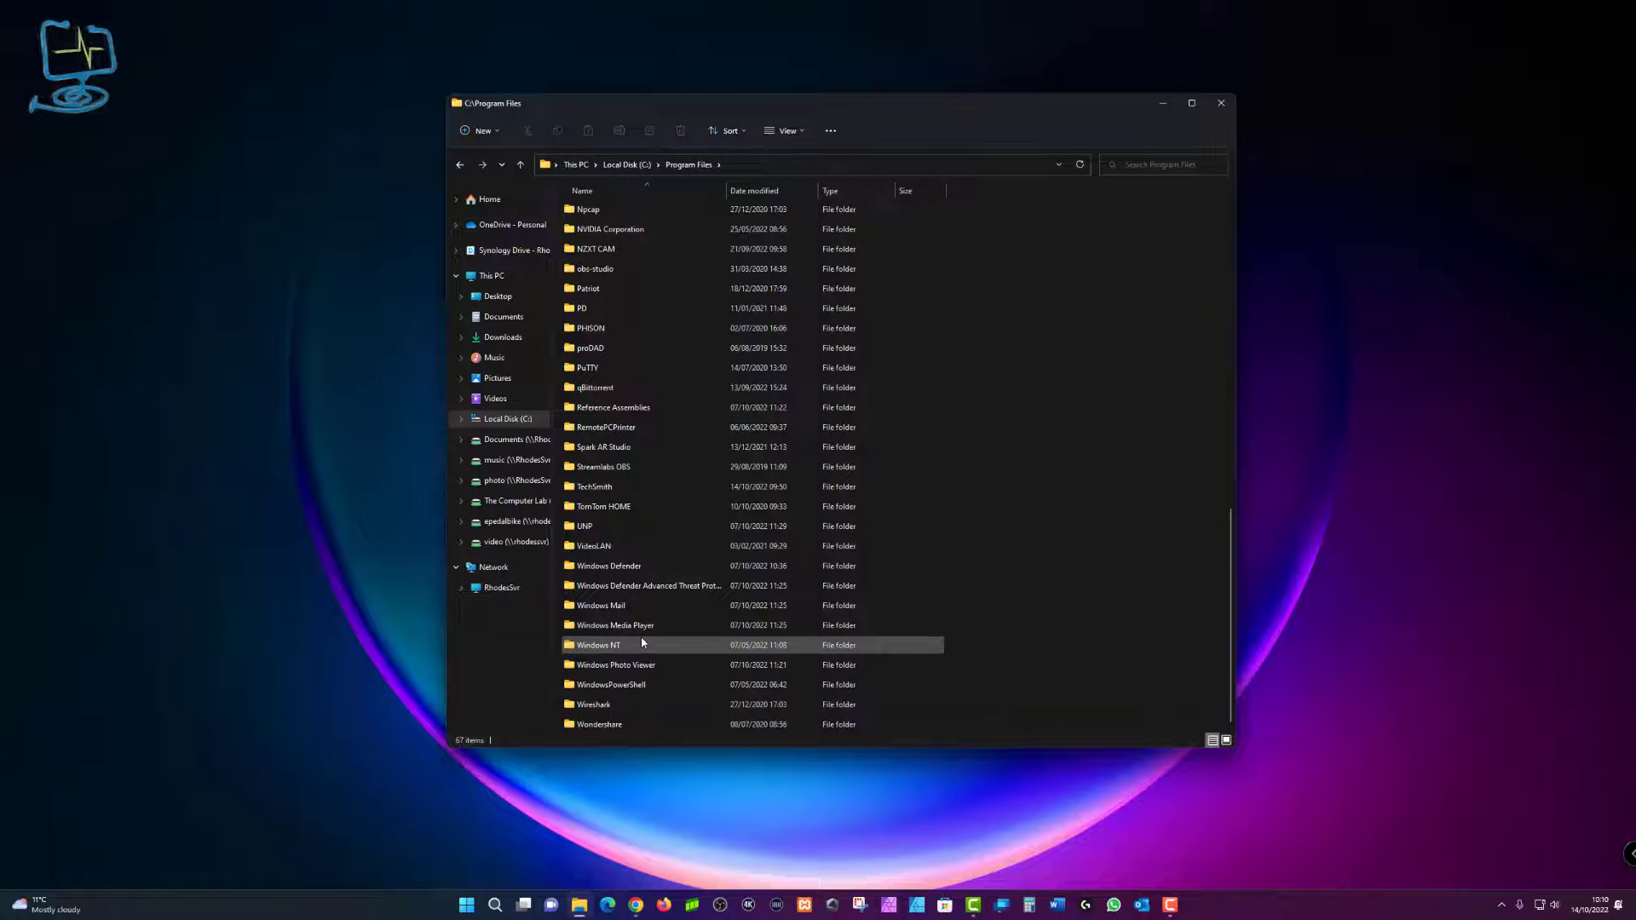
Apply 'Show hidden files, folders and drives' in Folder Options, revealing WindowsApps among 70 items.
{"action": "left_click", "coordinate": [831, 131]}
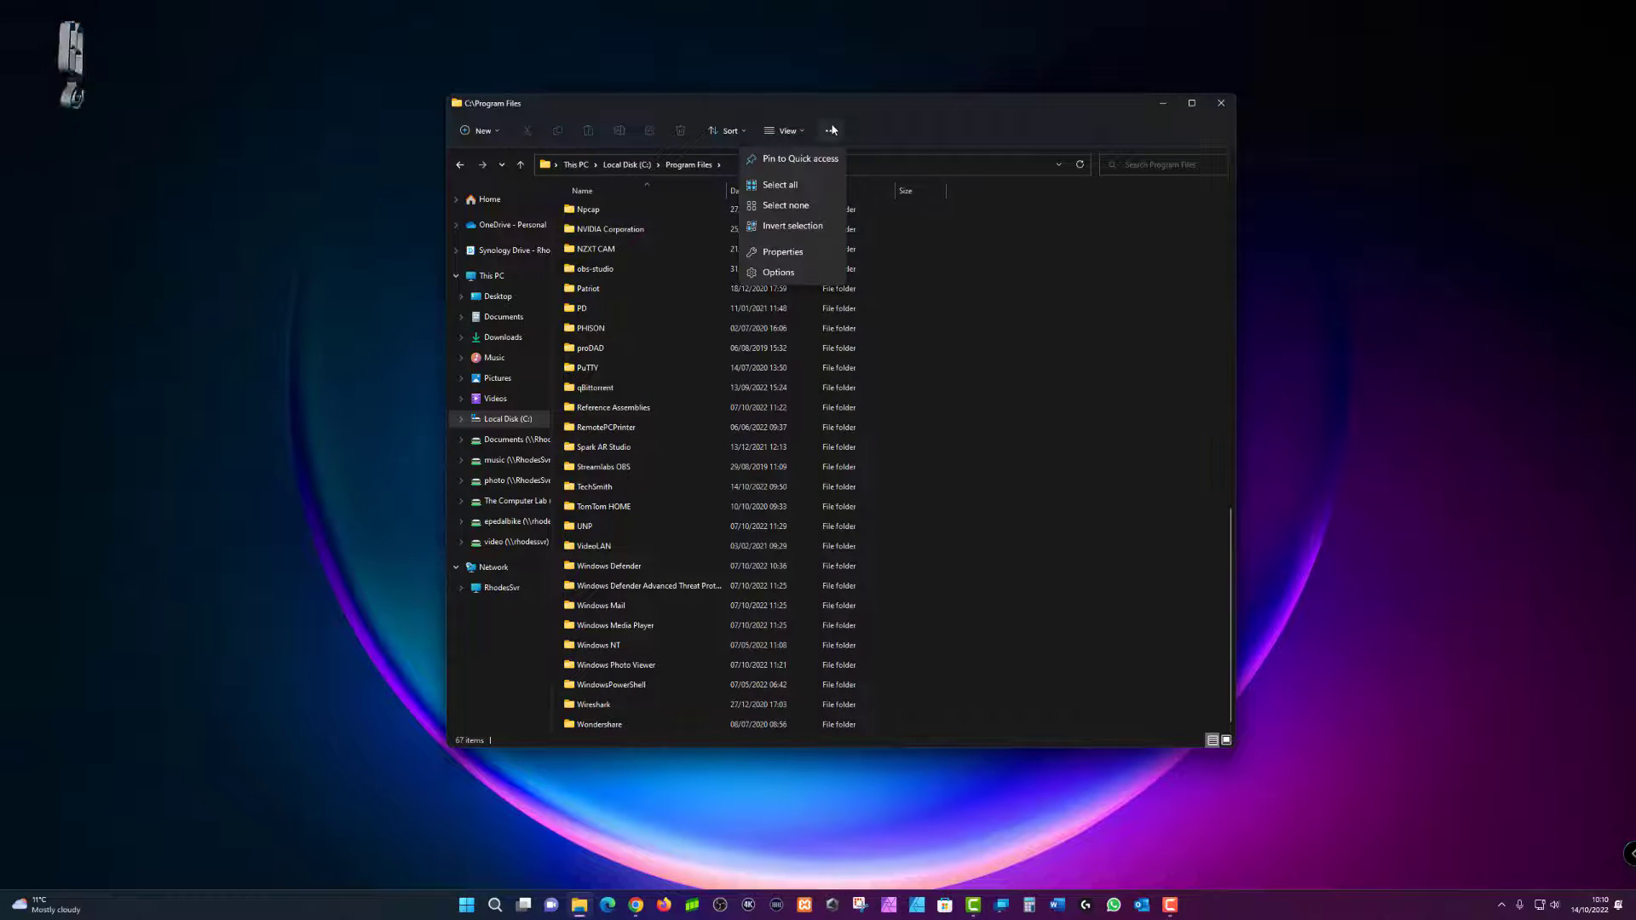
{"action": "left_click", "coordinate": [796, 266]}
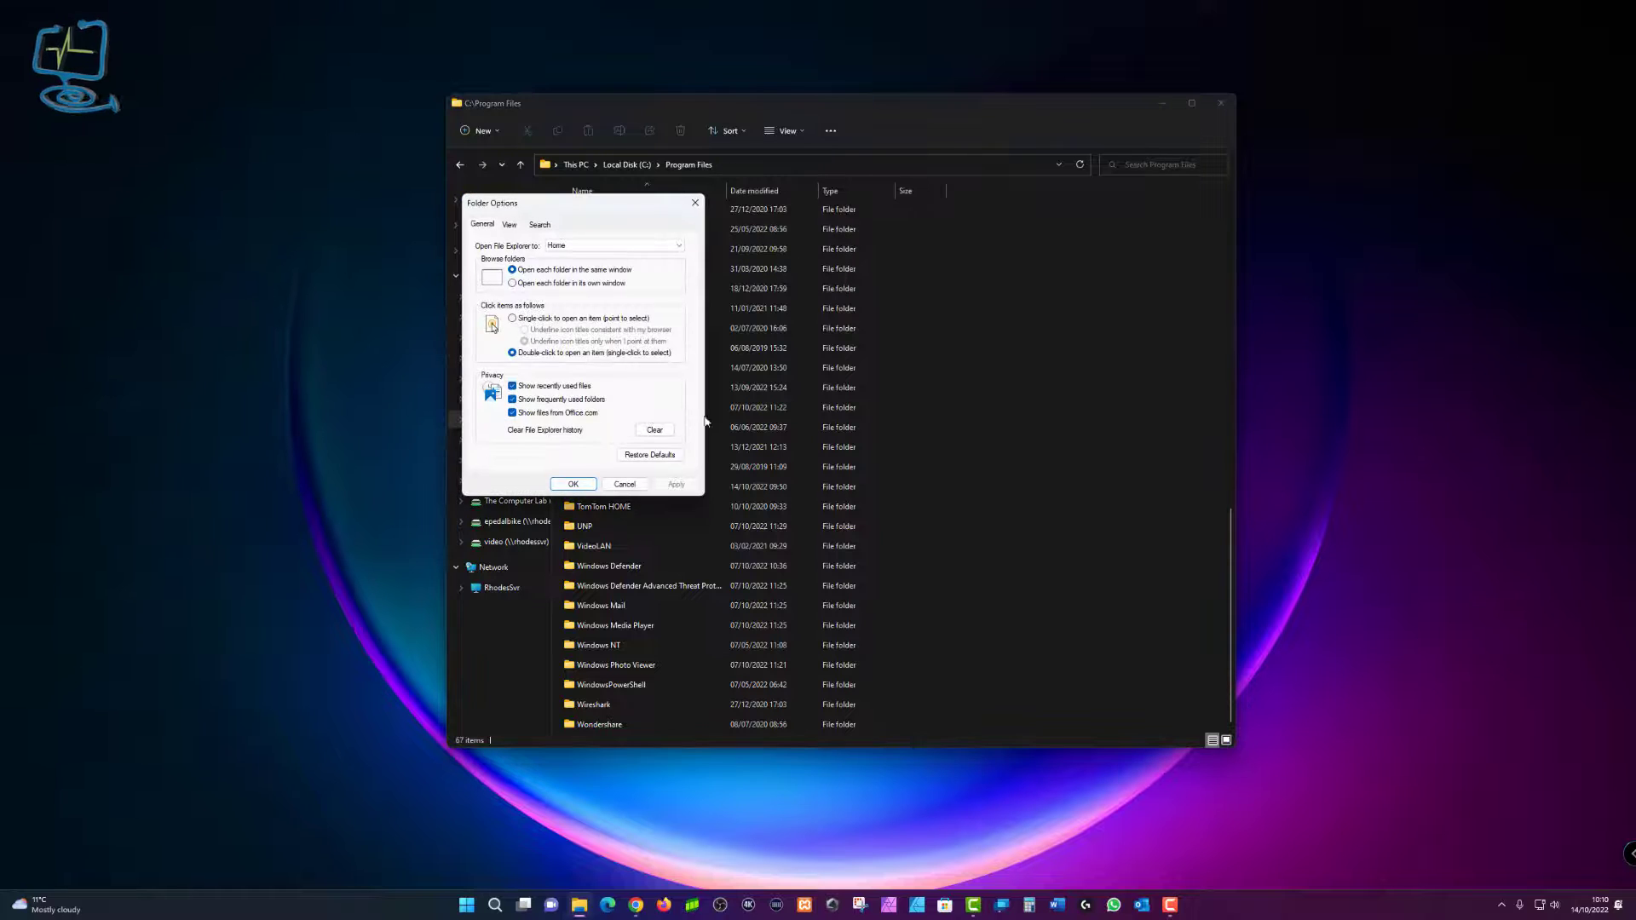
{"action": "left_click", "coordinate": [510, 224]}
{"action": "left_click", "coordinate": [509, 412]}
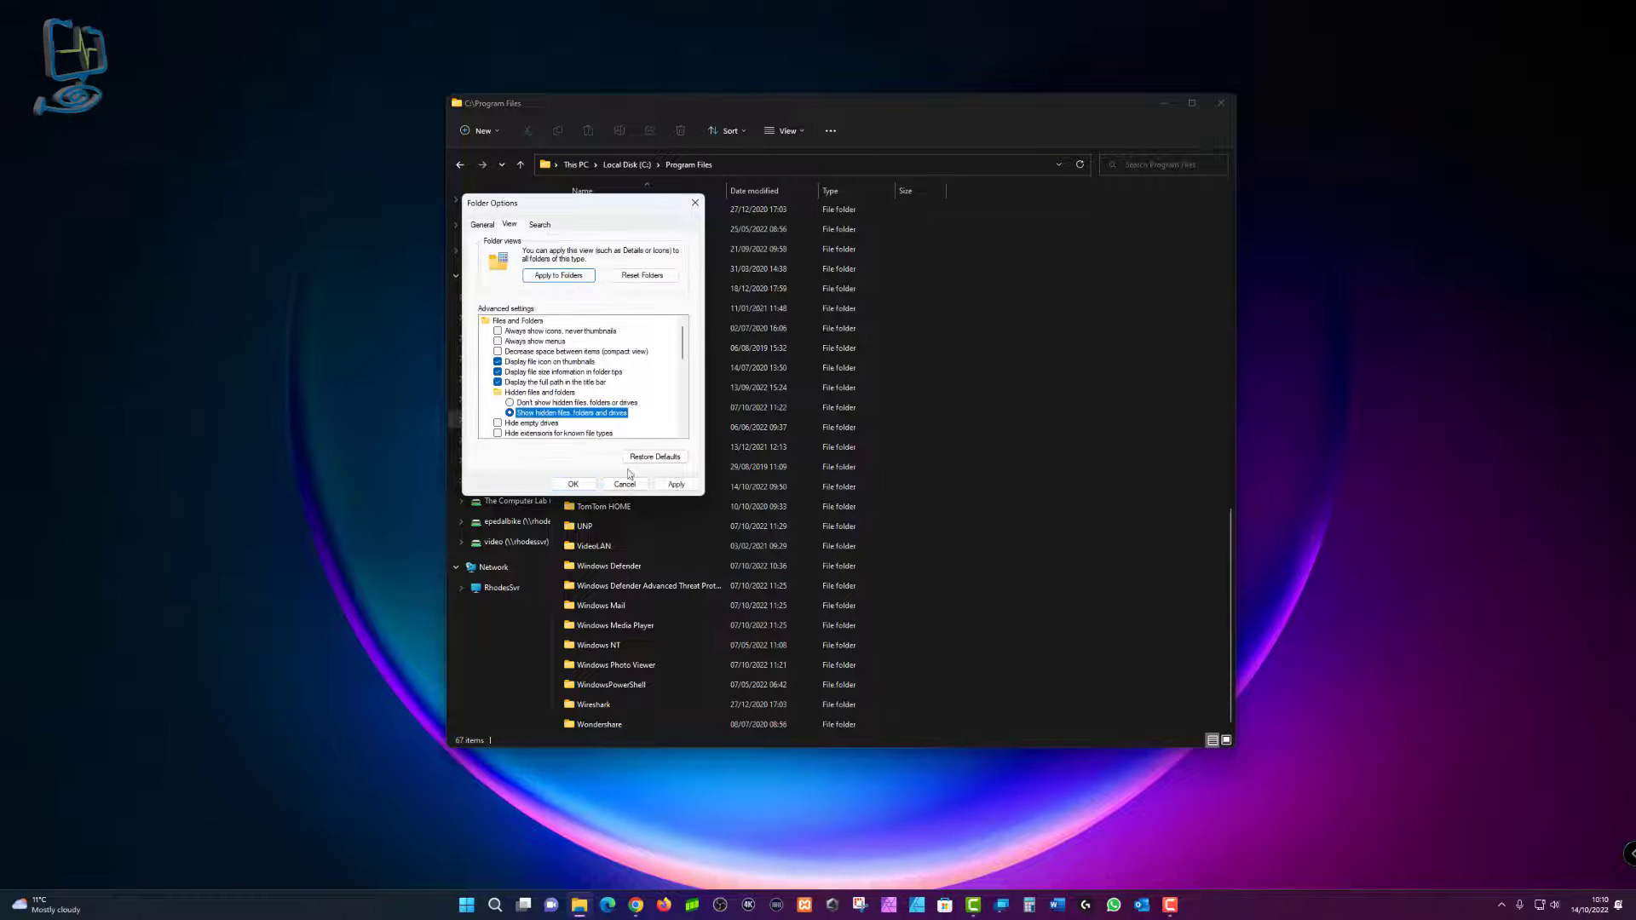
{"action": "left_click", "coordinate": [675, 484]}
{"action": "left_click", "coordinate": [572, 485]}
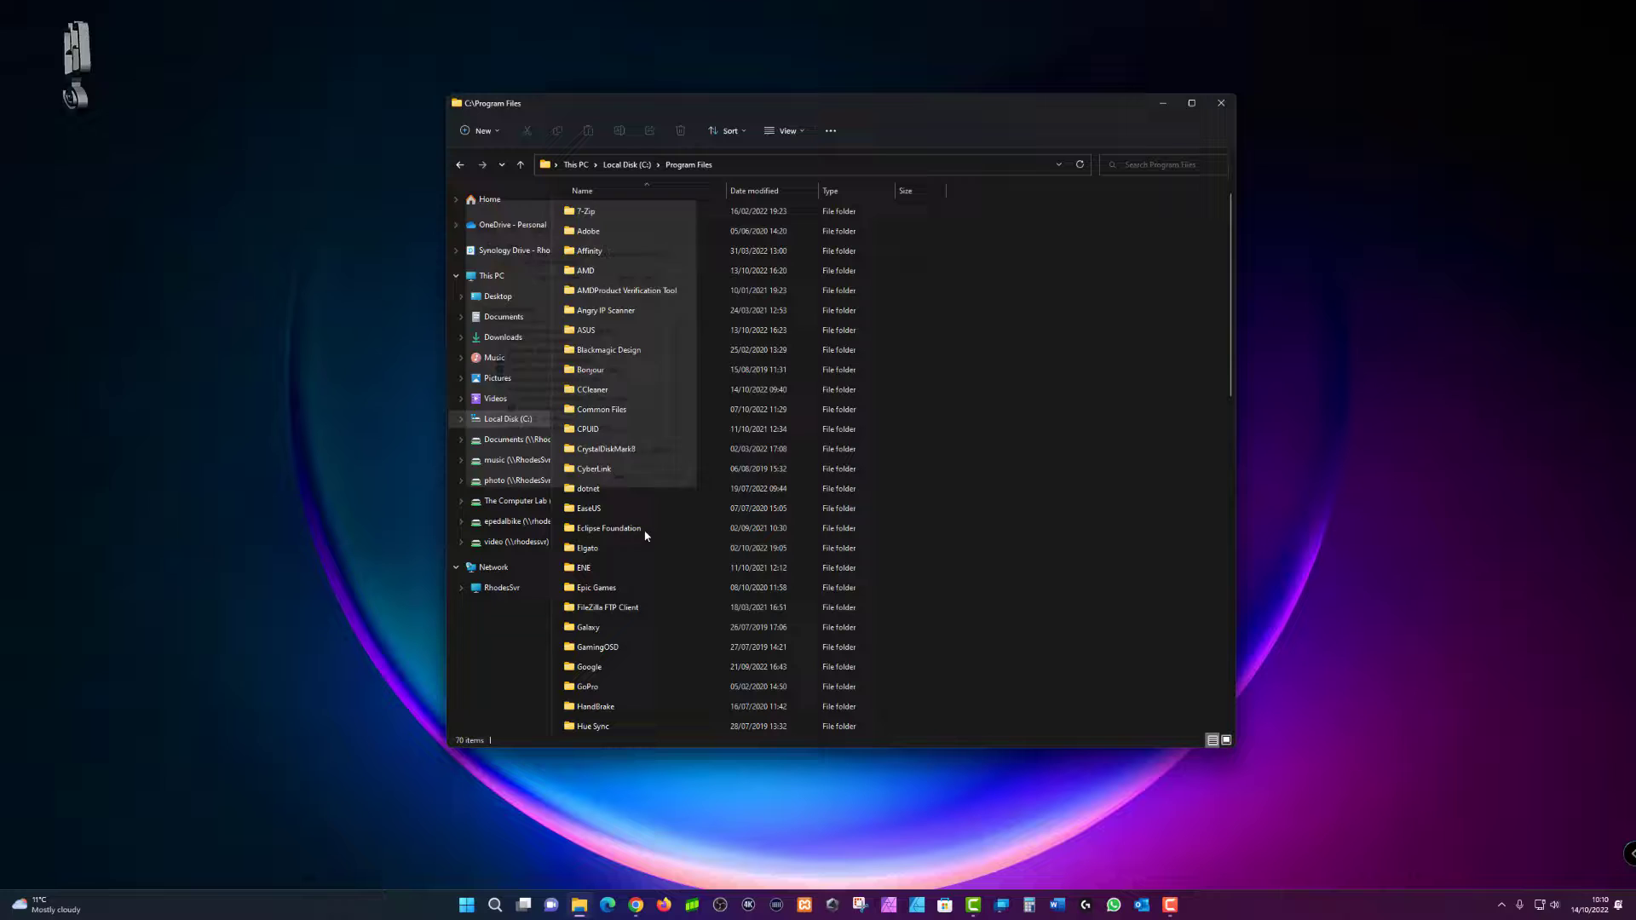
Try opening WindowsApps, then reach its Advanced Security Settings through the security tab link.
{"action": "scroll", "coordinate": [650, 532], "scroll_direction": "down", "scroll_amount": 10}
{"action": "scroll", "coordinate": [649, 532], "scroll_direction": "down", "scroll_amount": 5}
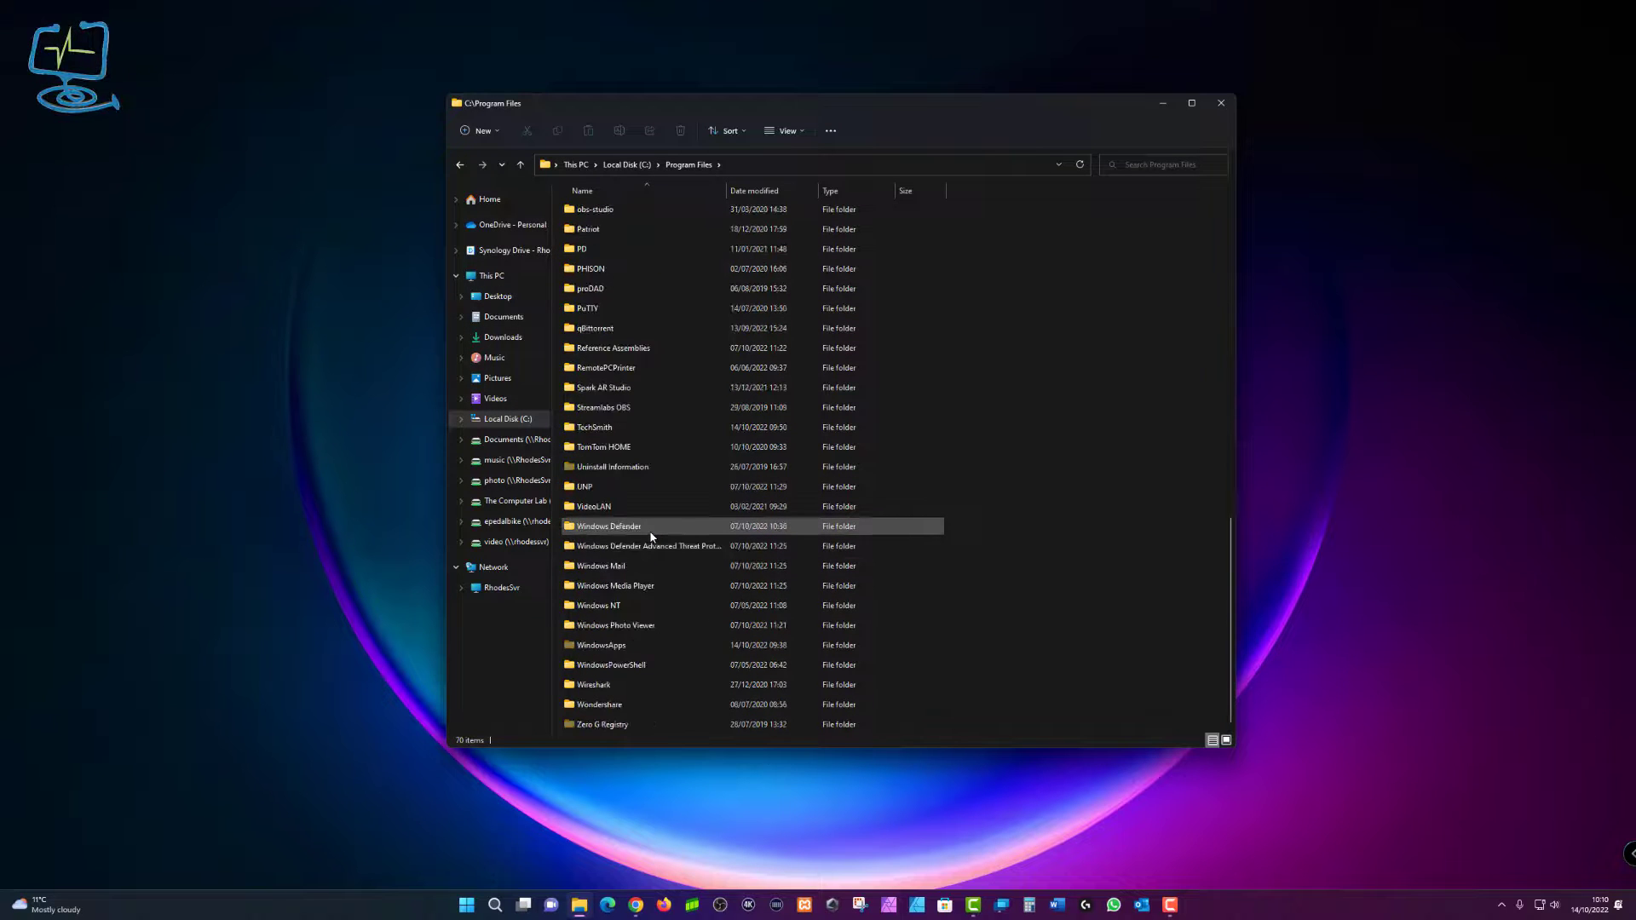
{"action": "double_click", "coordinate": [638, 641]}
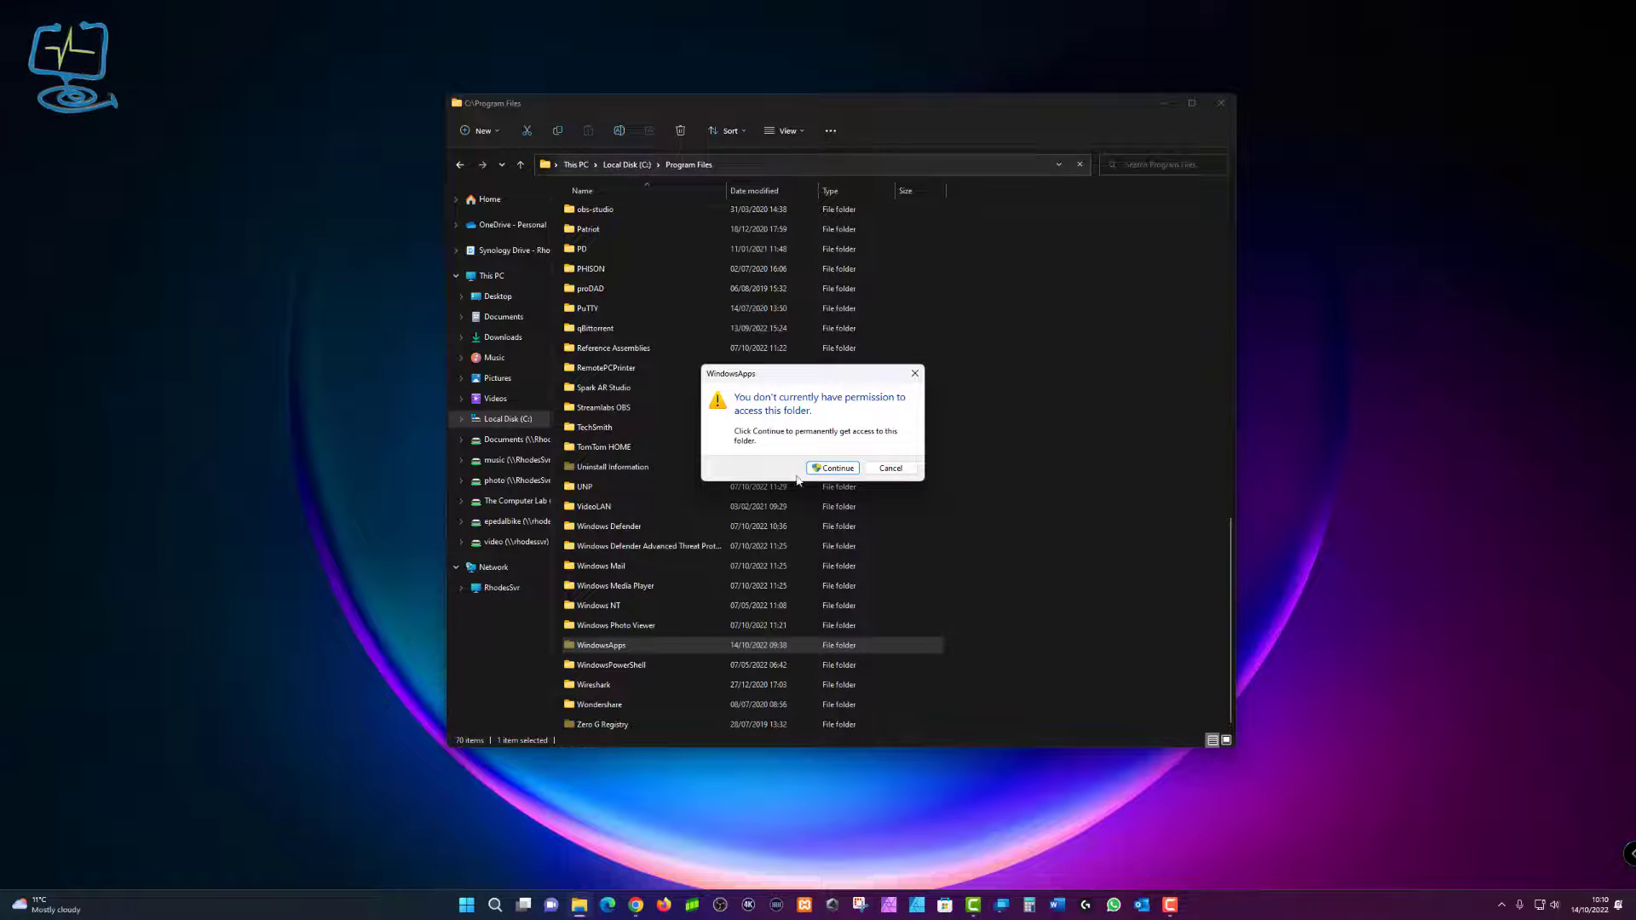
{"action": "left_click", "coordinate": [843, 470]}
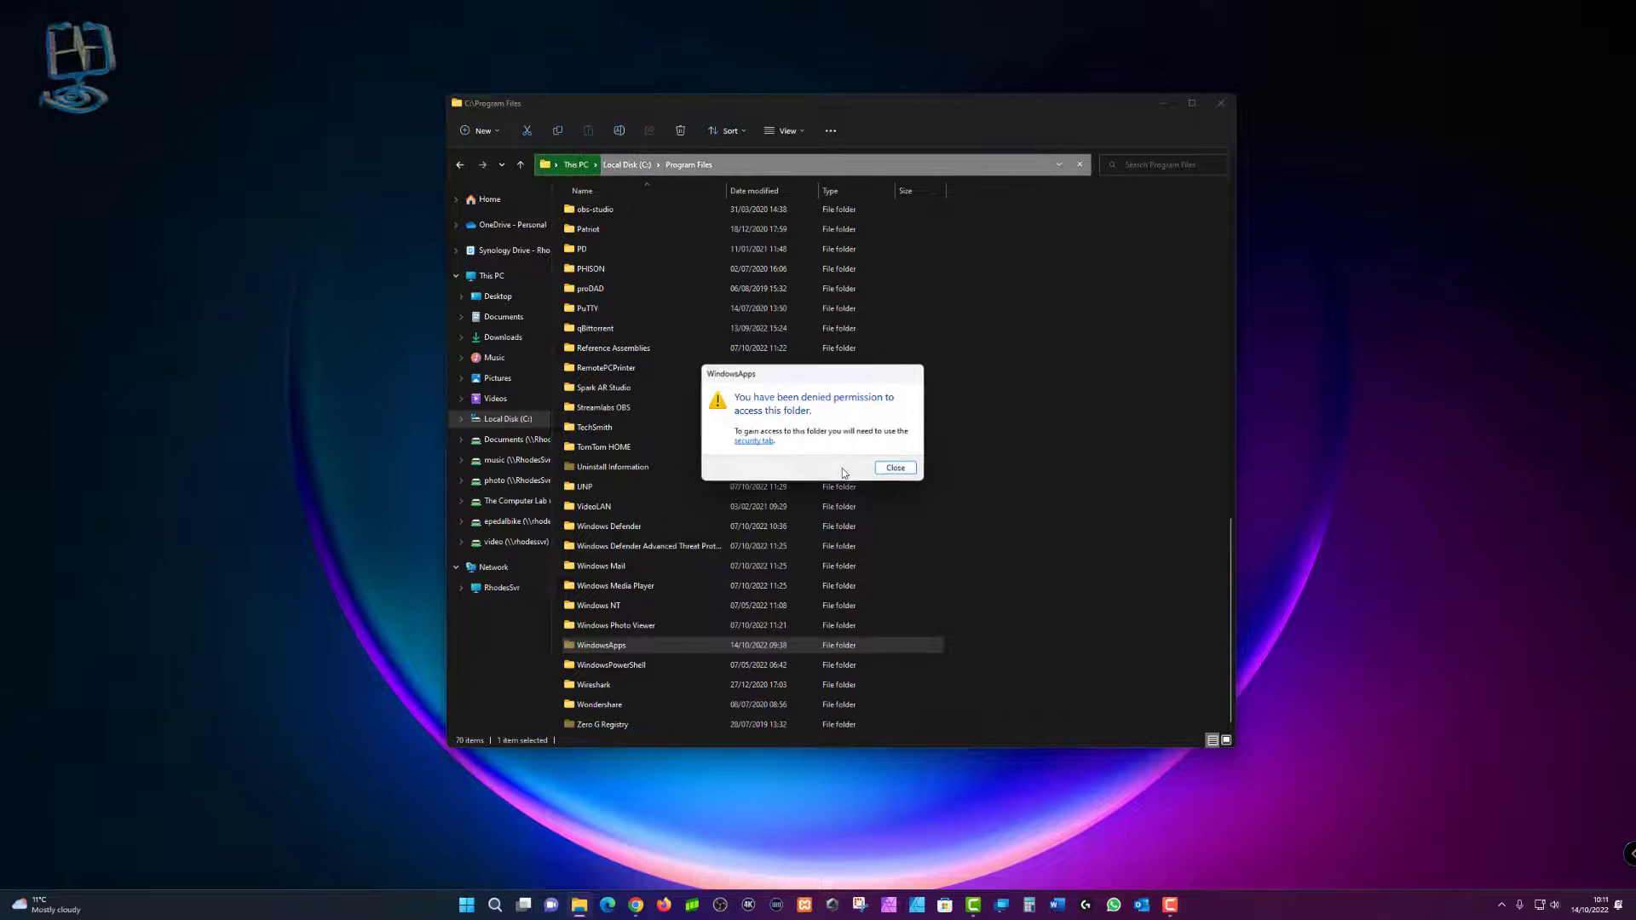
{"action": "left_click", "coordinate": [753, 442]}
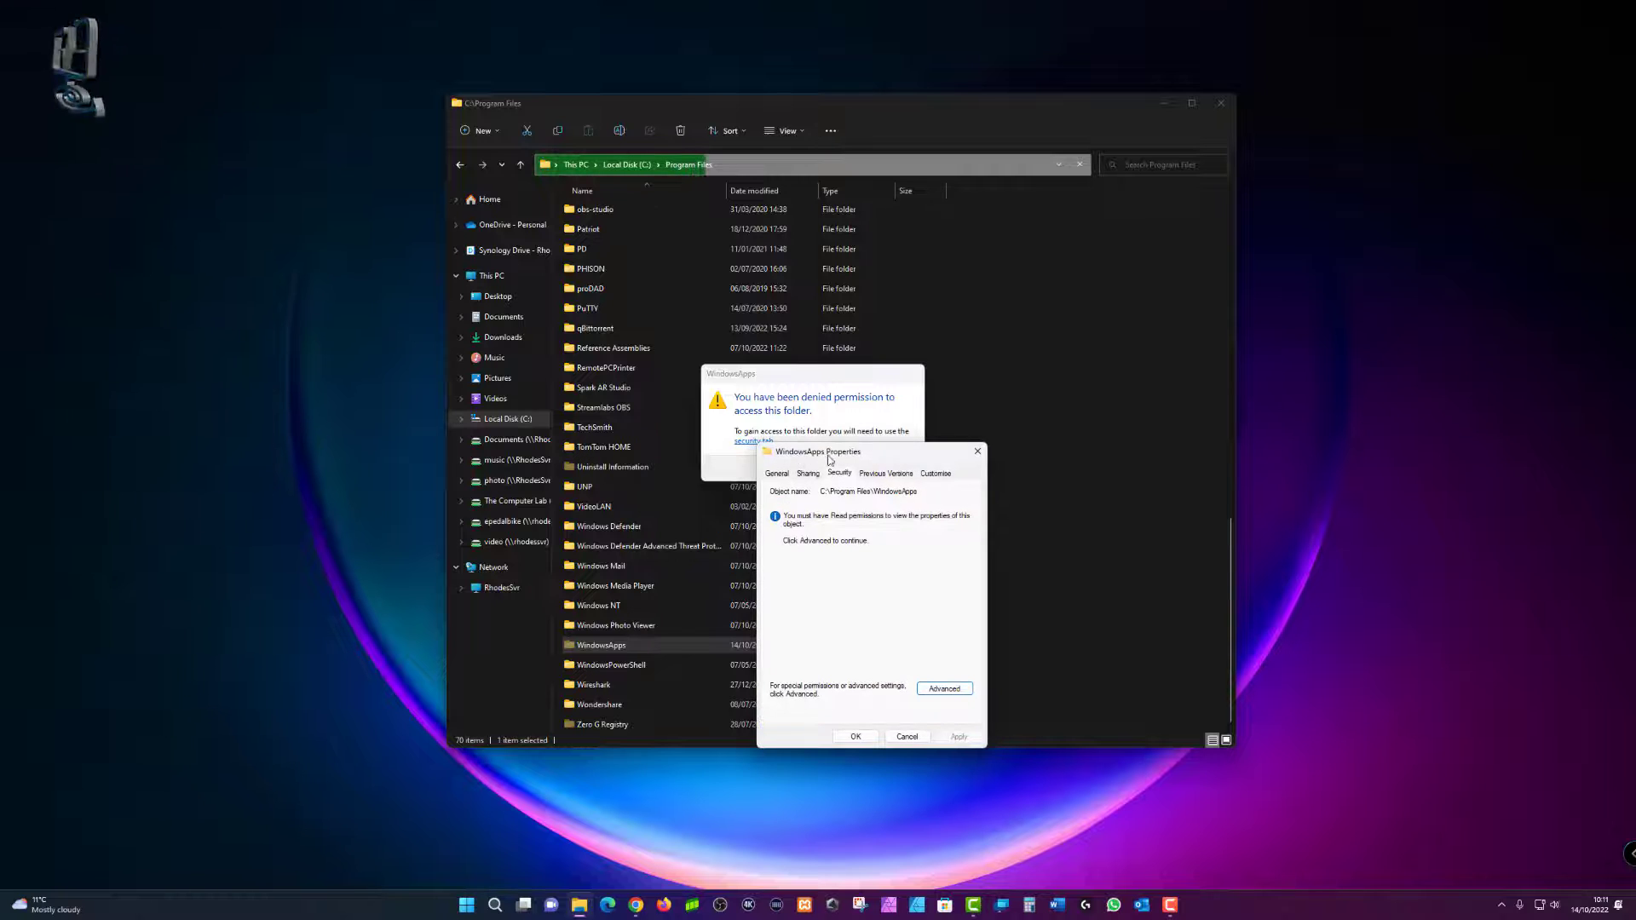
{"action": "left_click_drag", "start_coordinate": [812, 435], "coordinate": [784, 351]}
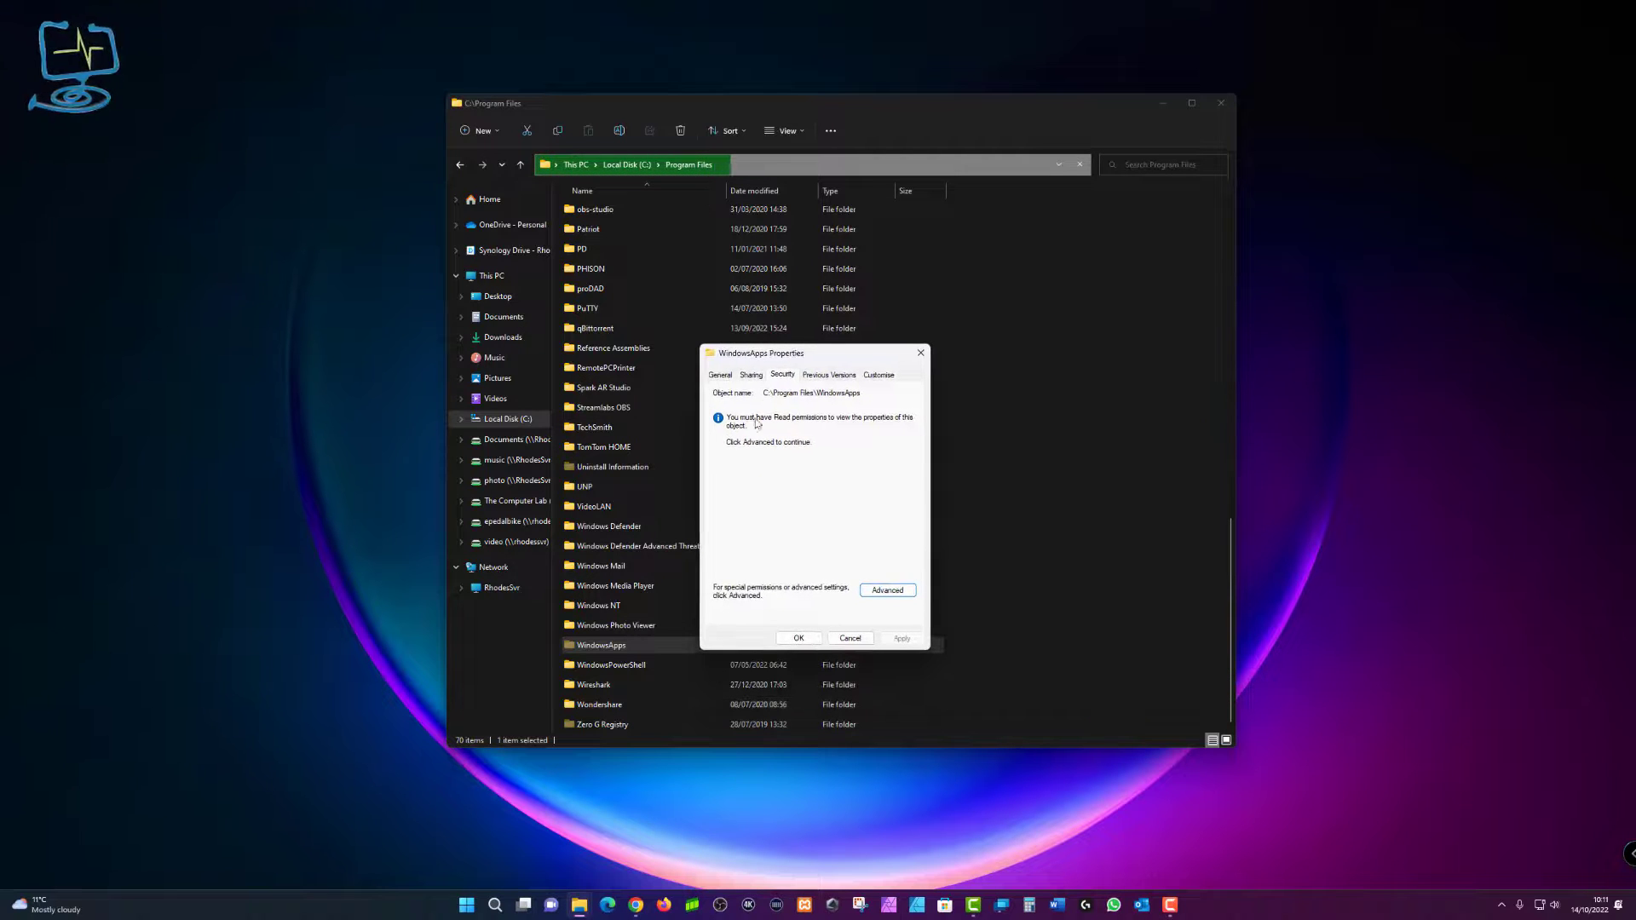
{"action": "left_click", "coordinate": [887, 591]}
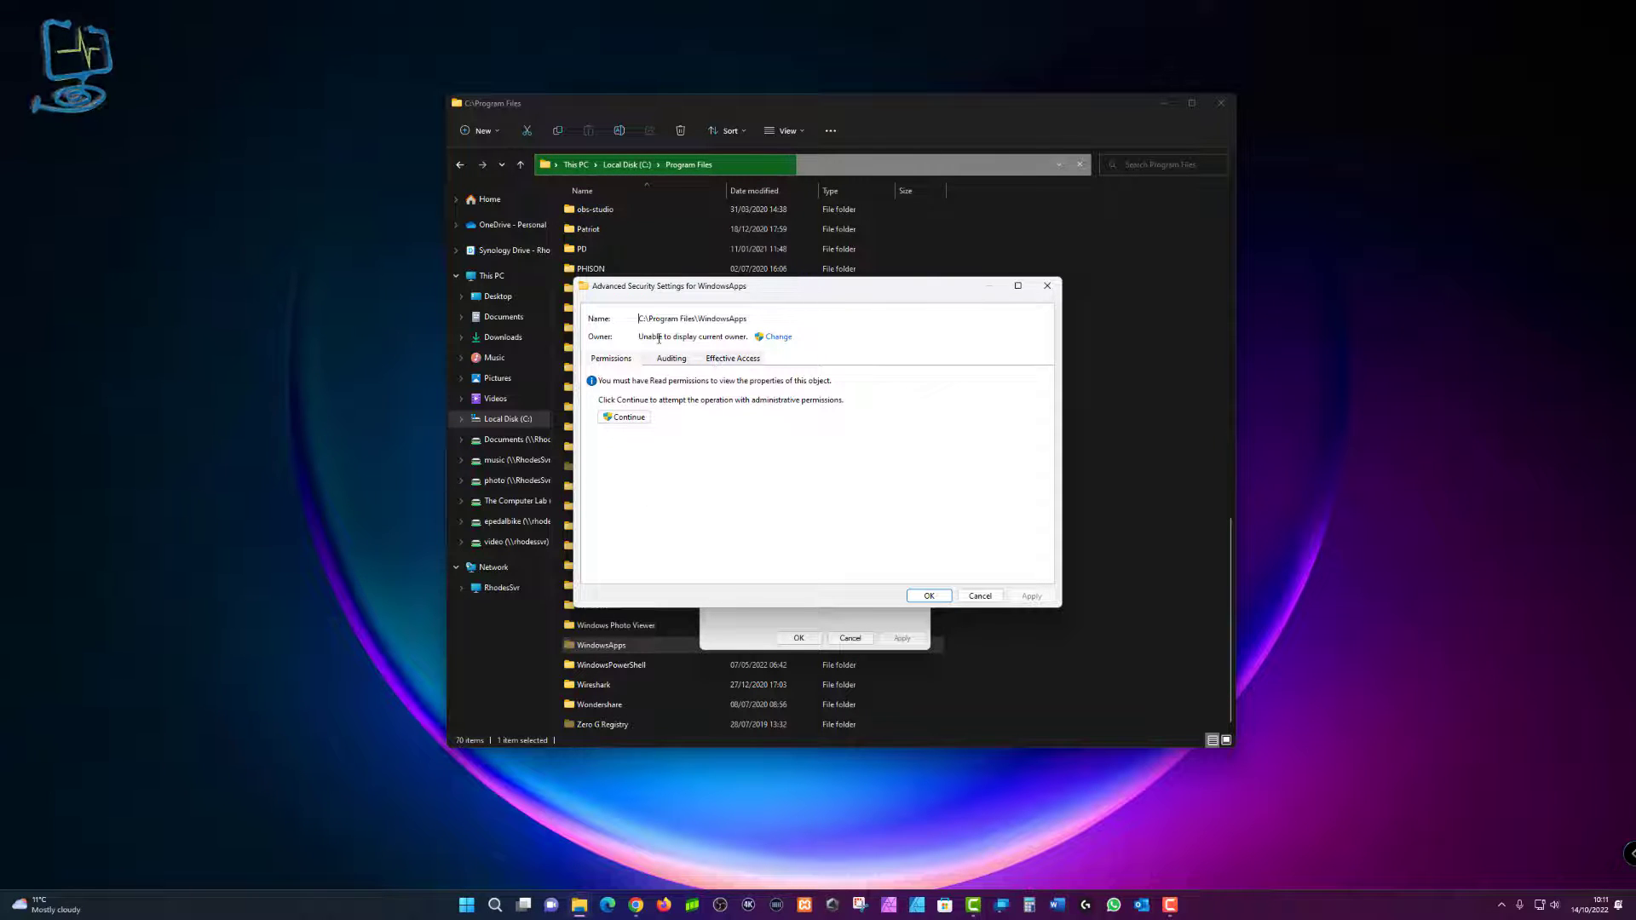
Start changing the unavailable WindowsApps owner via the Change link beside Owner.
{"action": "left_click_drag", "start_coordinate": [648, 336], "coordinate": [734, 338]}
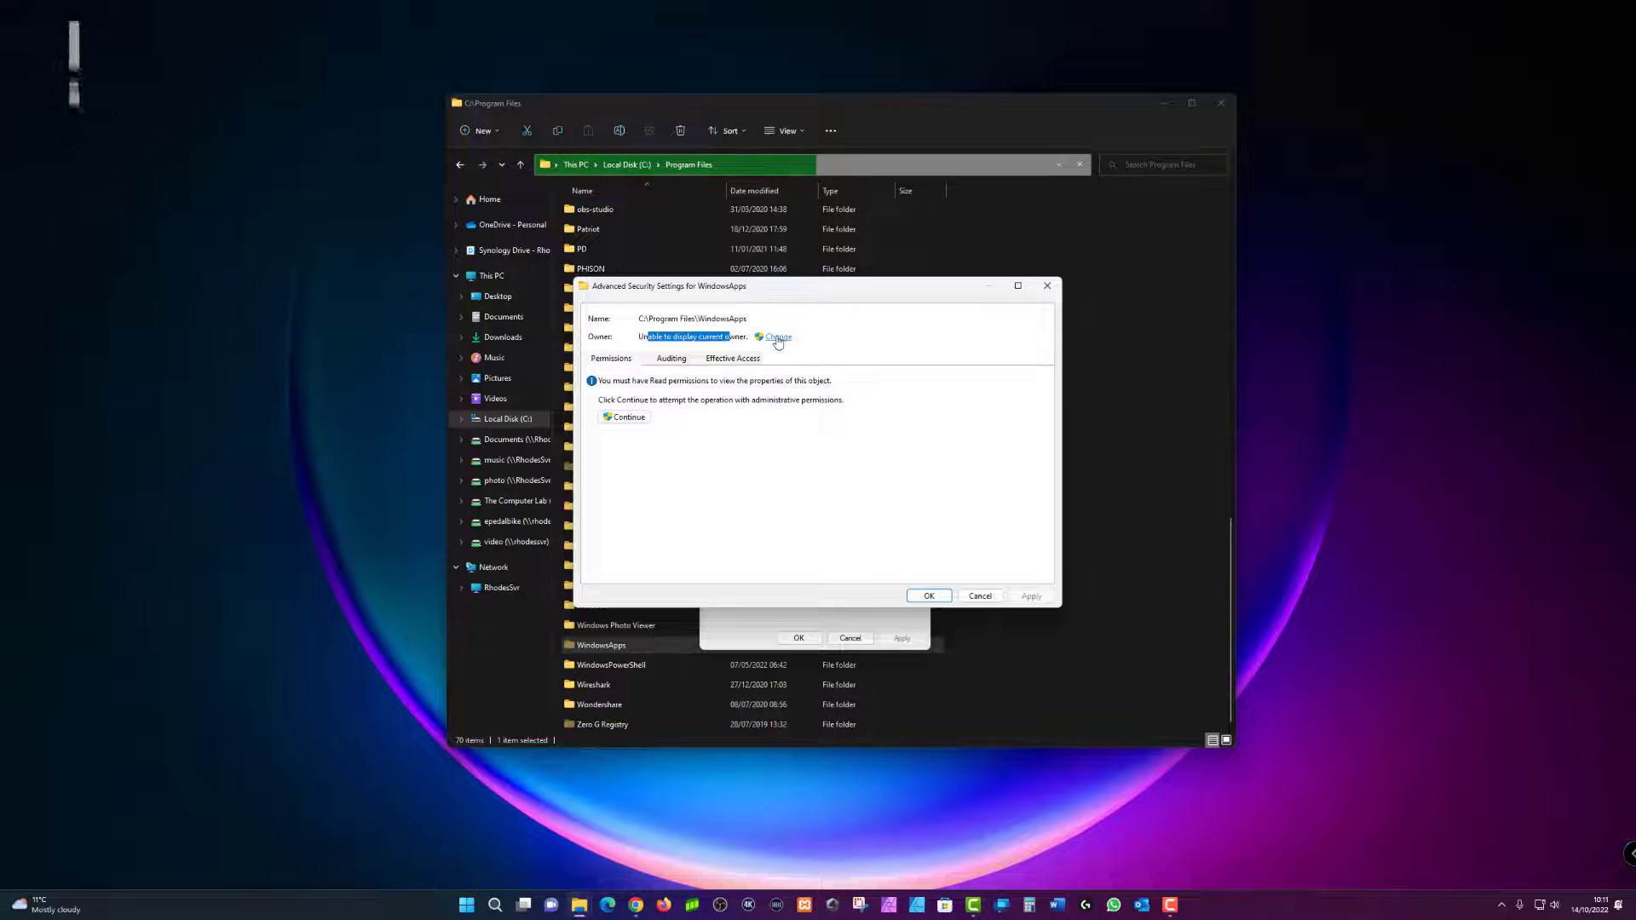
{"action": "left_click", "coordinate": [777, 339]}
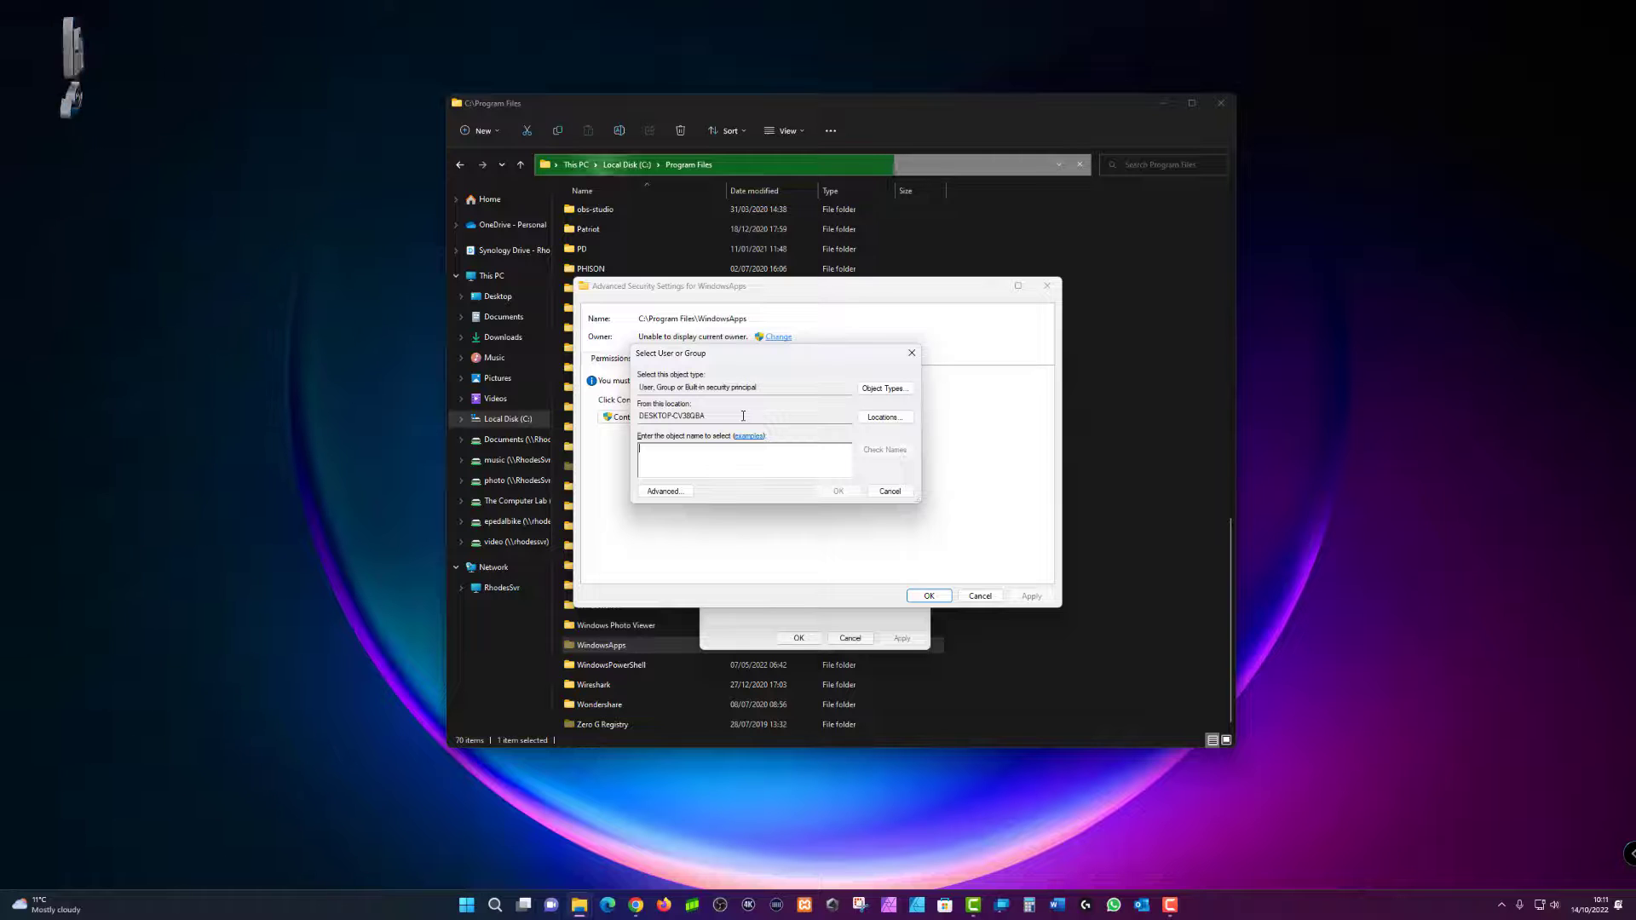
Search all users and groups, pick Administrators, and enter it as the new owner.
{"action": "left_click", "coordinate": [674, 492]}
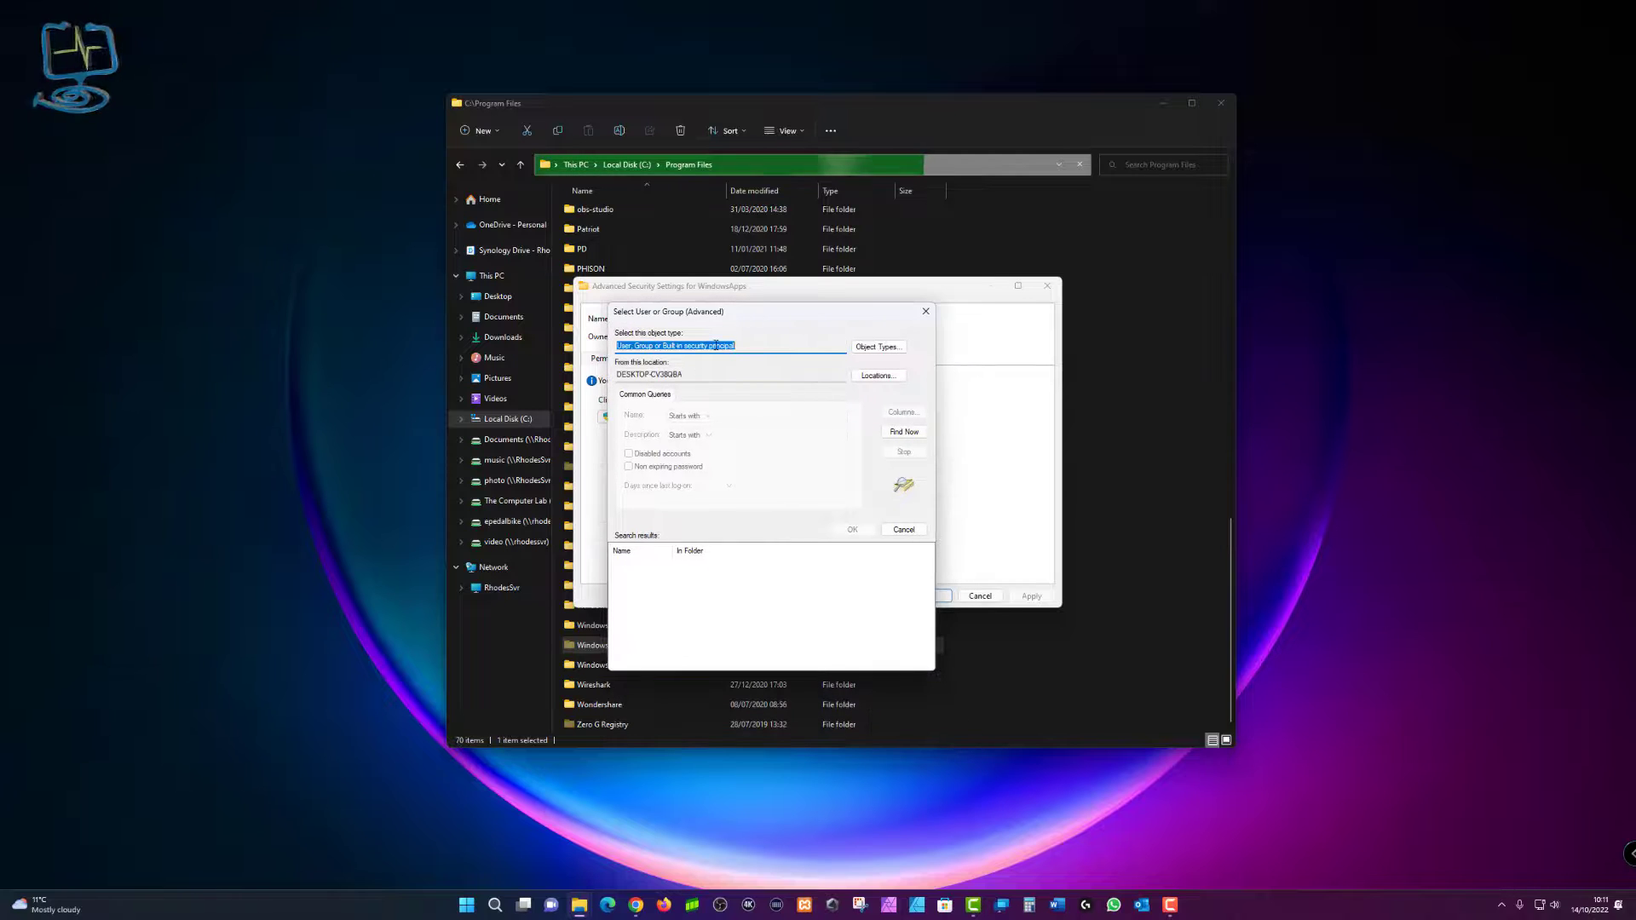
{"action": "left_click", "coordinate": [904, 432]}
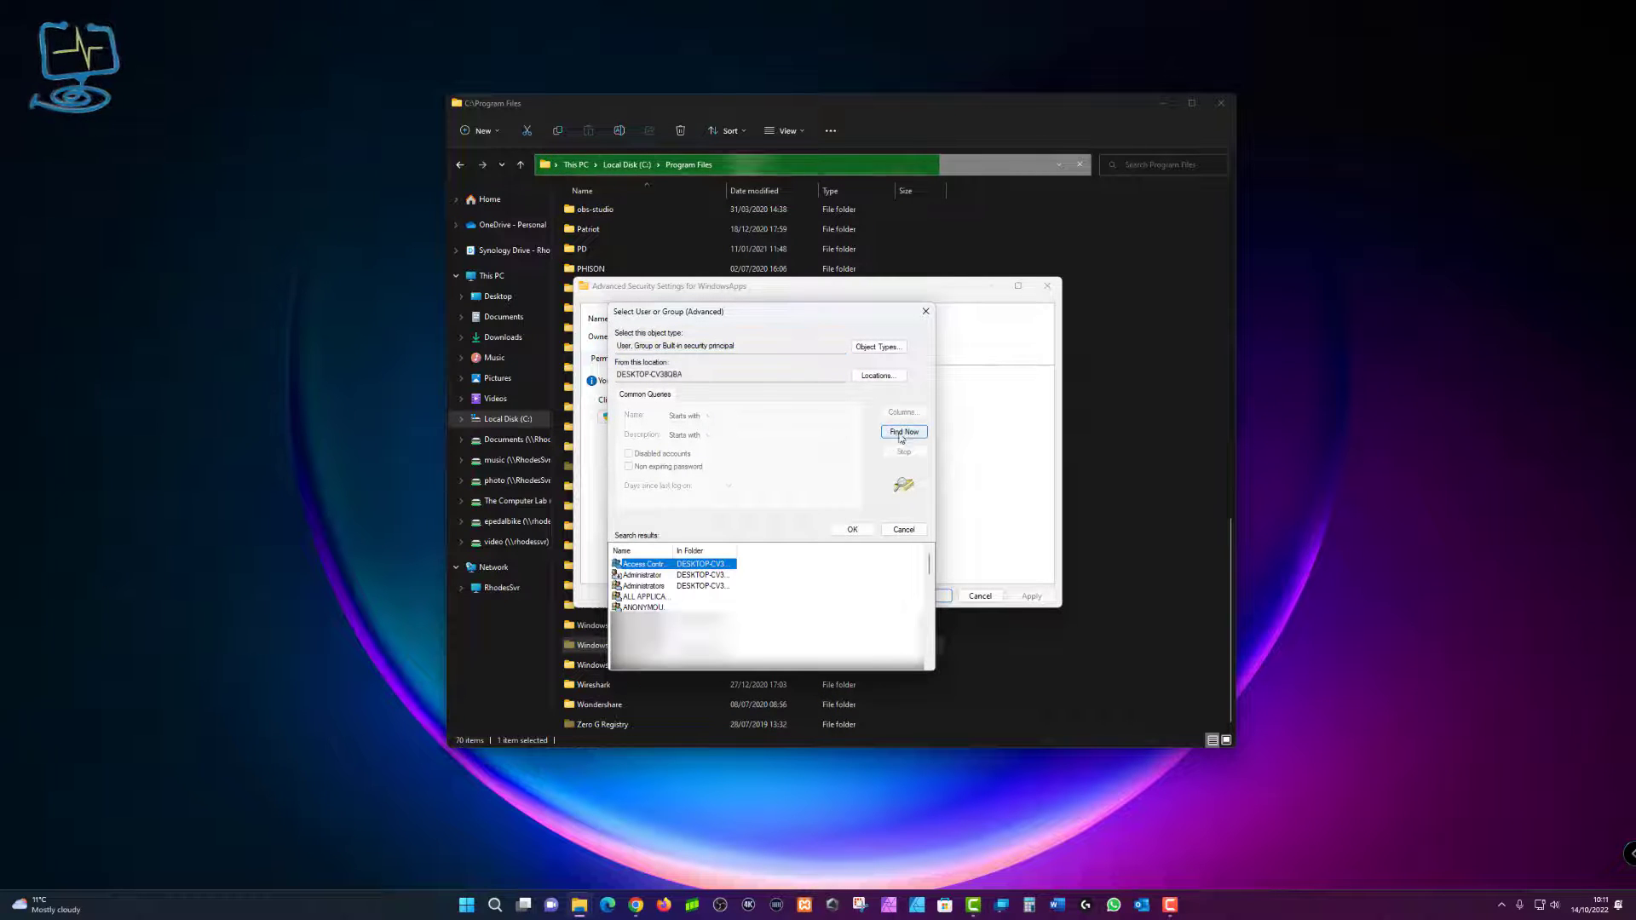
{"action": "left_click", "coordinate": [637, 575]}
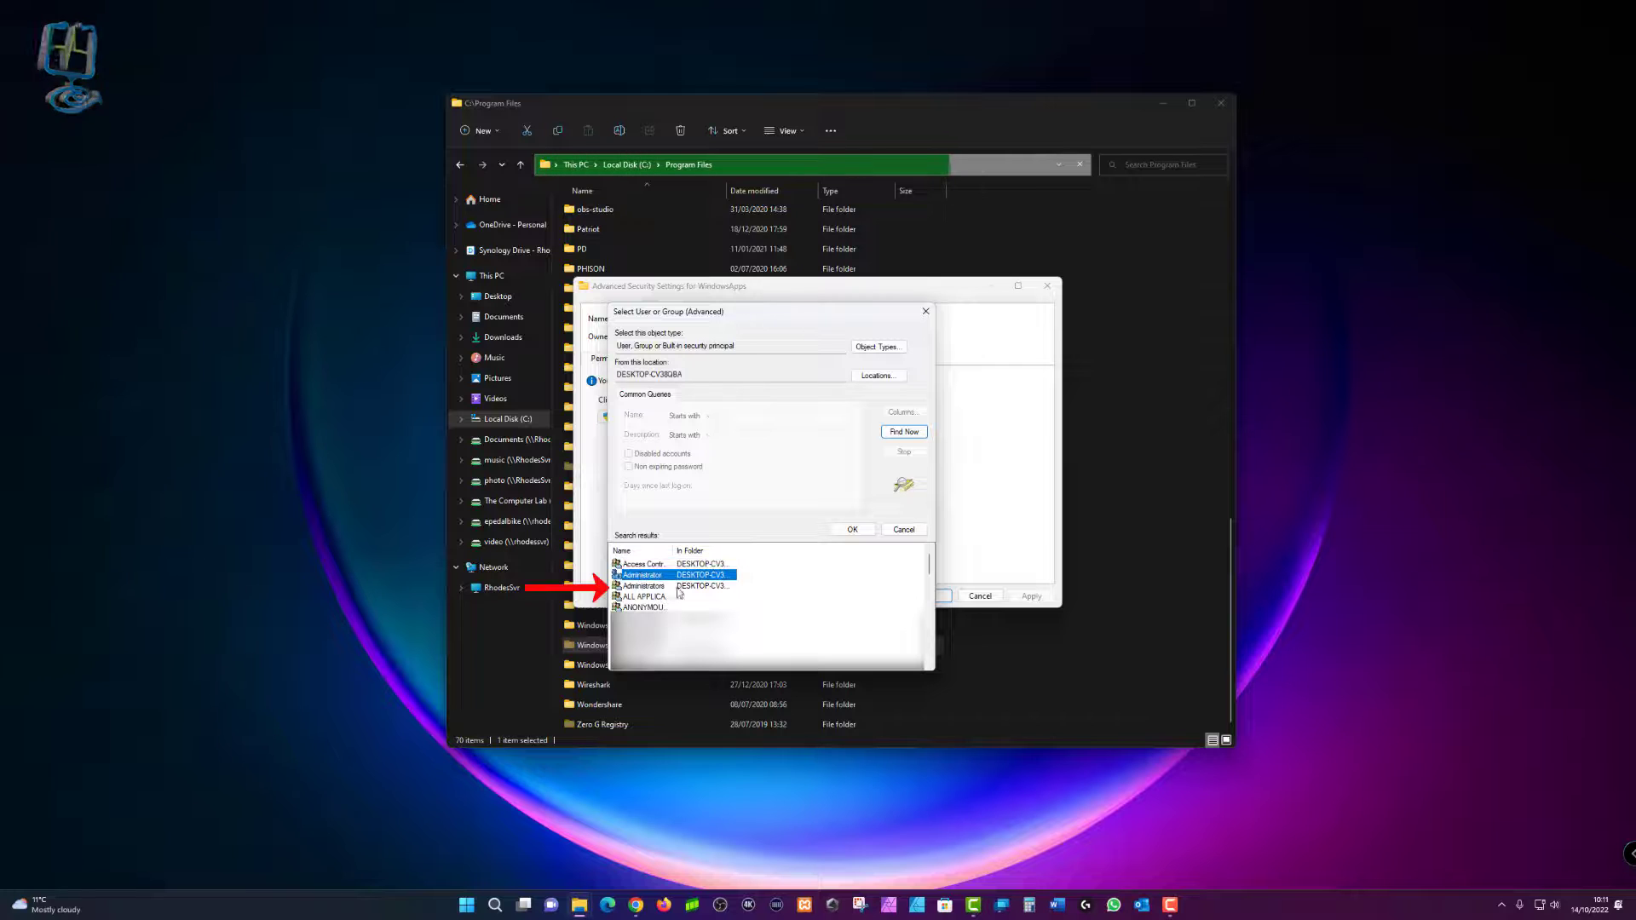
{"action": "left_click", "coordinate": [631, 587]}
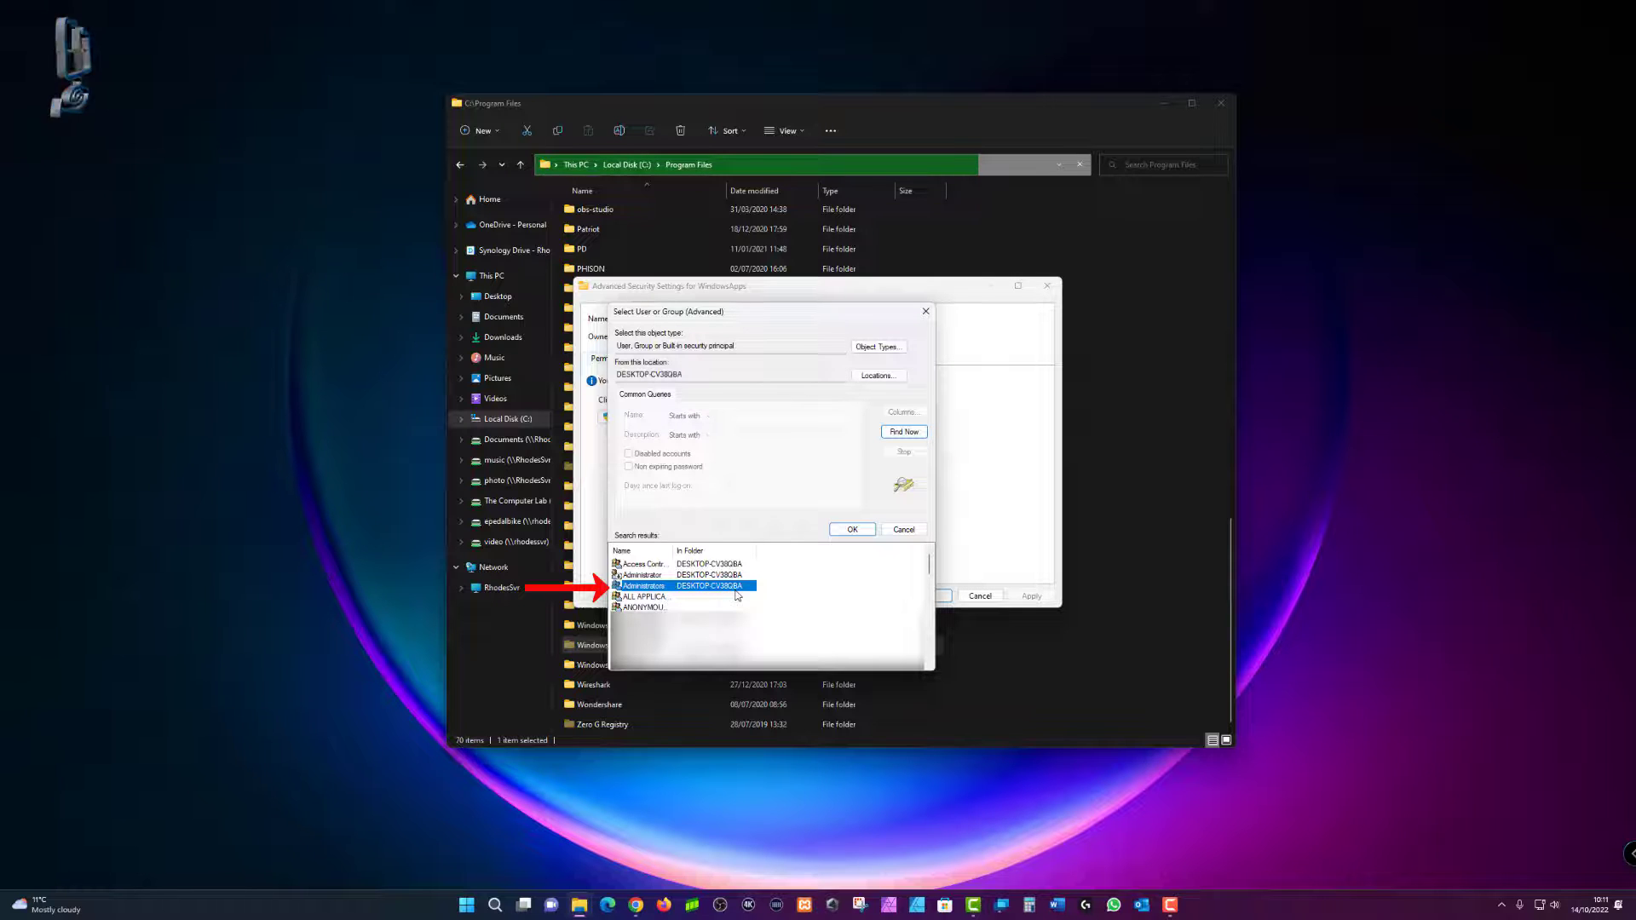
{"action": "left_click", "coordinate": [852, 529]}
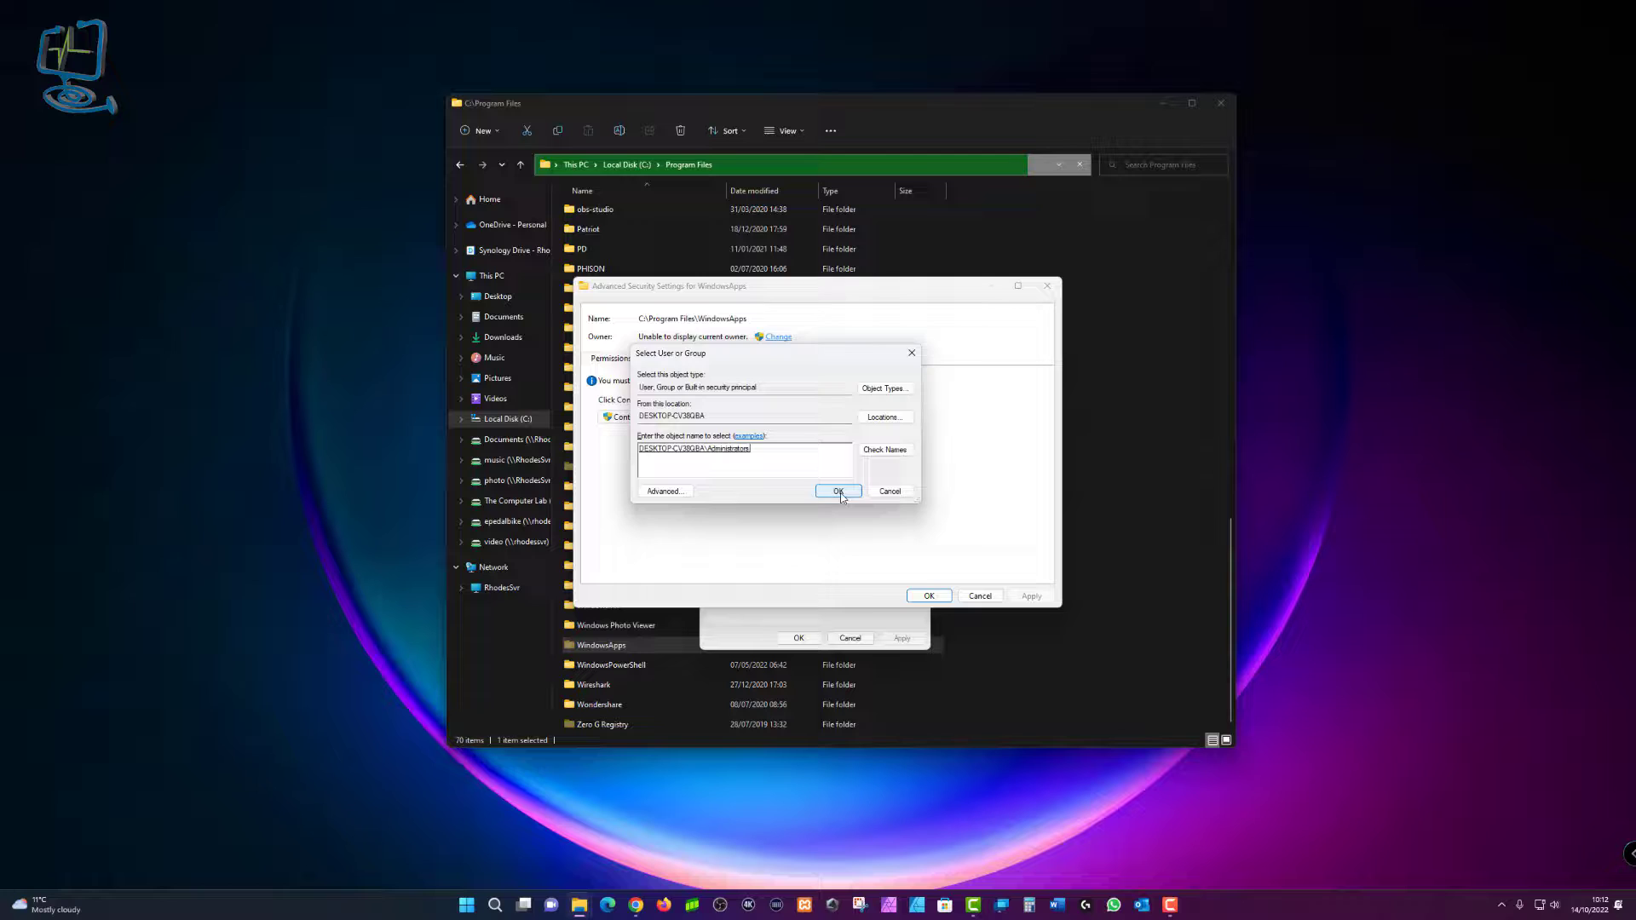
Apply Administrators ownership of WindowsApps, dismiss the security dialogs, and restart File Explorer.
{"action": "left_click", "coordinate": [839, 492]}
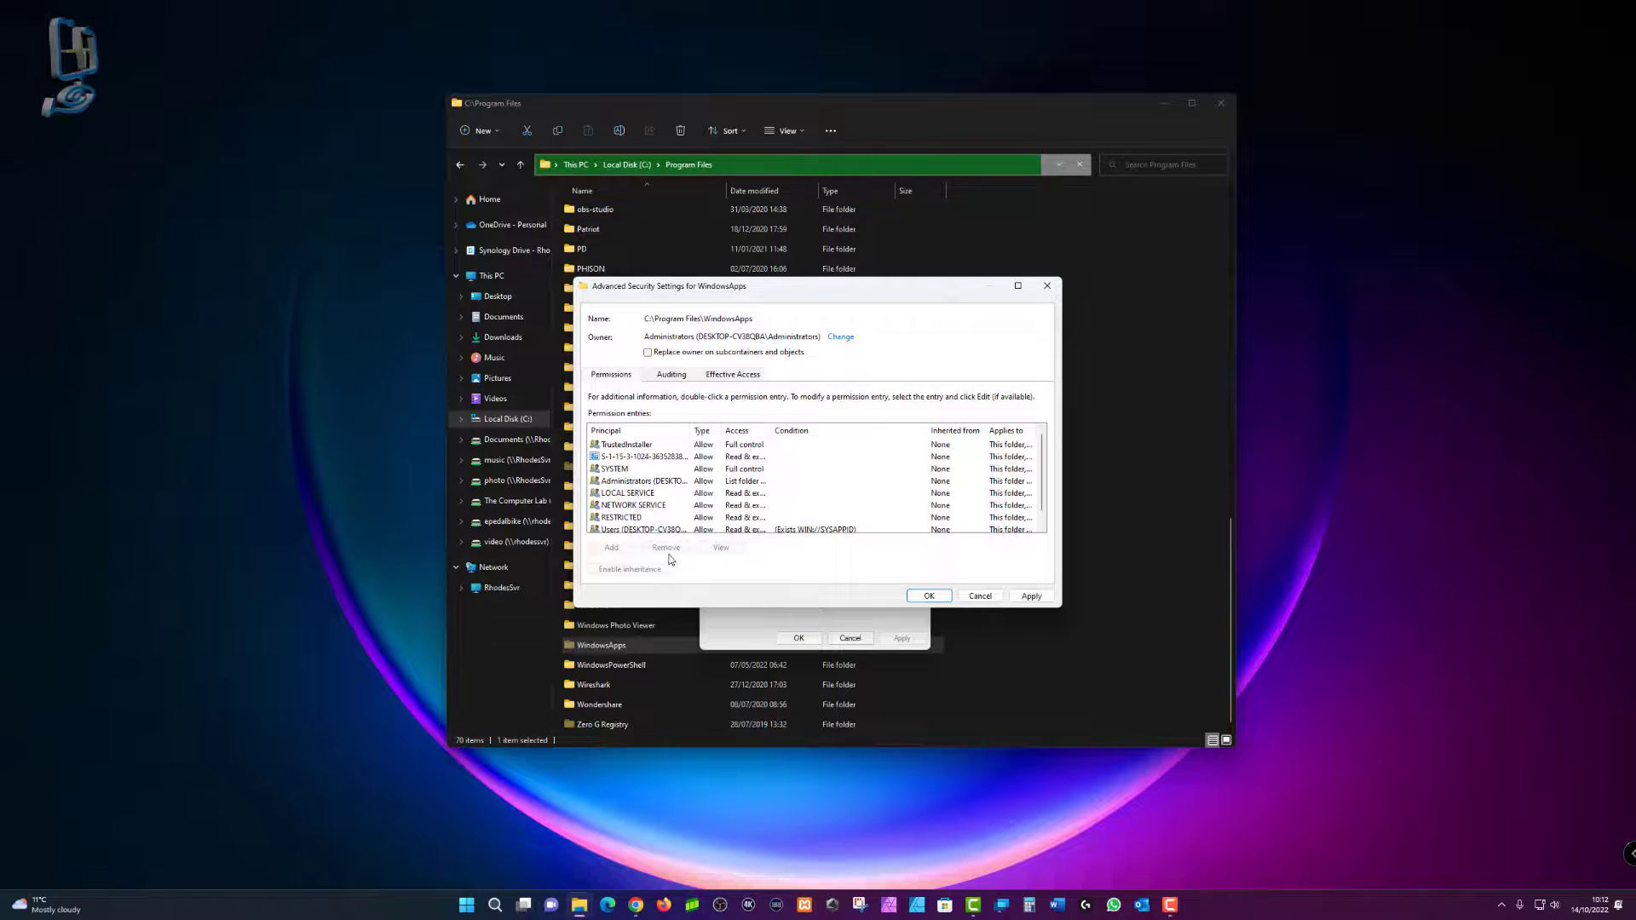
{"action": "left_click", "coordinate": [1029, 598]}
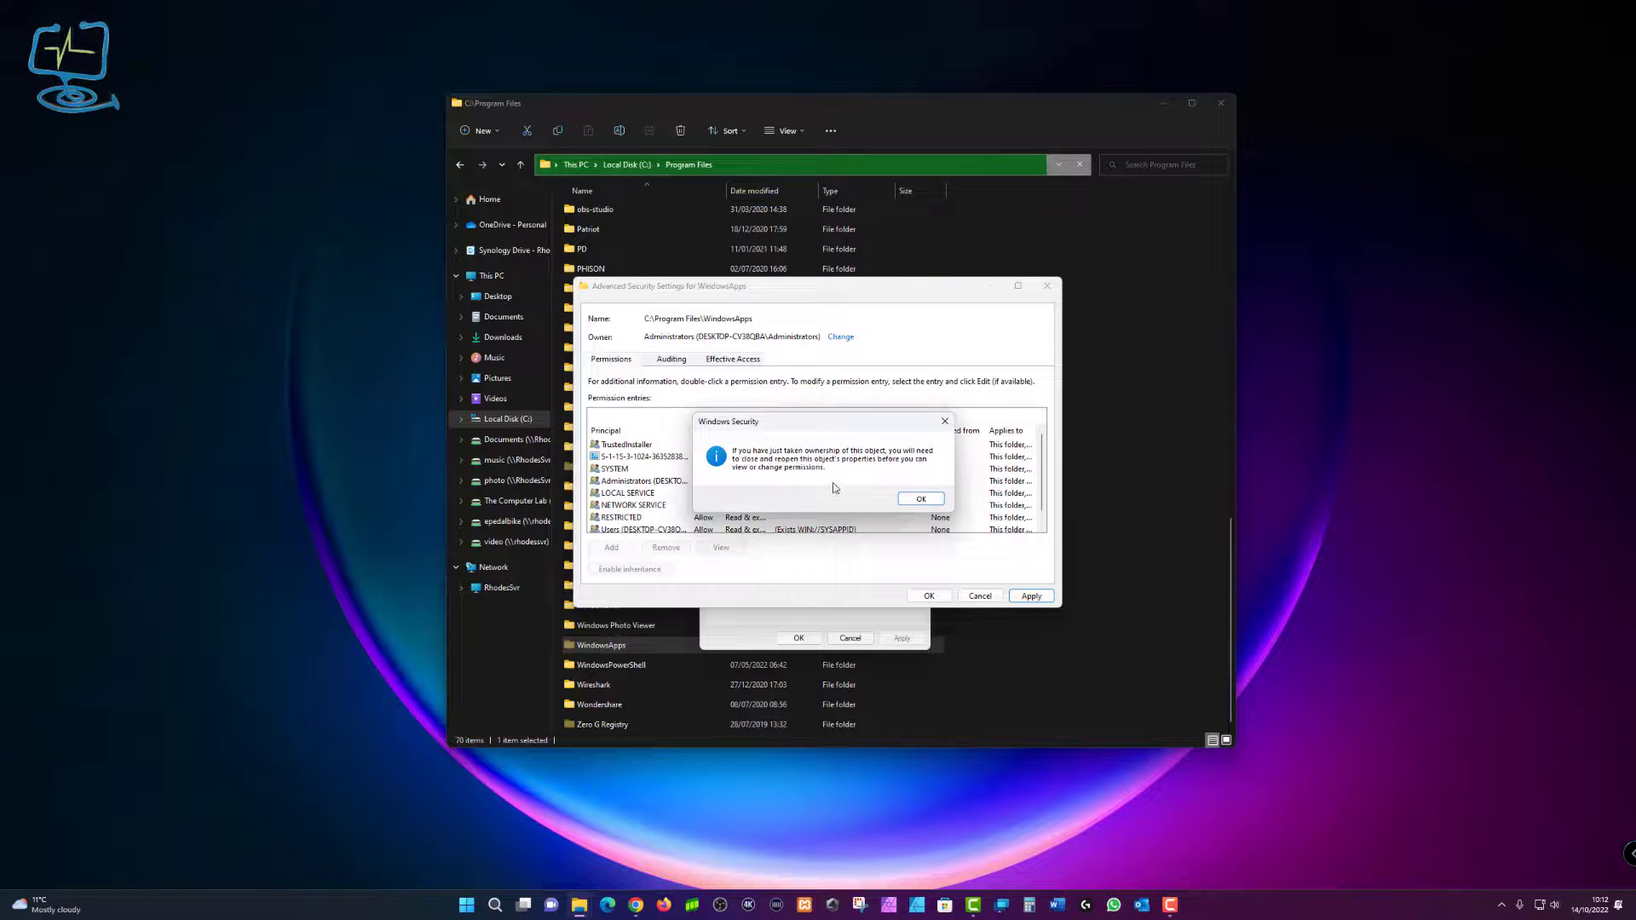
{"action": "left_click", "coordinate": [921, 500]}
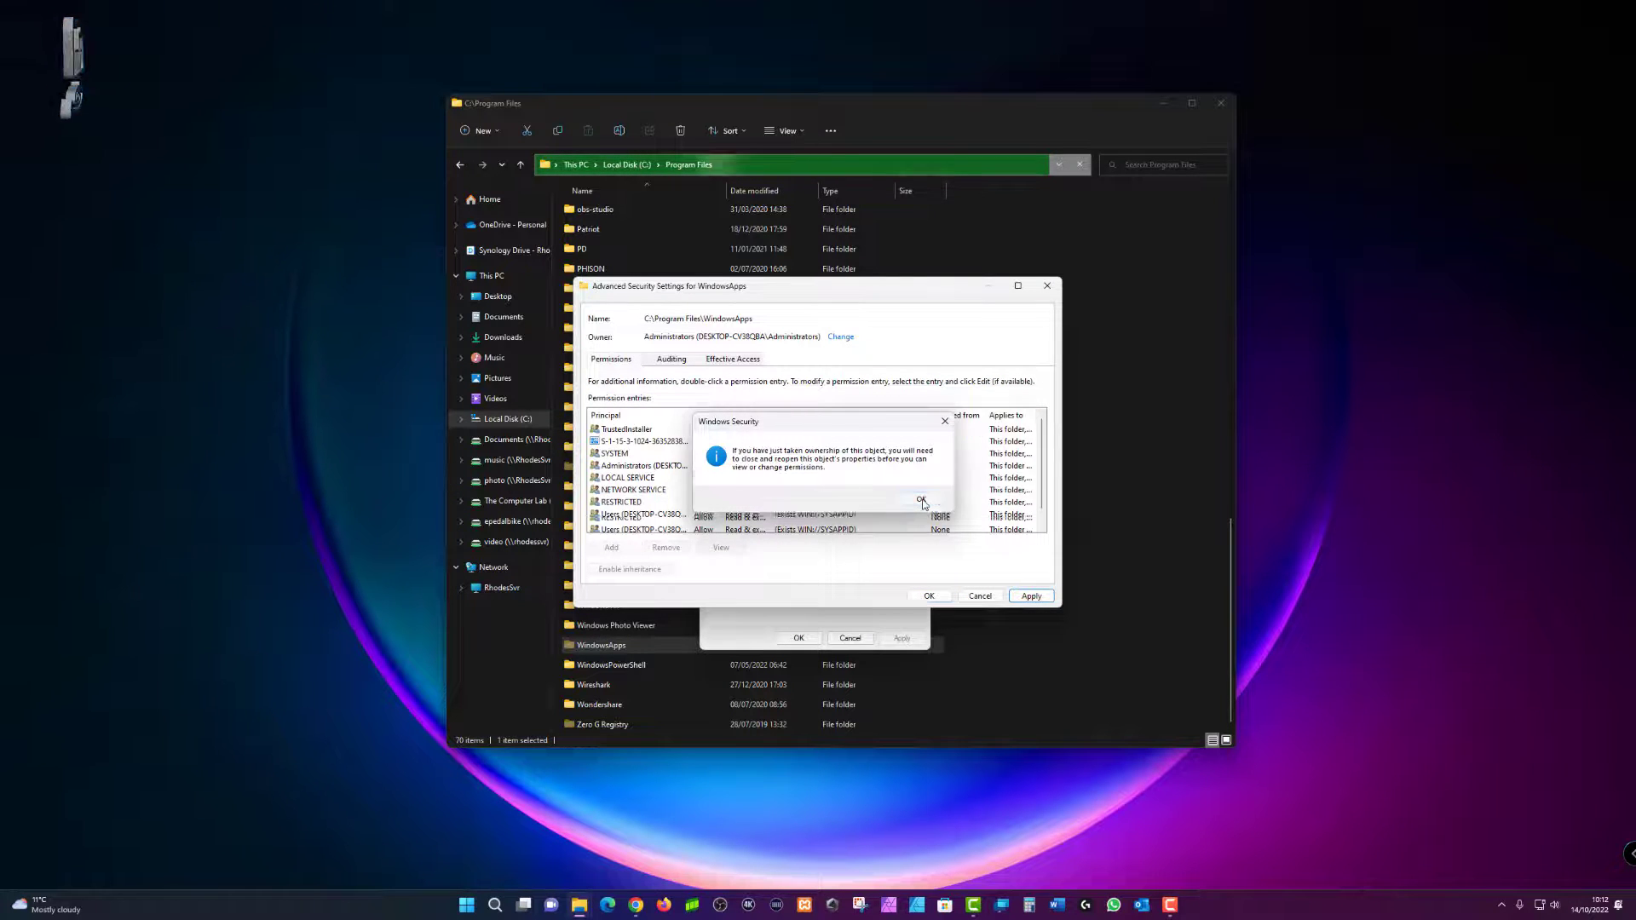
{"action": "left_click", "coordinate": [937, 598]}
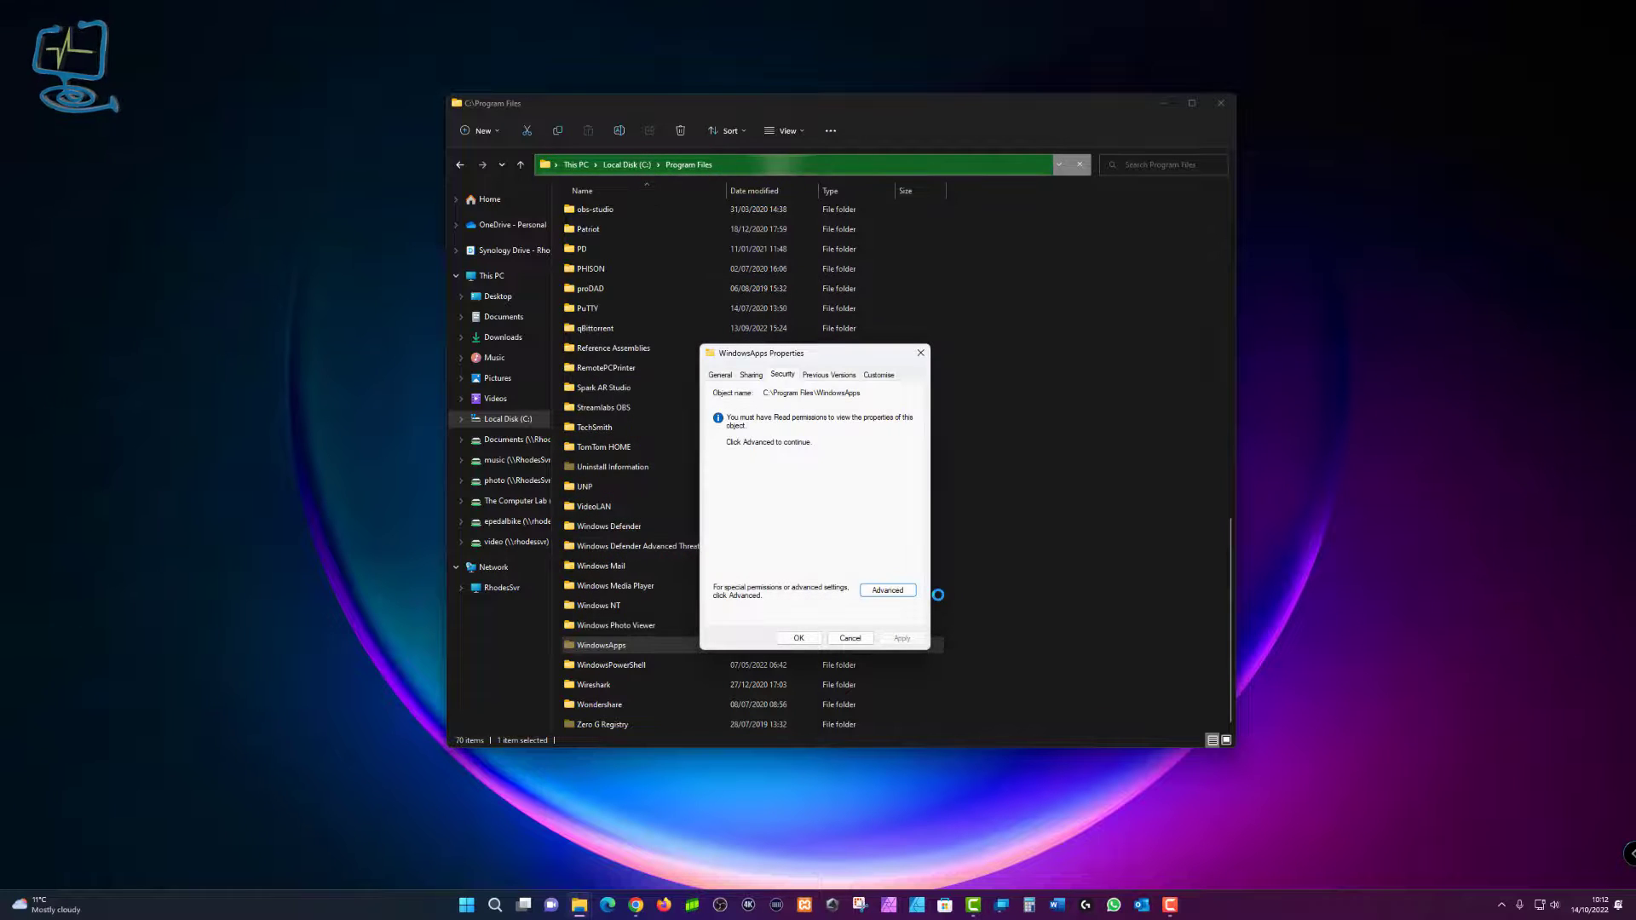
{"action": "left_click", "coordinate": [799, 638]}
{"action": "left_click", "coordinate": [896, 468]}
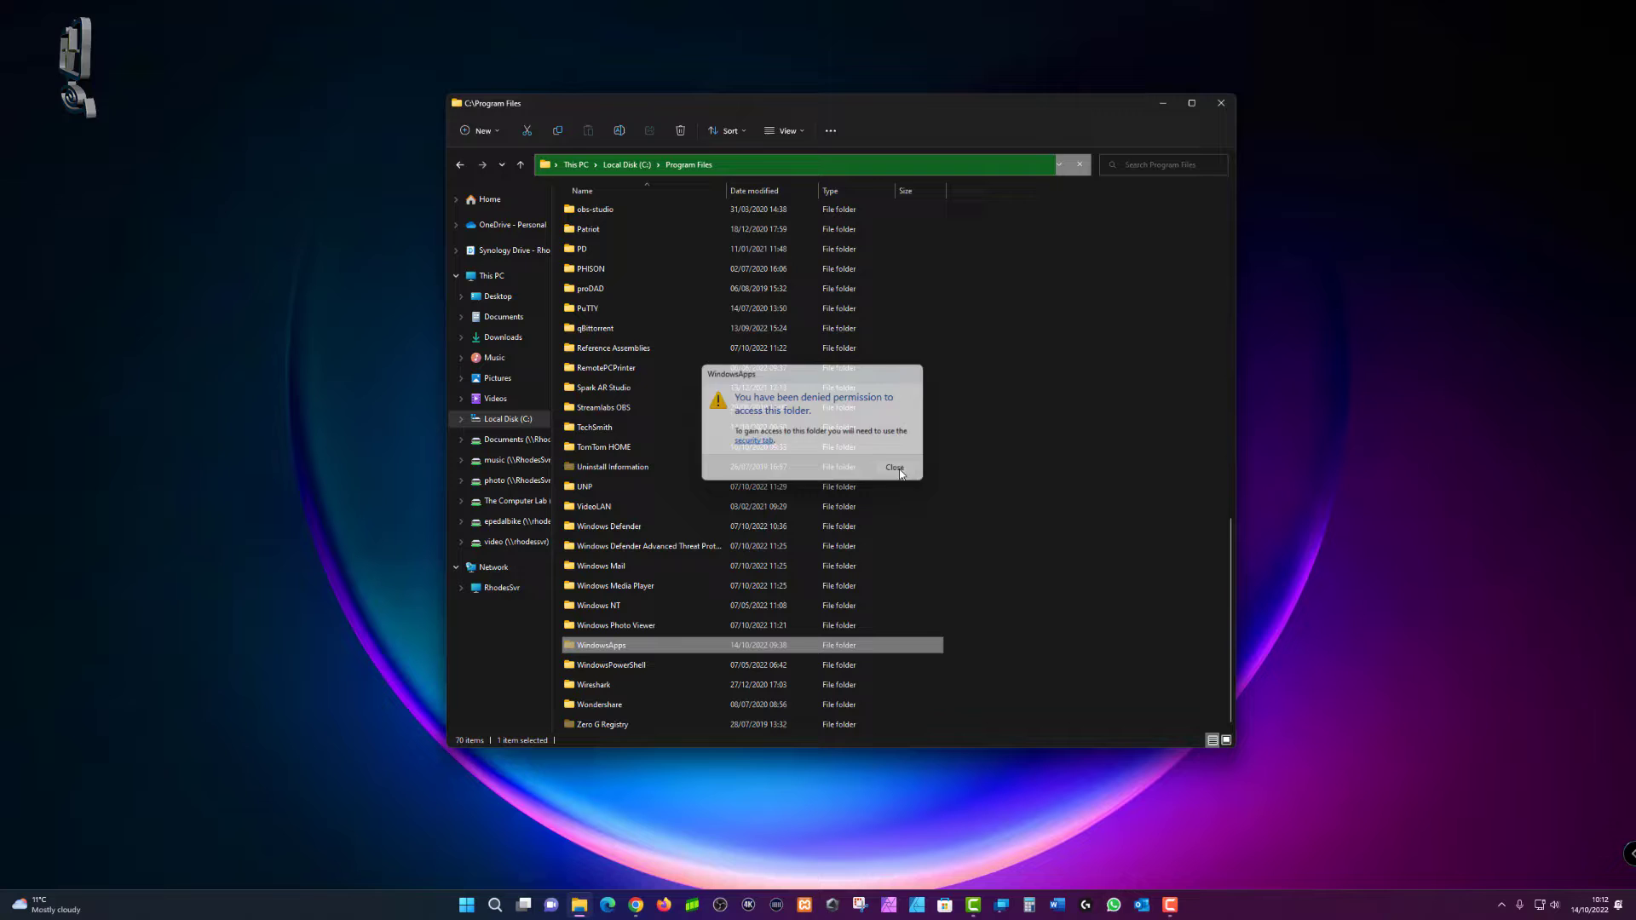
{"action": "left_click", "coordinate": [1221, 100]}
{"action": "left_click", "coordinate": [579, 905]}
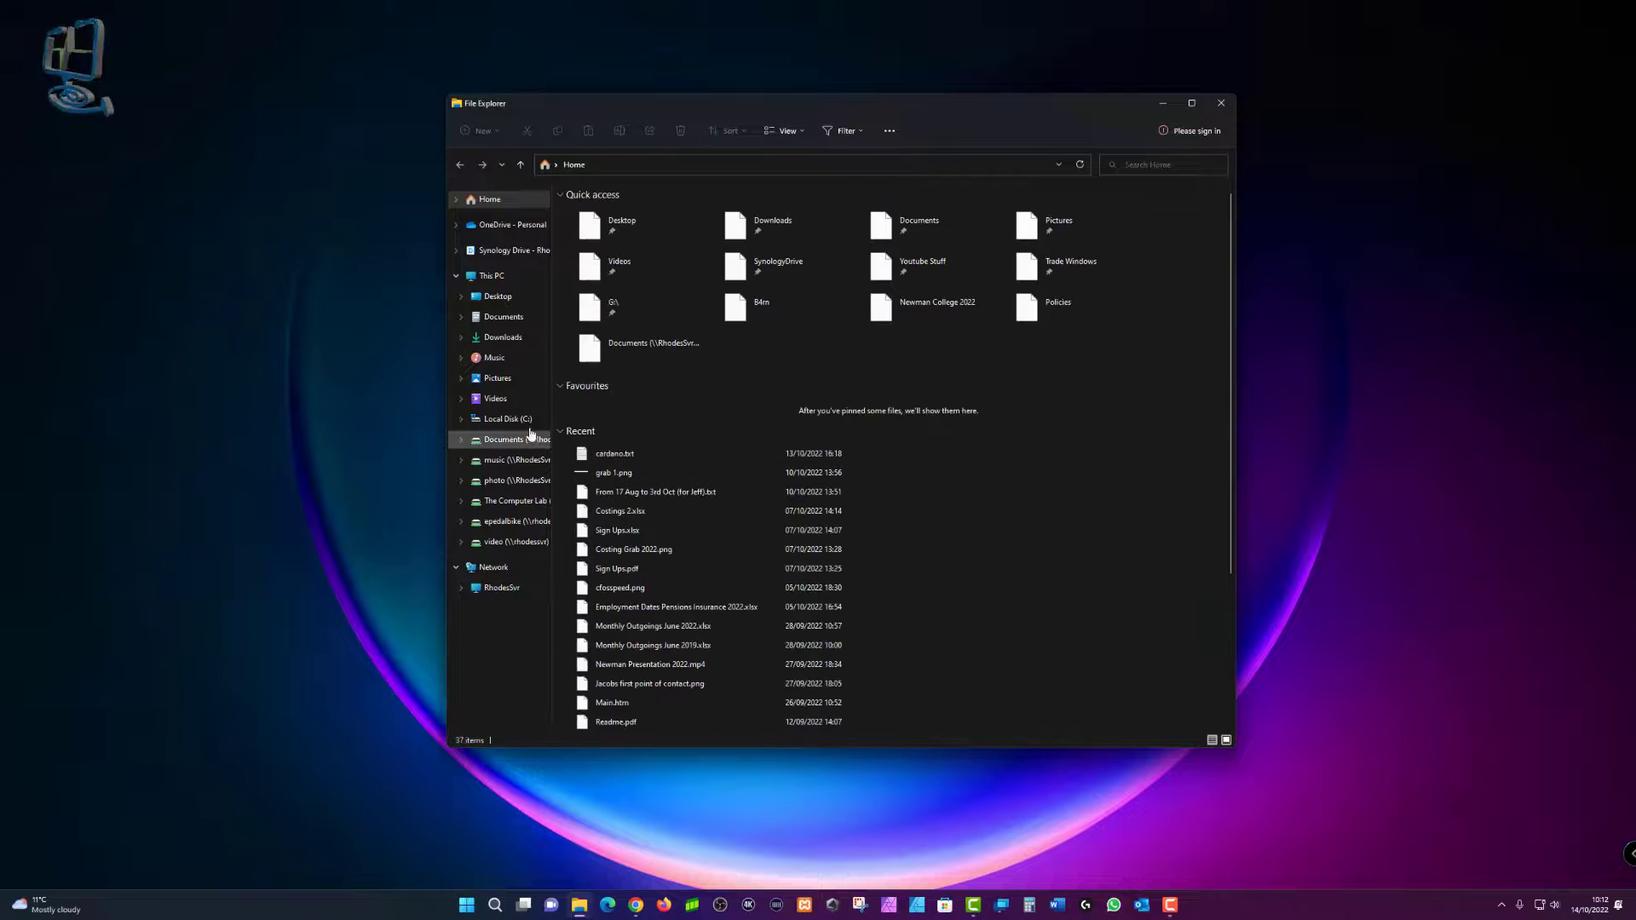
Go to C: > Program Files > WindowsApps and grant permanent access, listing 291 package folders.
{"action": "left_click", "coordinate": [520, 421]}
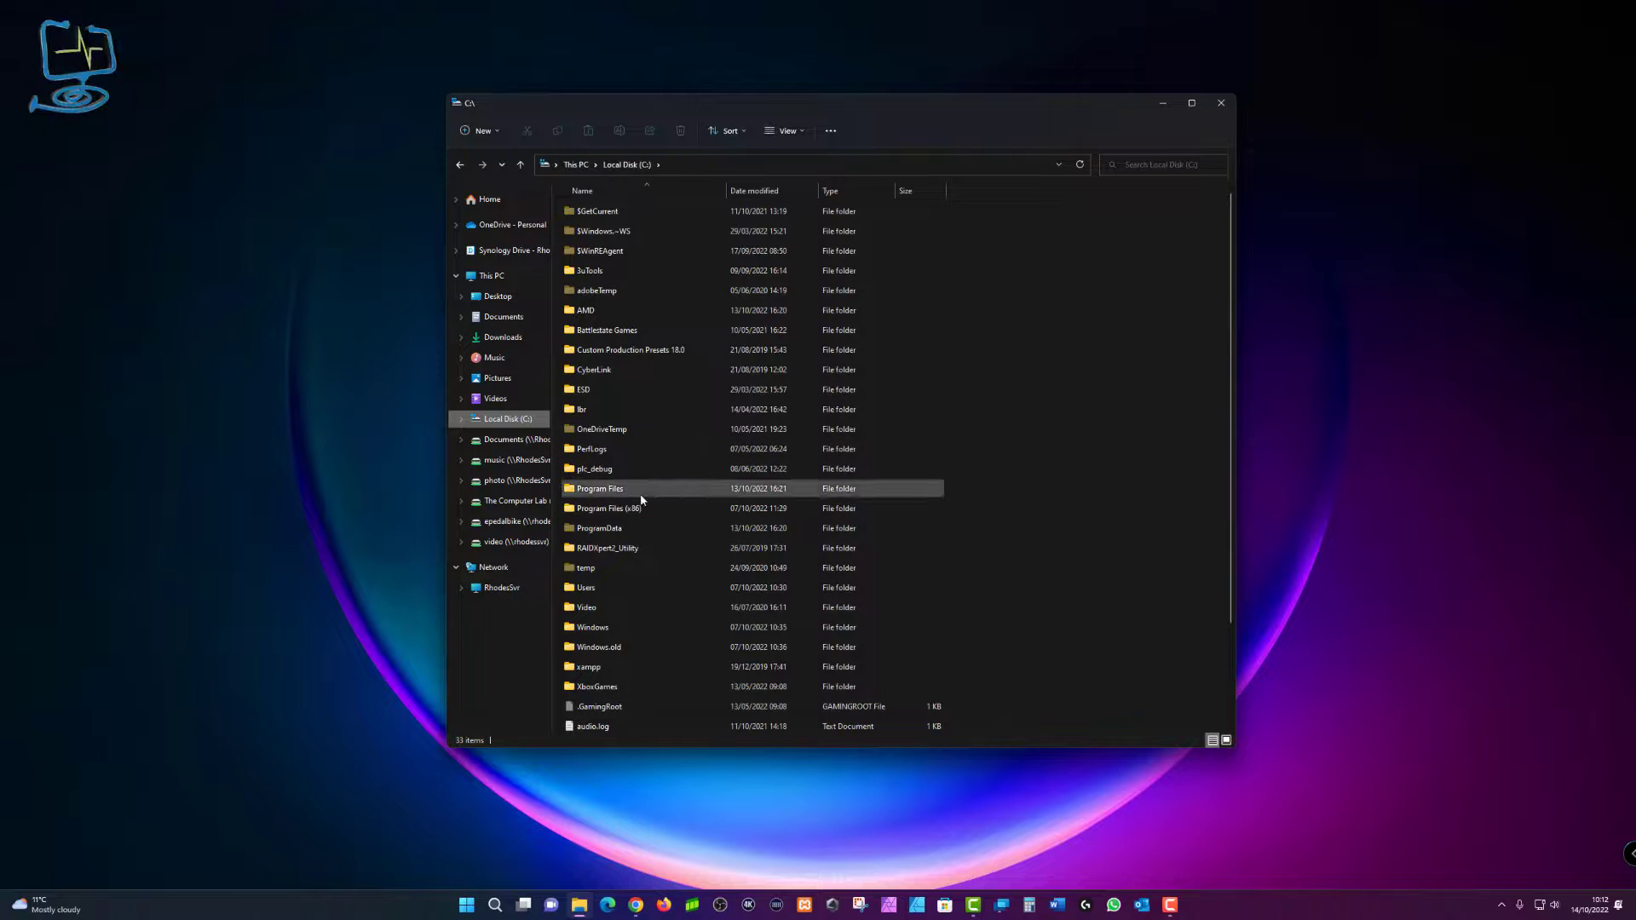
{"action": "double_click", "coordinate": [641, 494]}
{"action": "scroll", "coordinate": [671, 563], "scroll_direction": "down", "scroll_amount": 15}
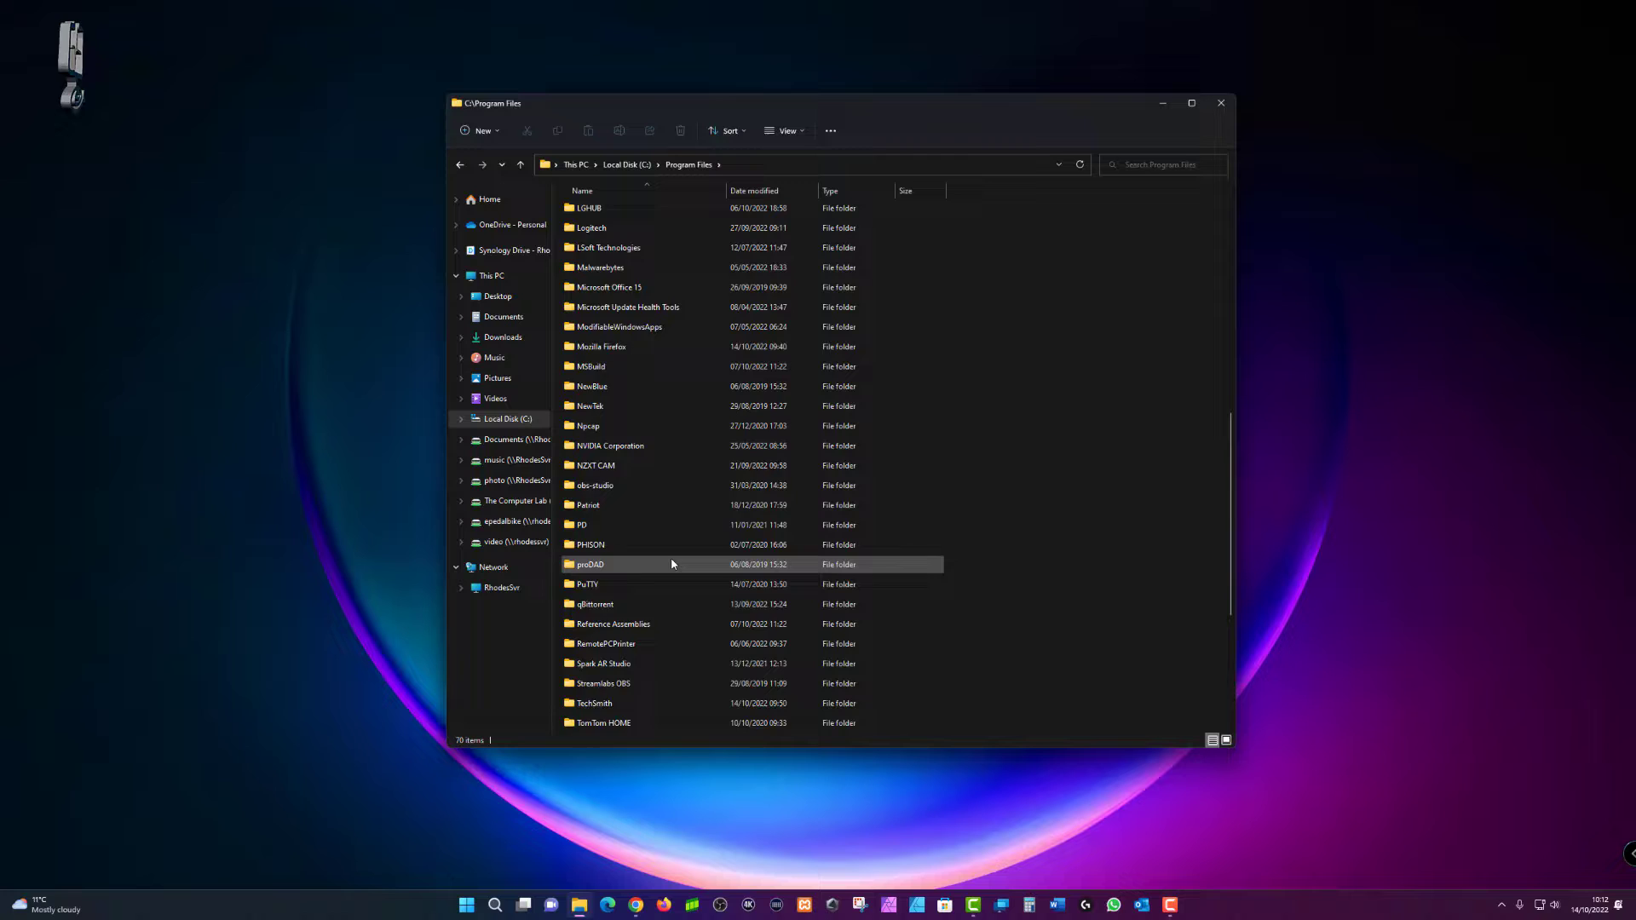
{"action": "left_click", "coordinate": [641, 645]}
{"action": "double_click", "coordinate": [641, 645]}
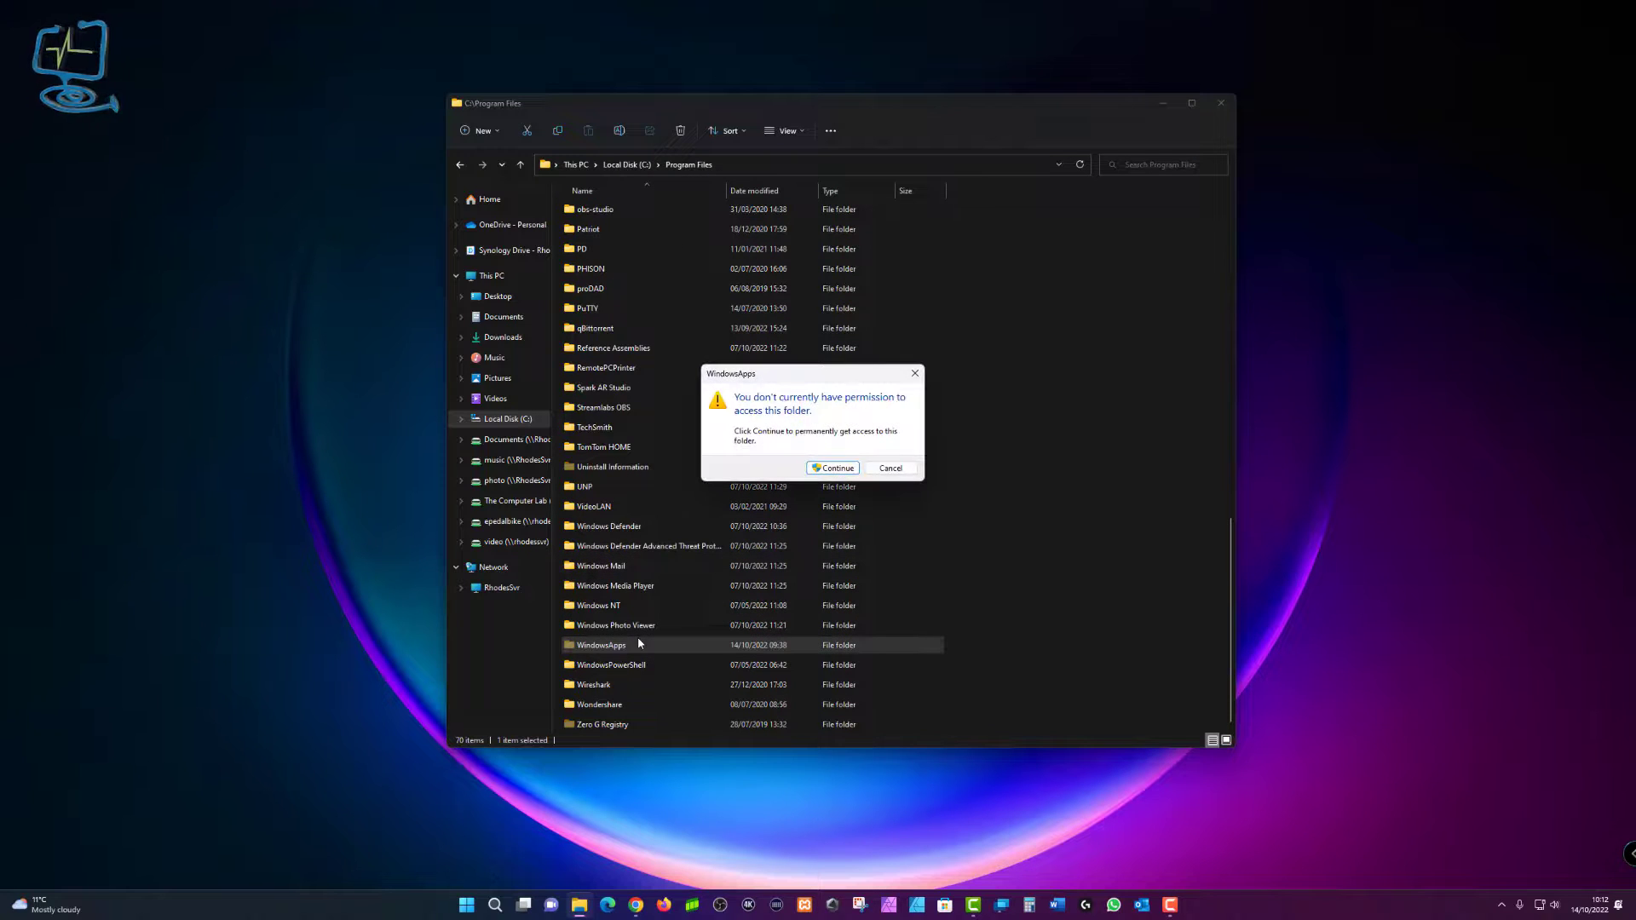
{"action": "left_click", "coordinate": [840, 478]}
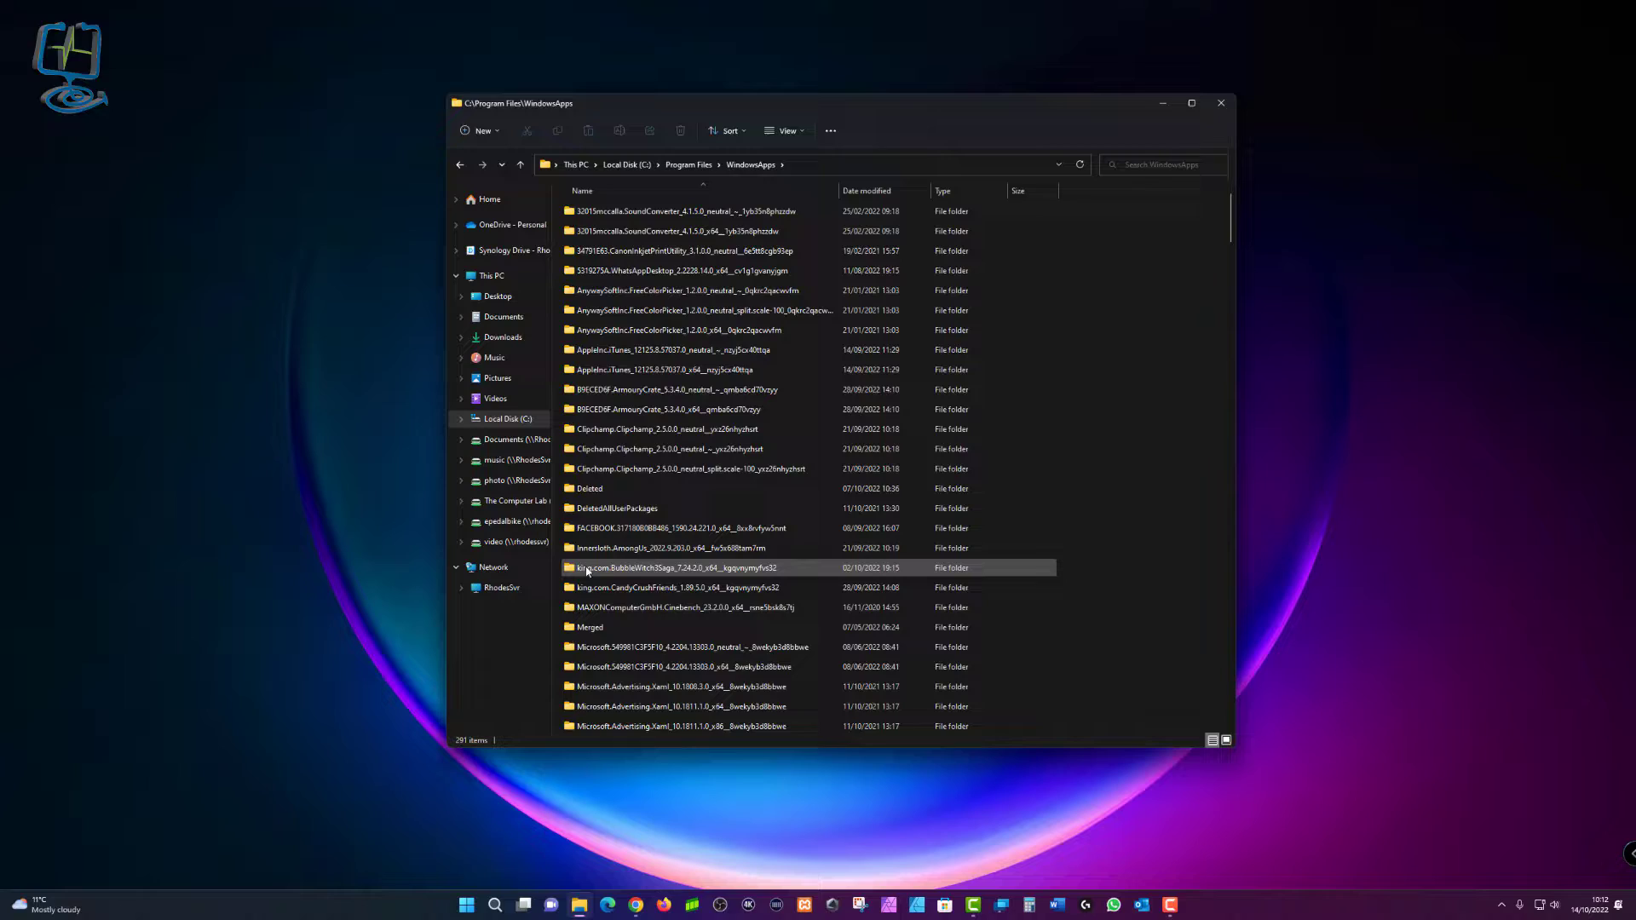
{"action": "scroll", "coordinate": [587, 572], "scroll_direction": "down", "scroll_amount": 20}
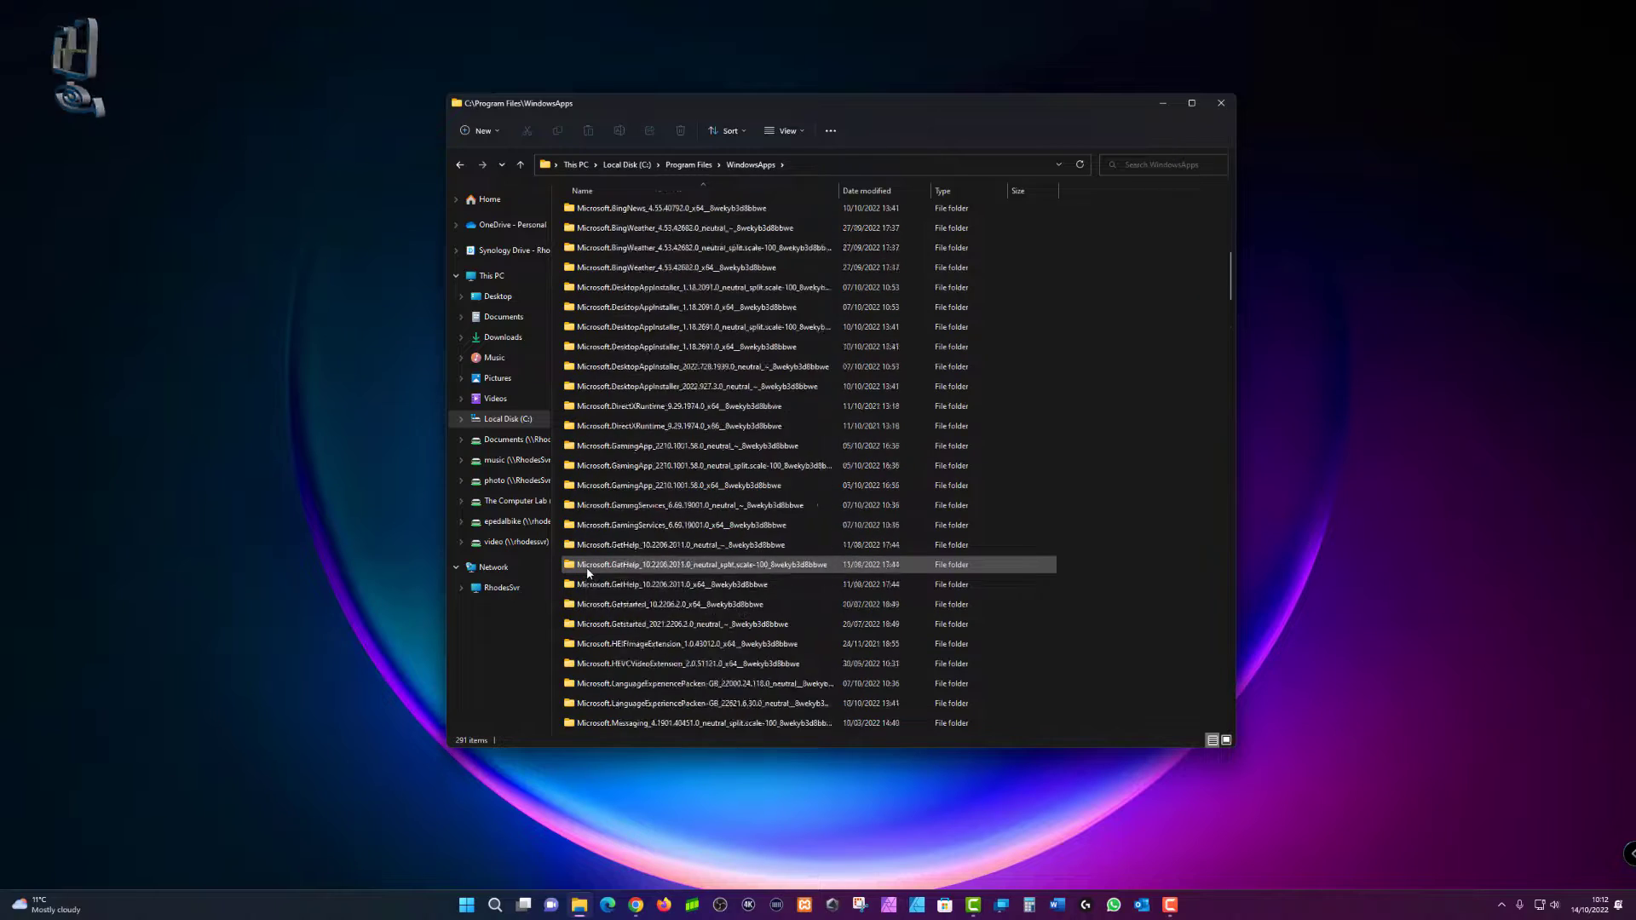
{"action": "scroll", "coordinate": [590, 580], "scroll_direction": "up", "scroll_amount": 20}
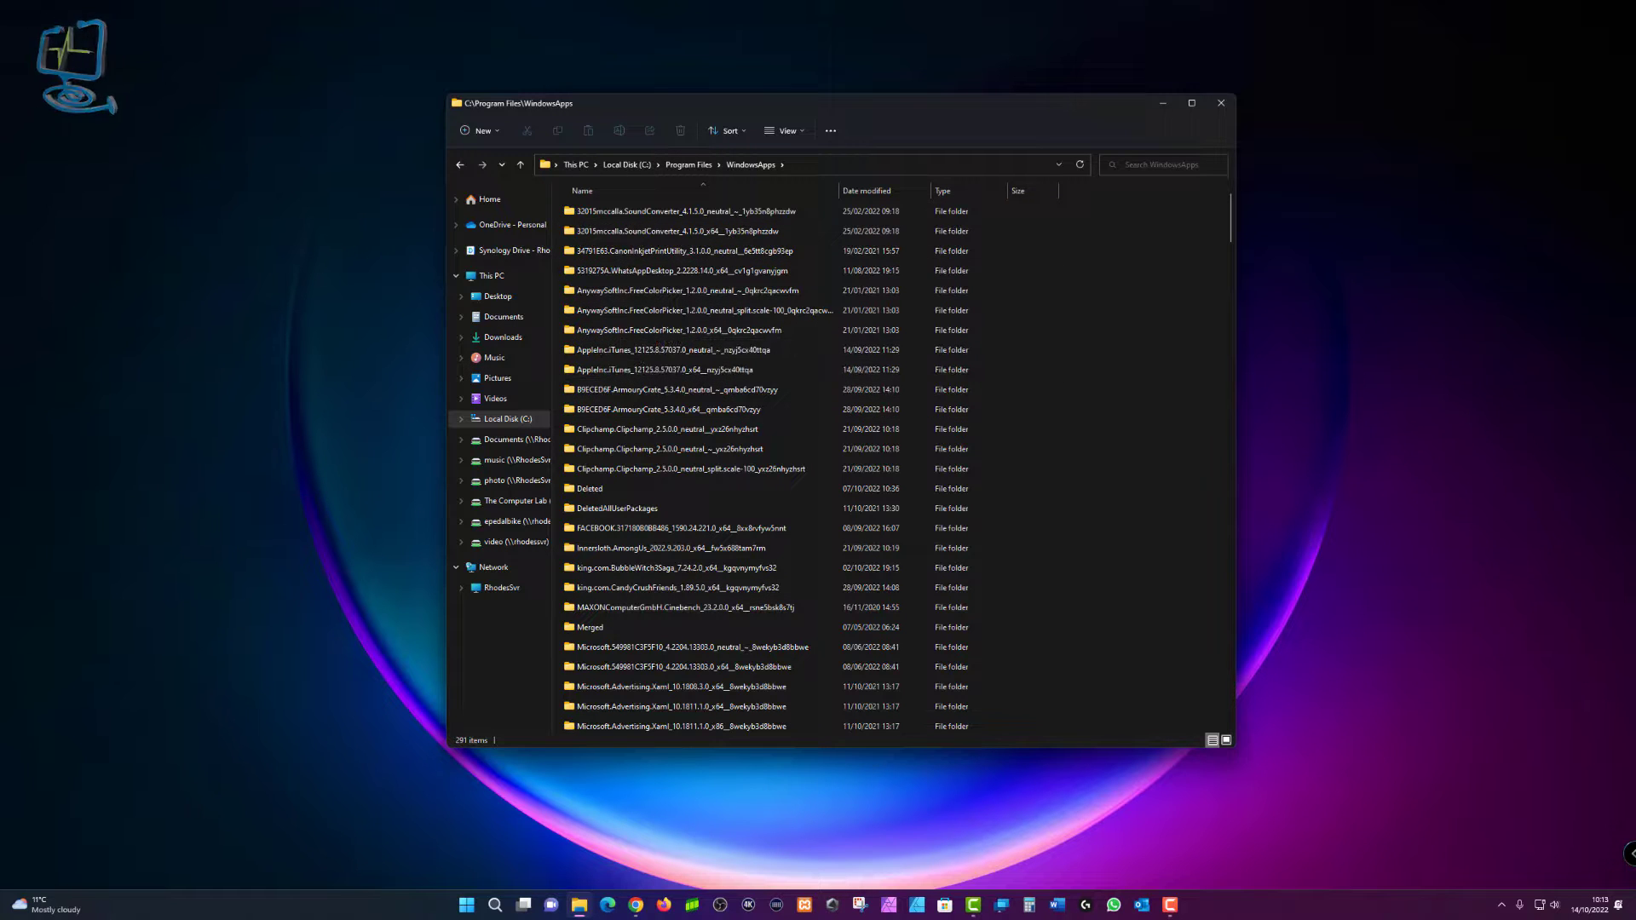
Search WindowsApps for 'designer' and jump to Designer.exe's containing Program folder.
{"action": "left_click", "coordinate": [1163, 165]}
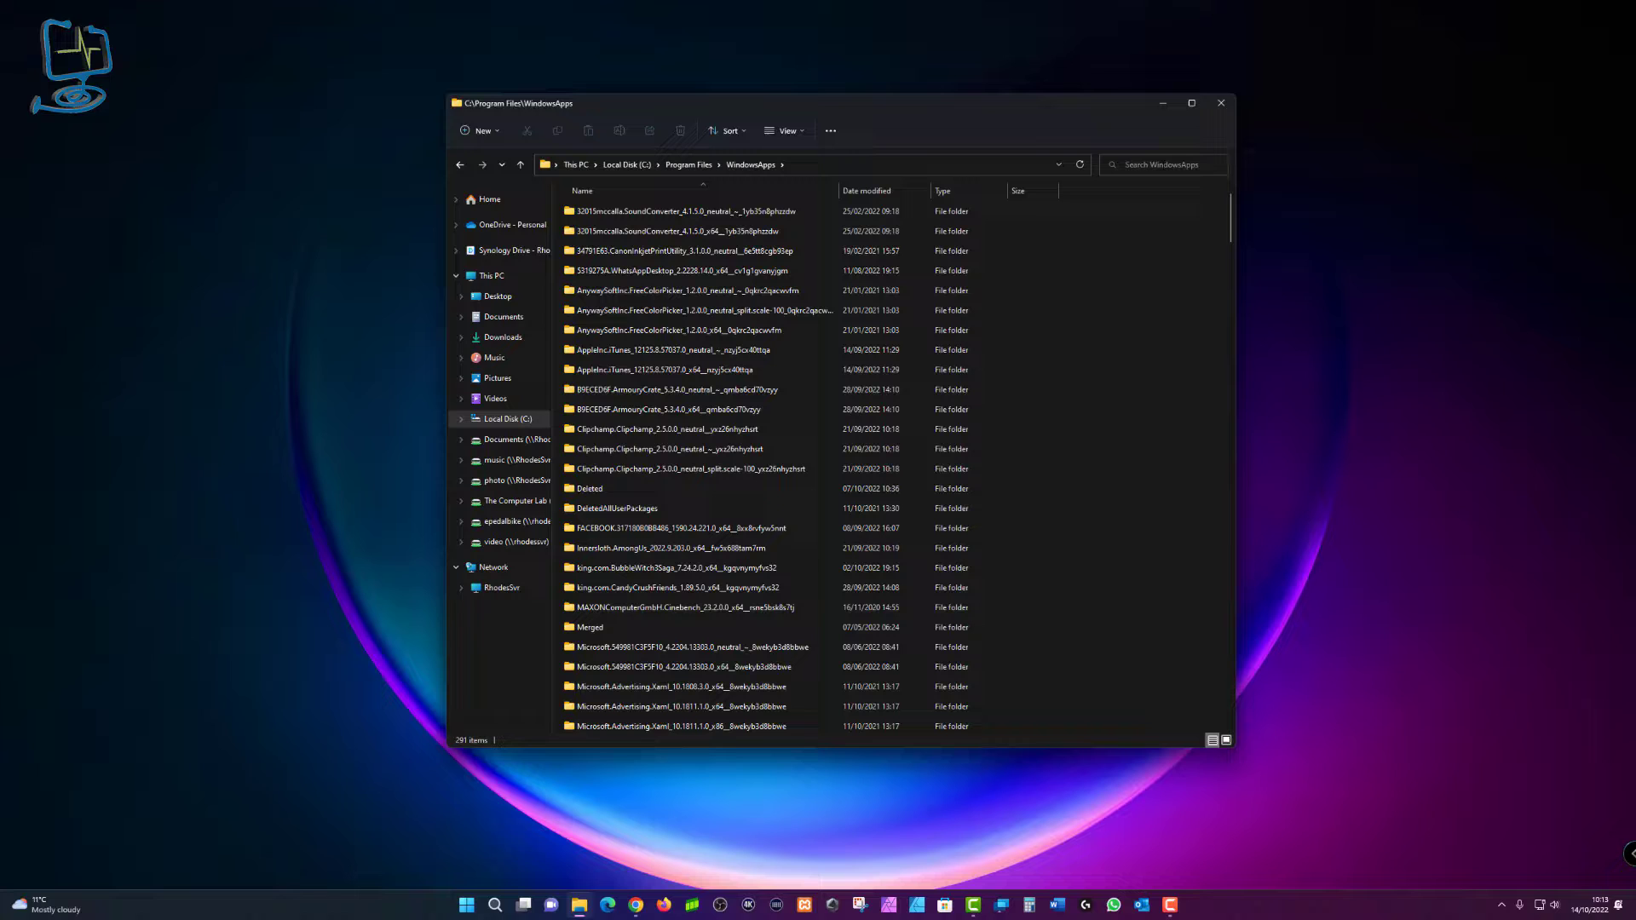
{"action": "type", "text": "designer"}
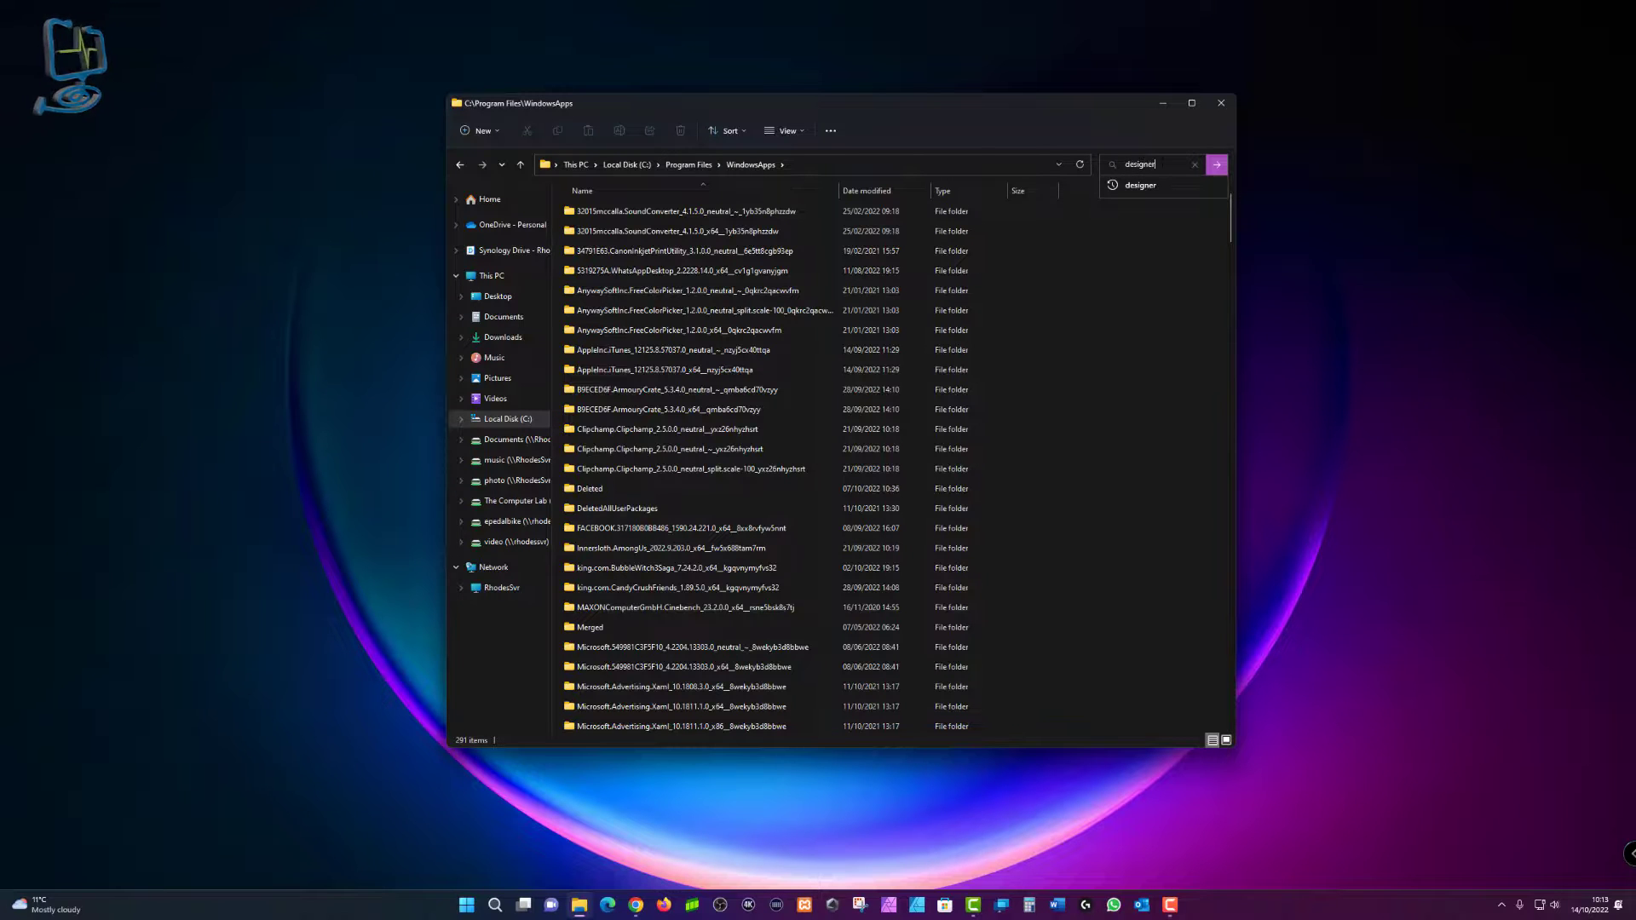
{"action": "left_click", "coordinate": [1161, 185]}
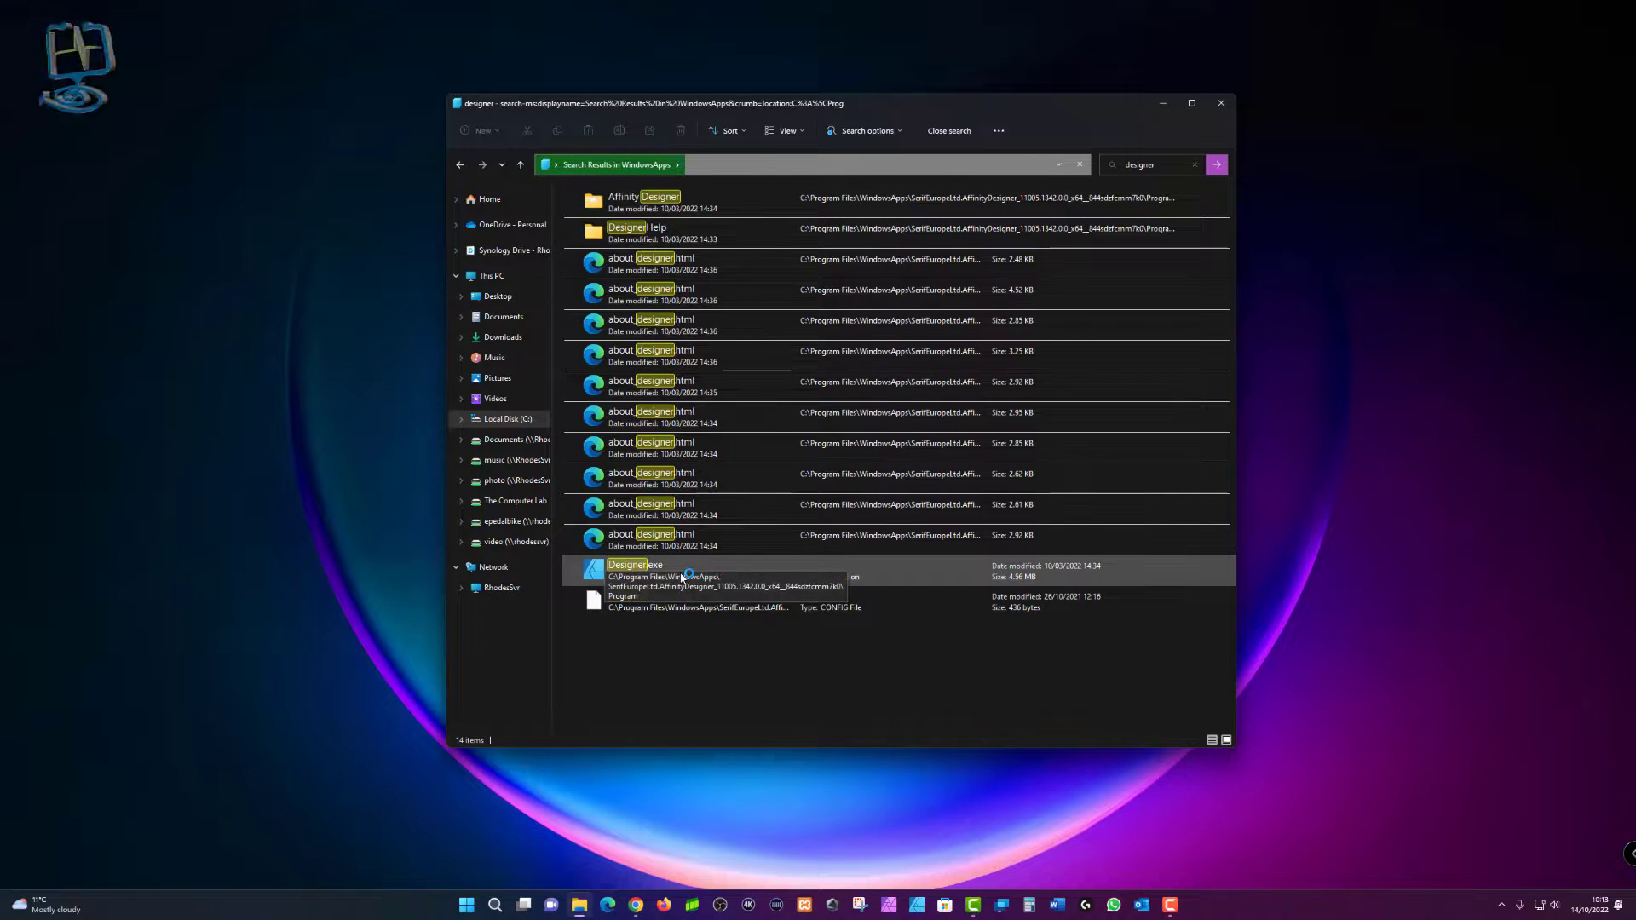
{"action": "right_click", "coordinate": [684, 579]}
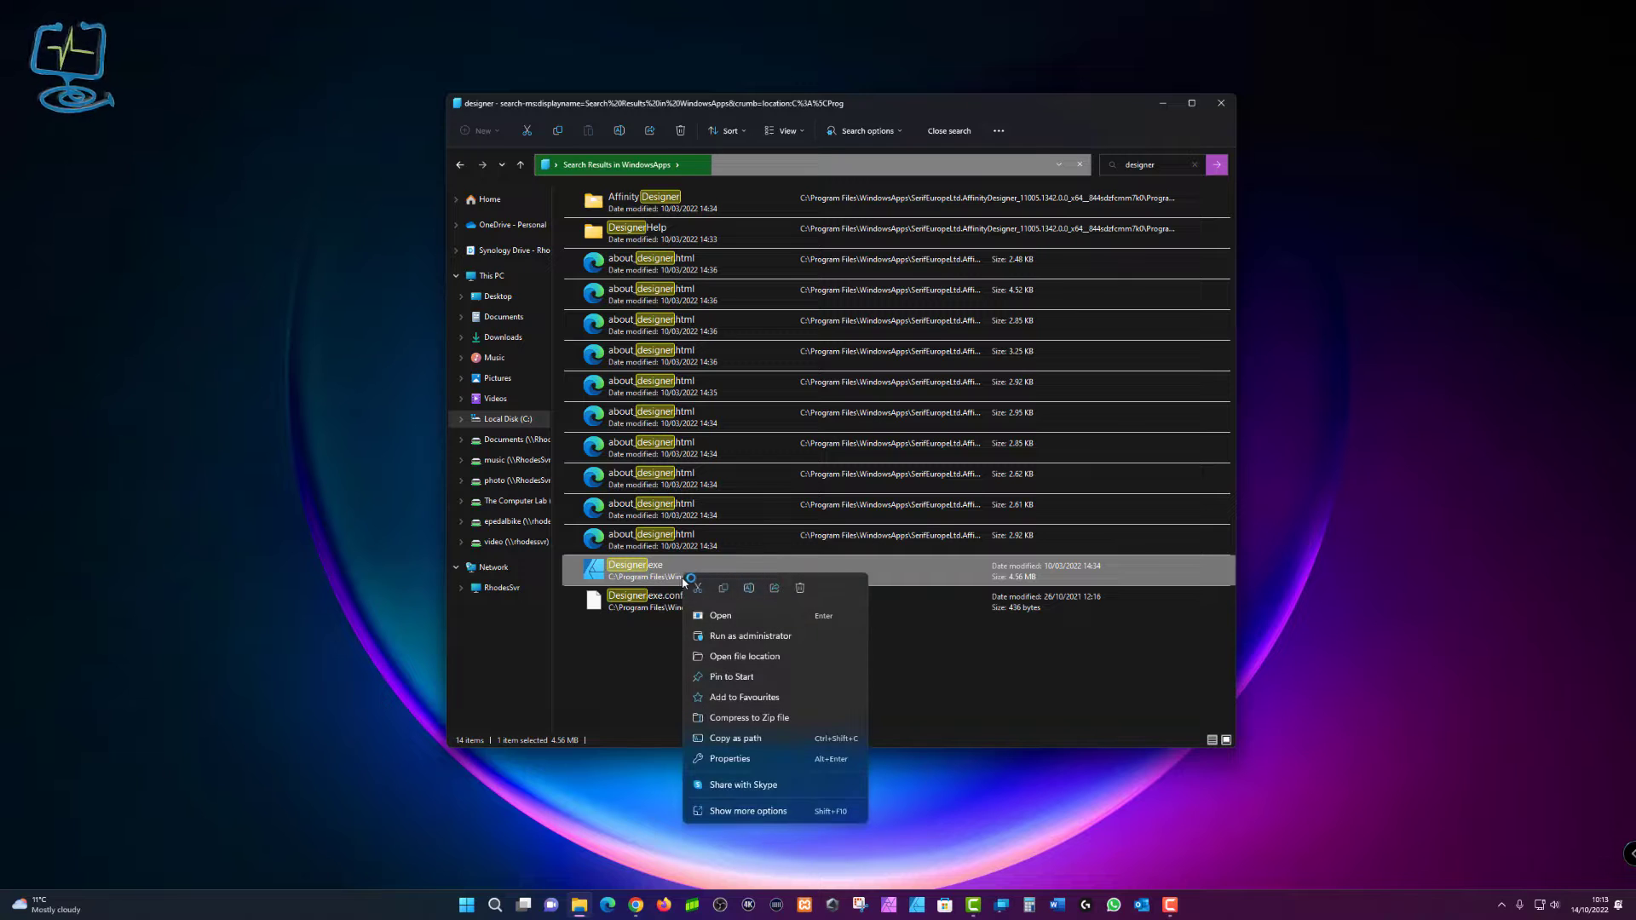
{"action": "left_click", "coordinate": [750, 658]}
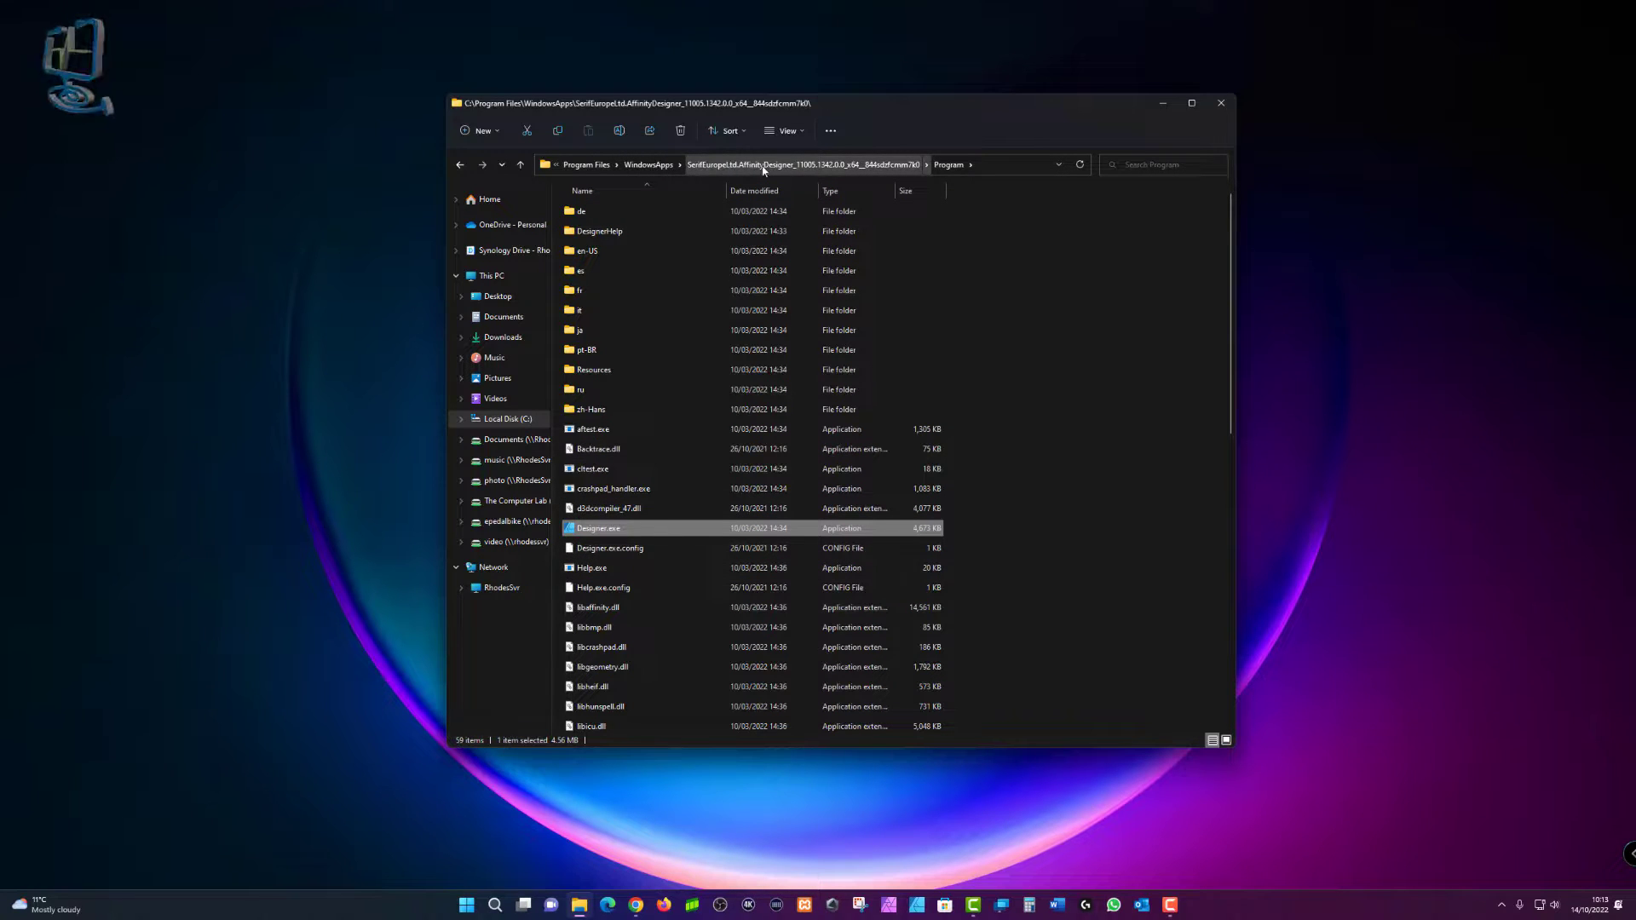
Send Designer.exe to the desktop as a shortcut via the full context menu.
{"action": "right_click", "coordinate": [641, 533]}
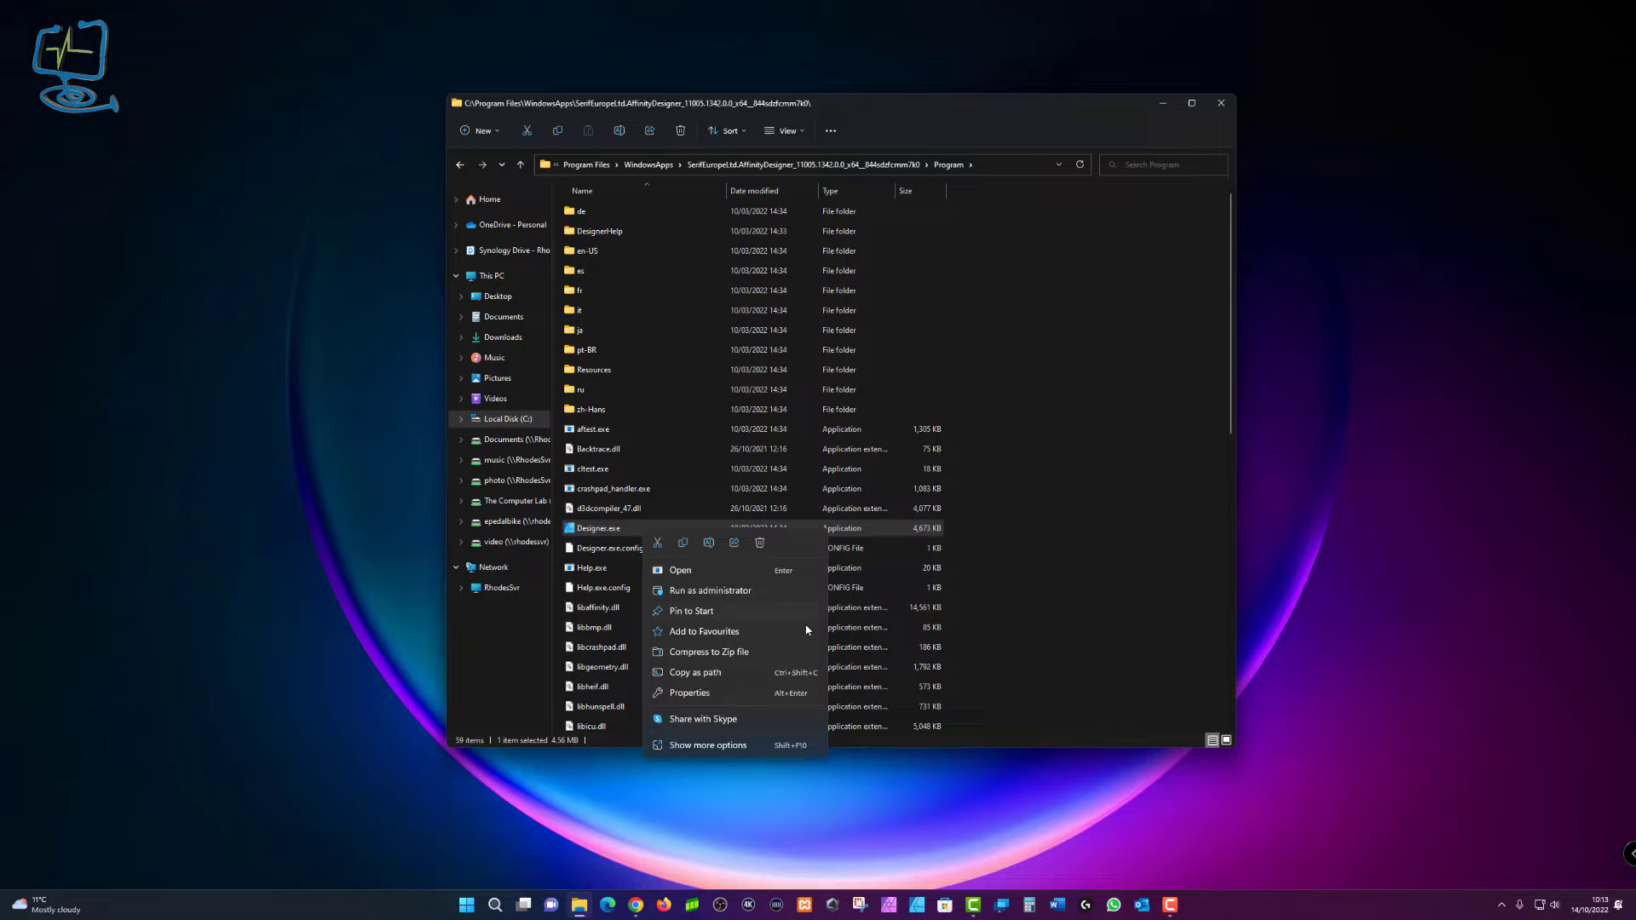
{"action": "left_click", "coordinate": [726, 749]}
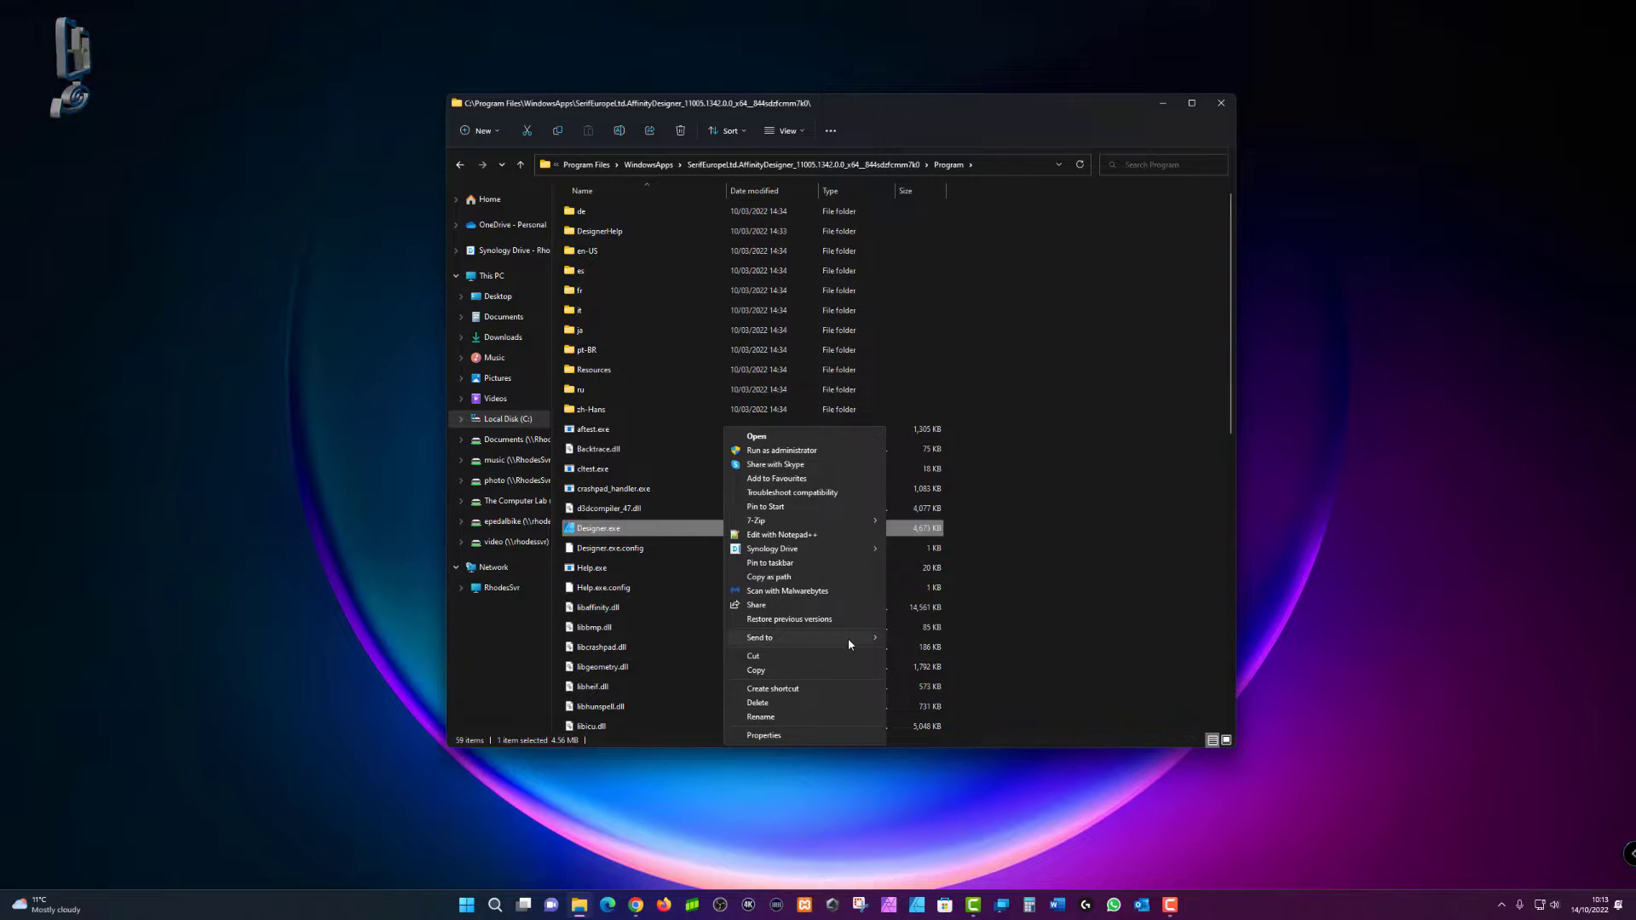
{"action": "mouse_move", "coordinate": [848, 641]}
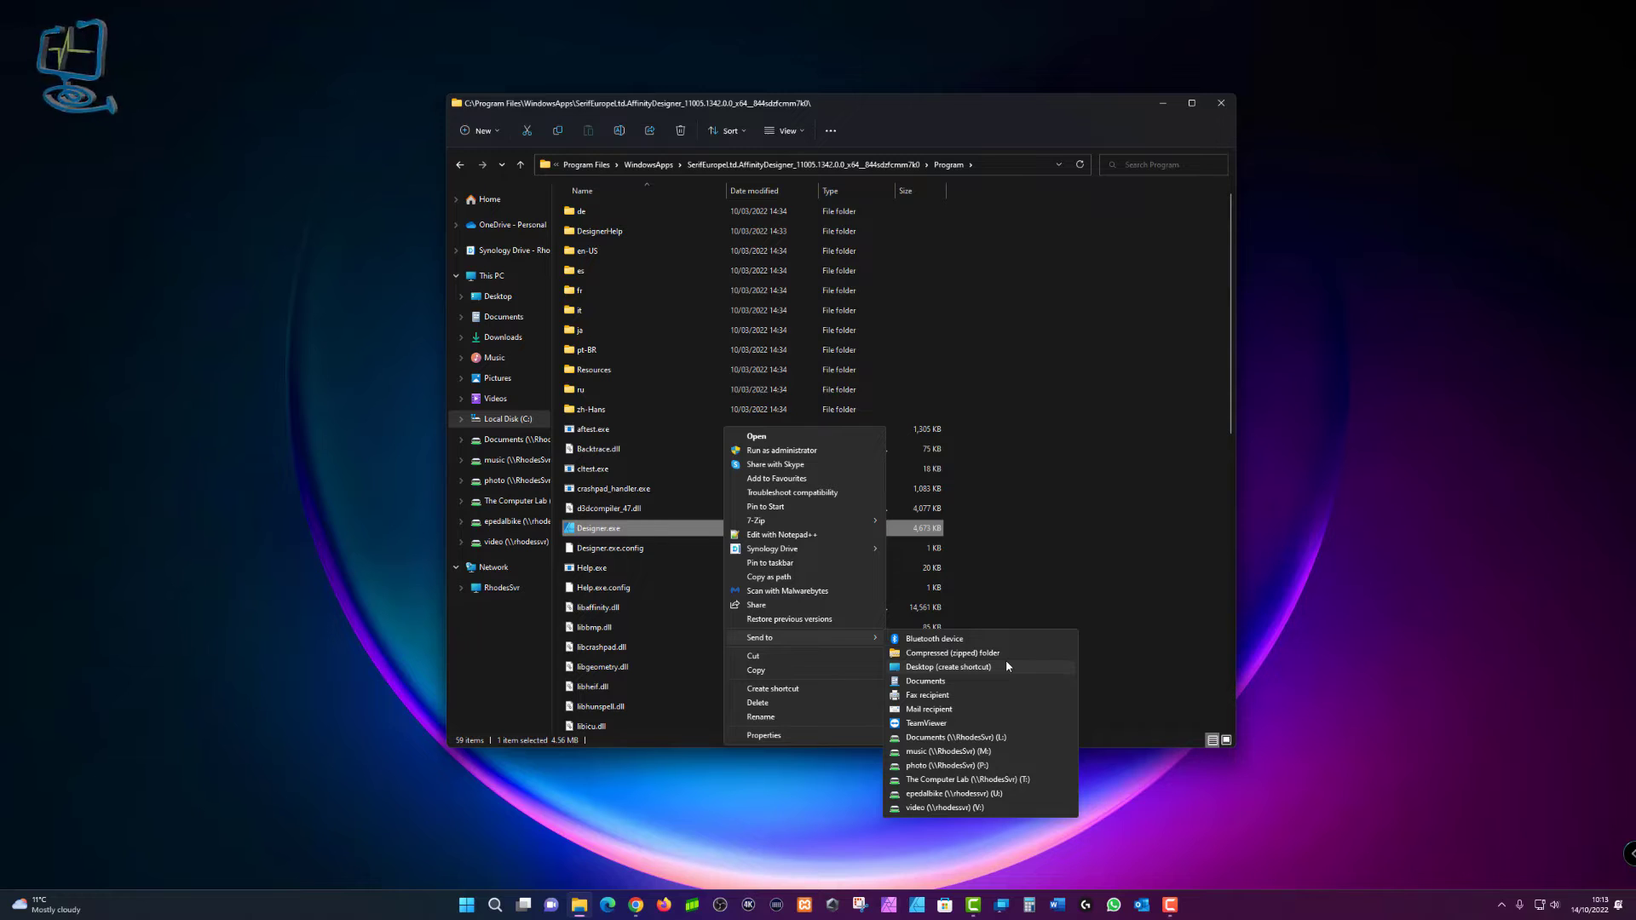
{"action": "left_click", "coordinate": [1144, 676]}
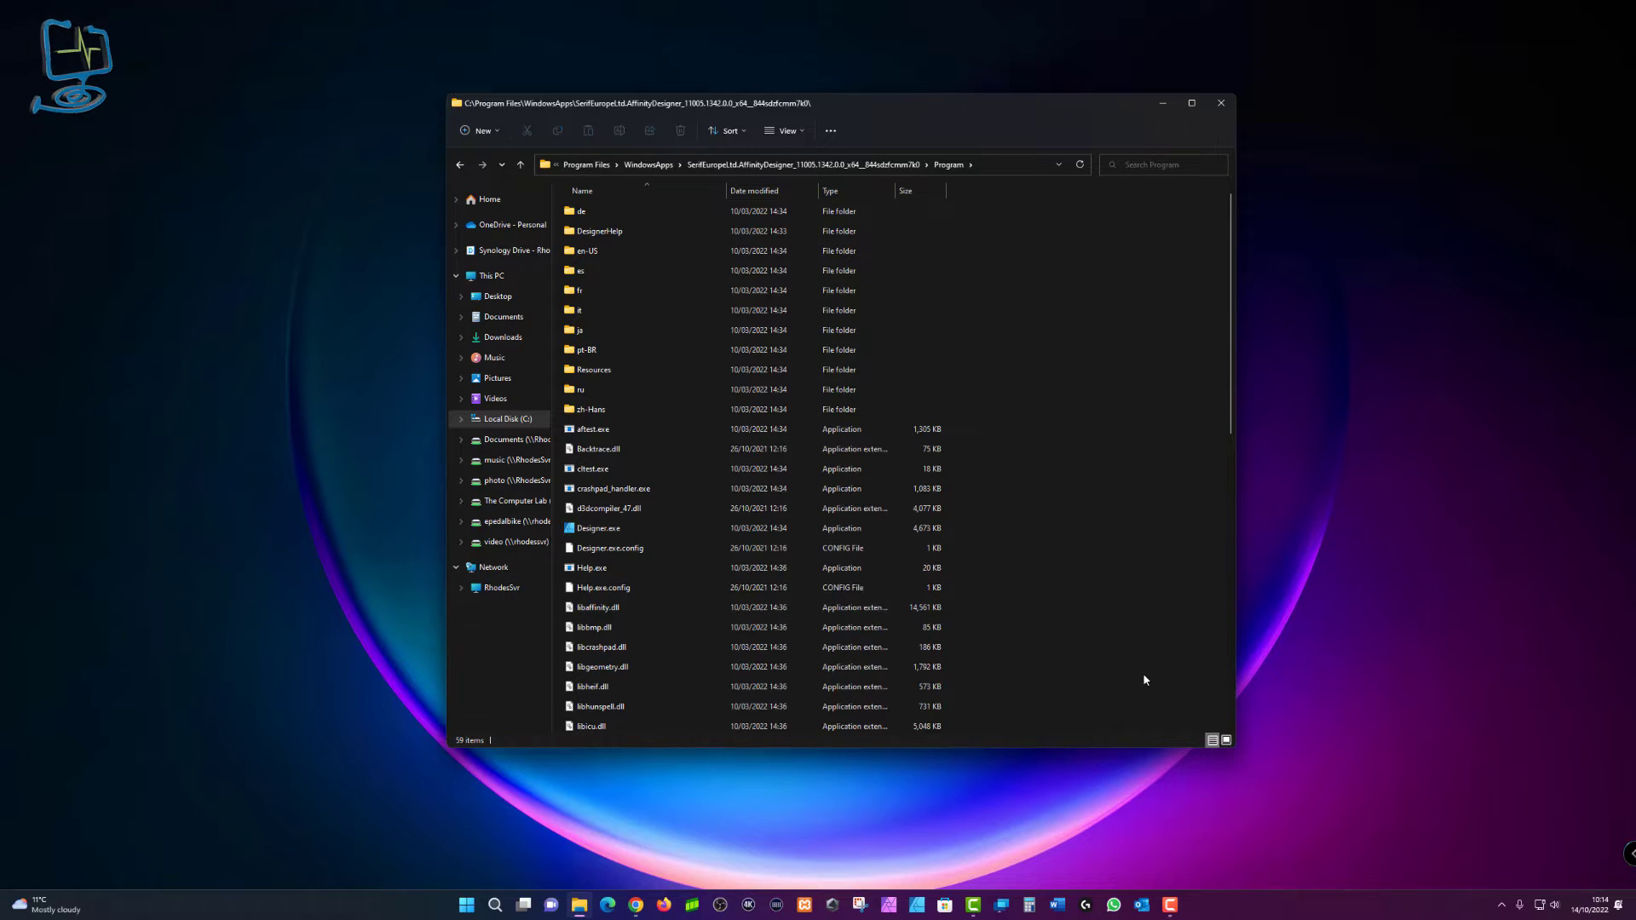